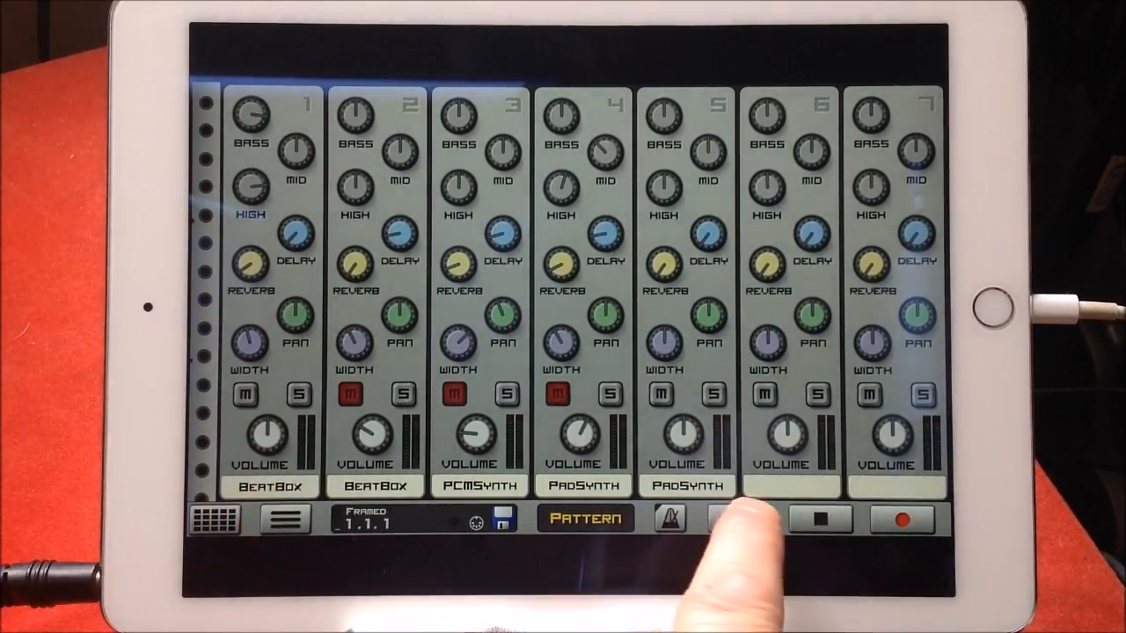
Play the song while adjusting channel 1's width and delay and toggling the second BeatBox mute
click(739, 519)
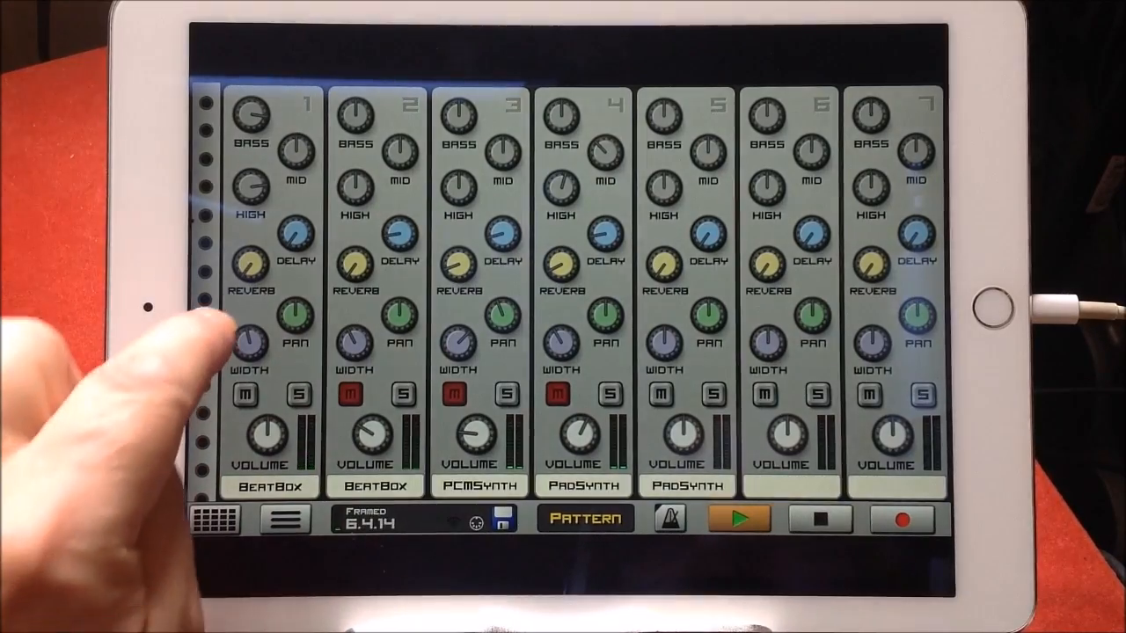
click(250, 341)
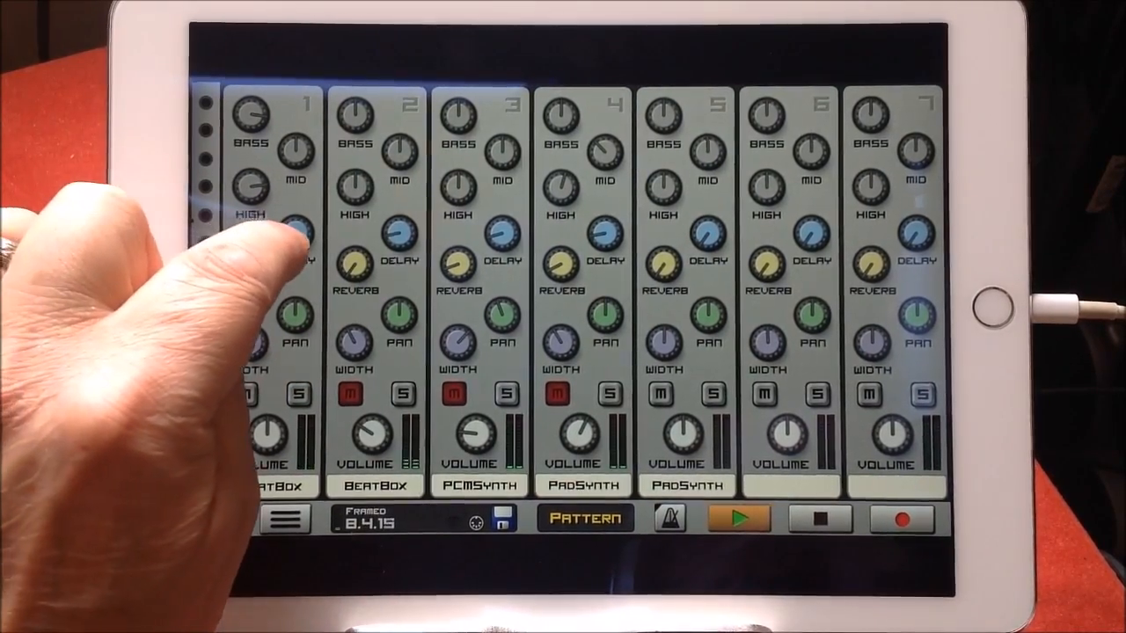
drag(298, 235, 296, 232)
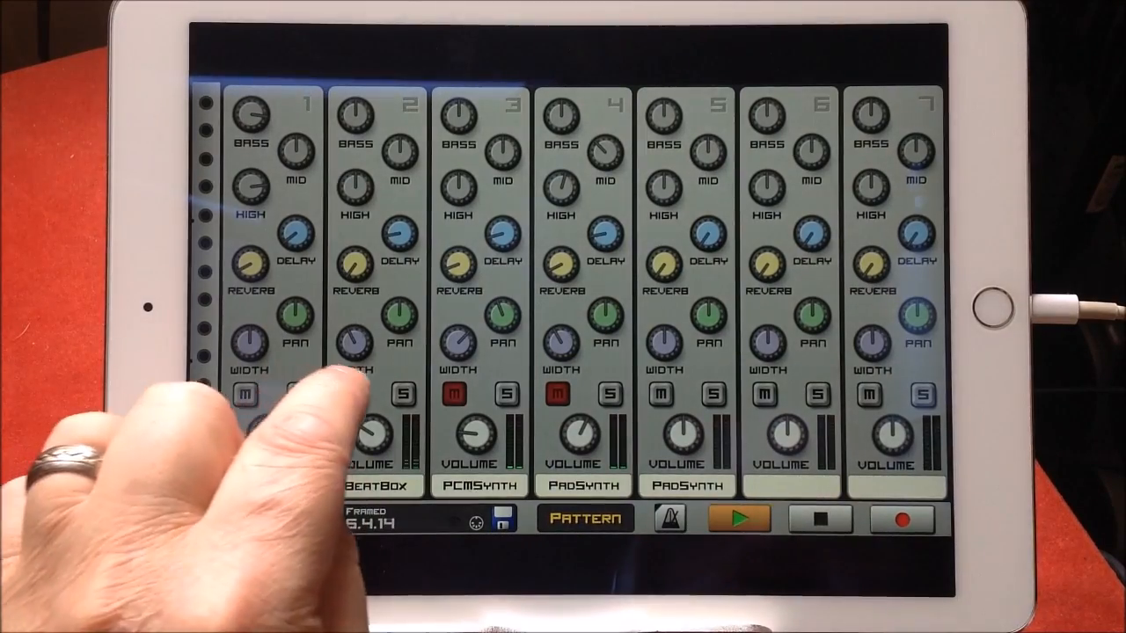
click(350, 394)
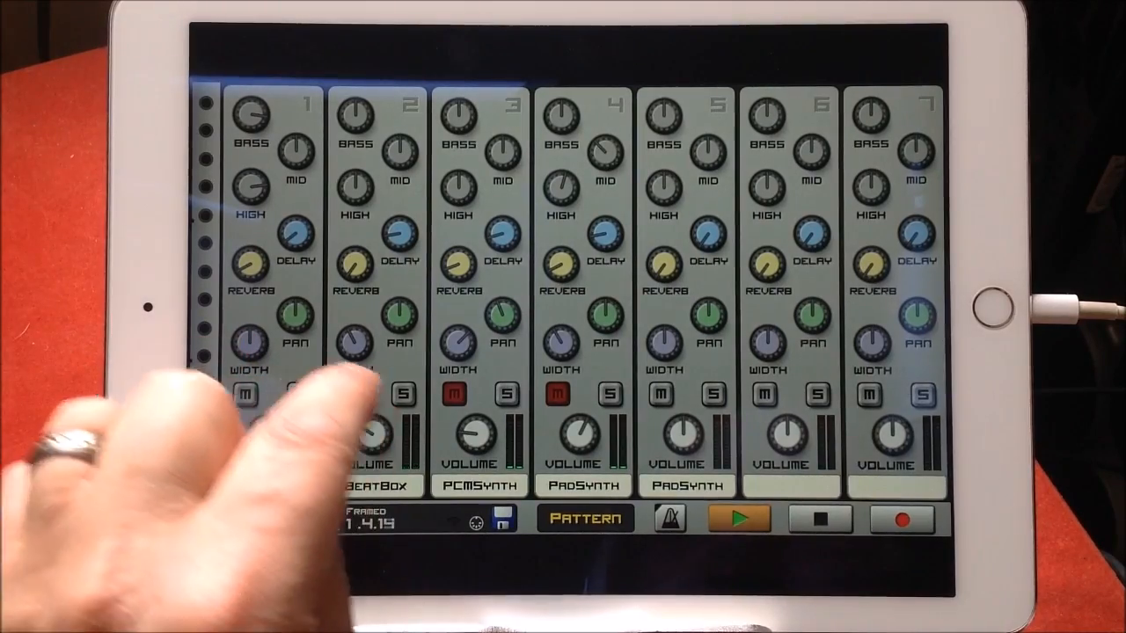
click(350, 395)
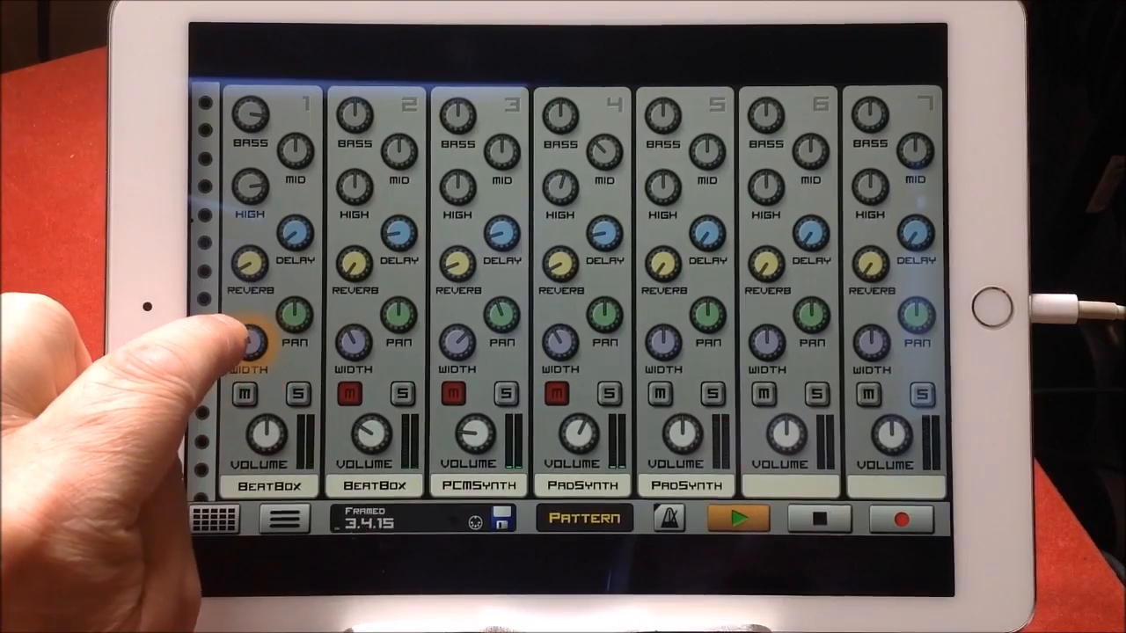
drag(249, 342, 250, 299)
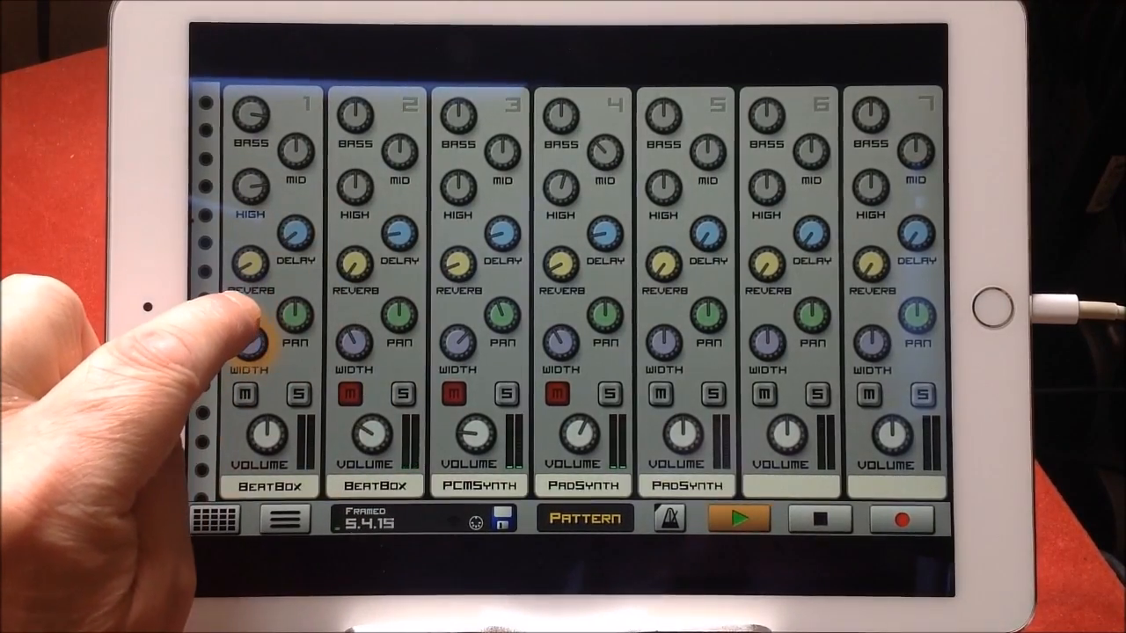
drag(249, 341, 249, 334)
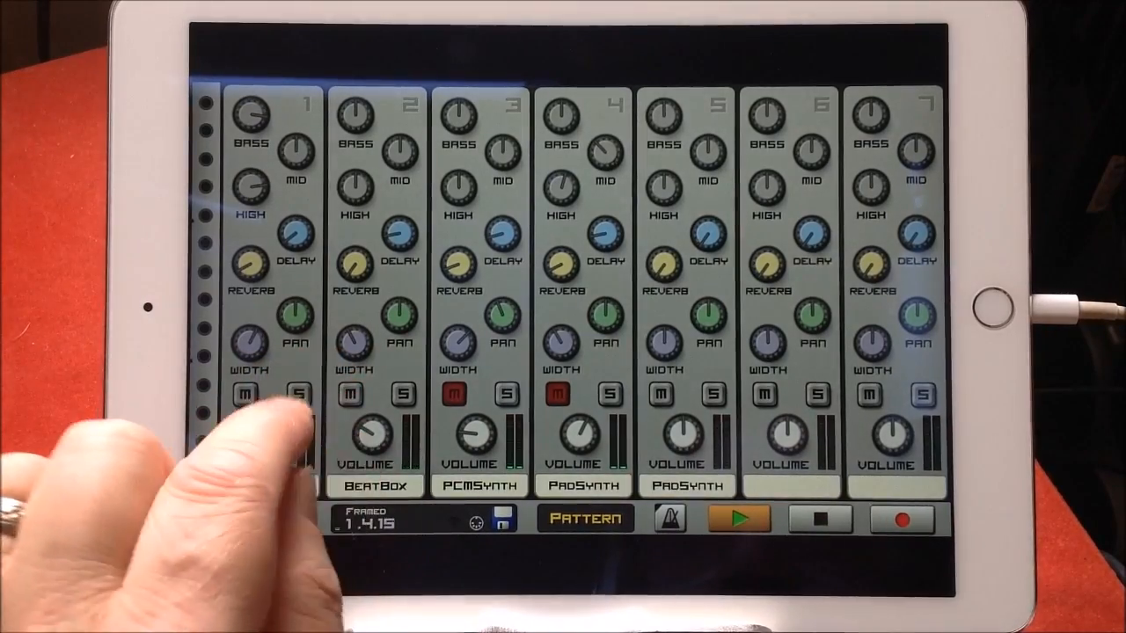
Unmute the PCMSynth and first PadSynth channels, solo the PCMSynth, and head to the machine overview
click(453, 395)
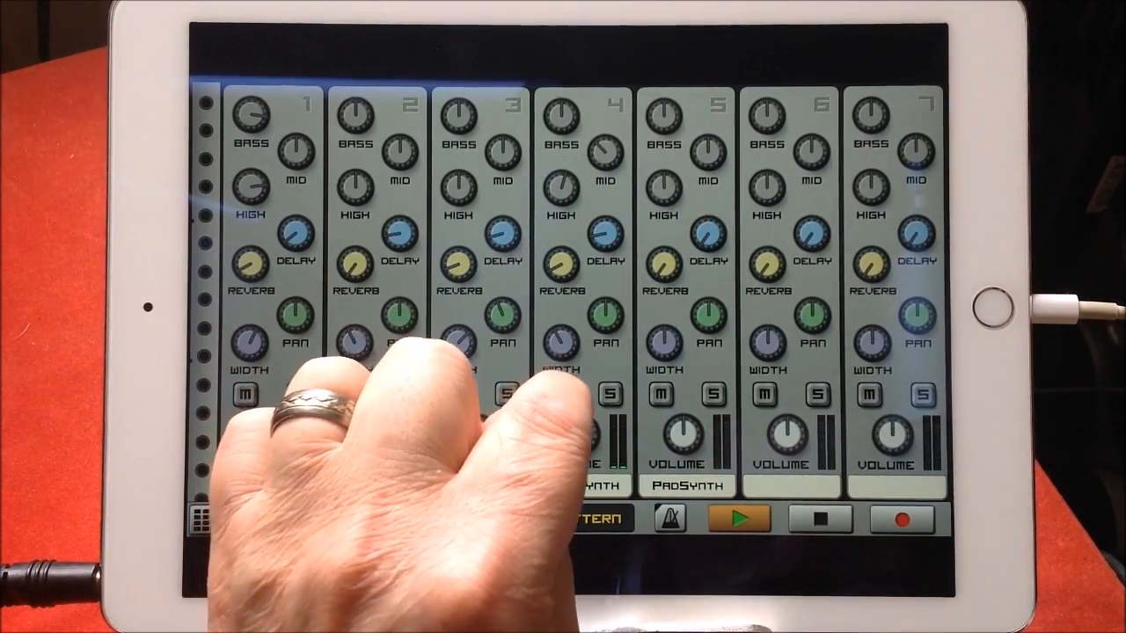
click(557, 394)
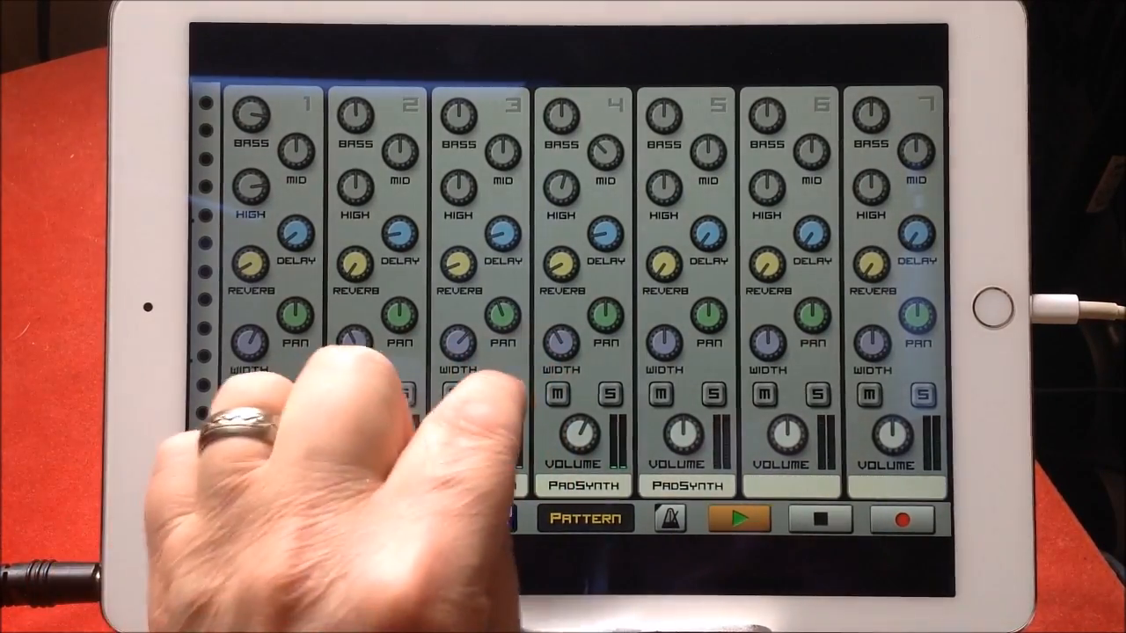
click(506, 394)
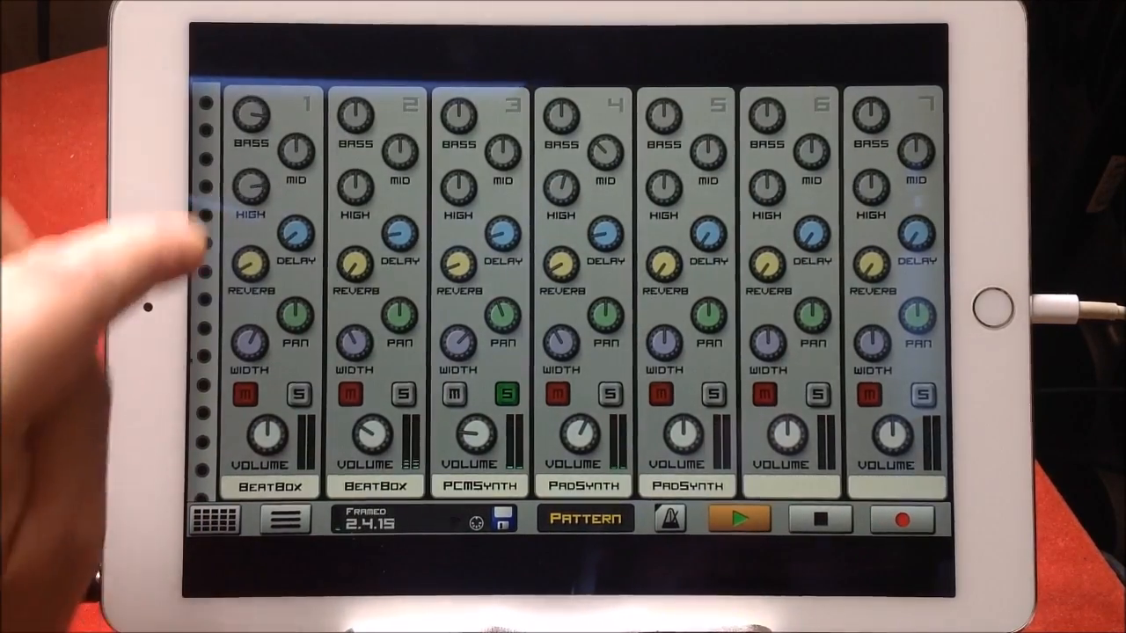
drag(251, 211, 224, 458)
click(229, 457)
click(216, 519)
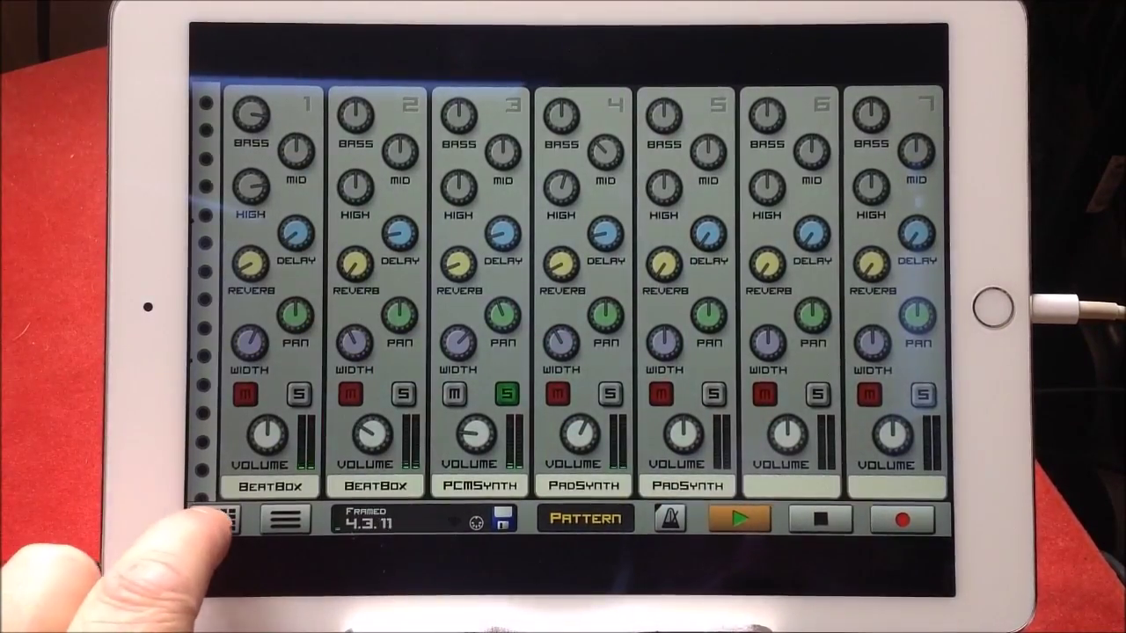
Open the PCMSynth Space Sitar machine from the overview and start renaming it
click(213, 519)
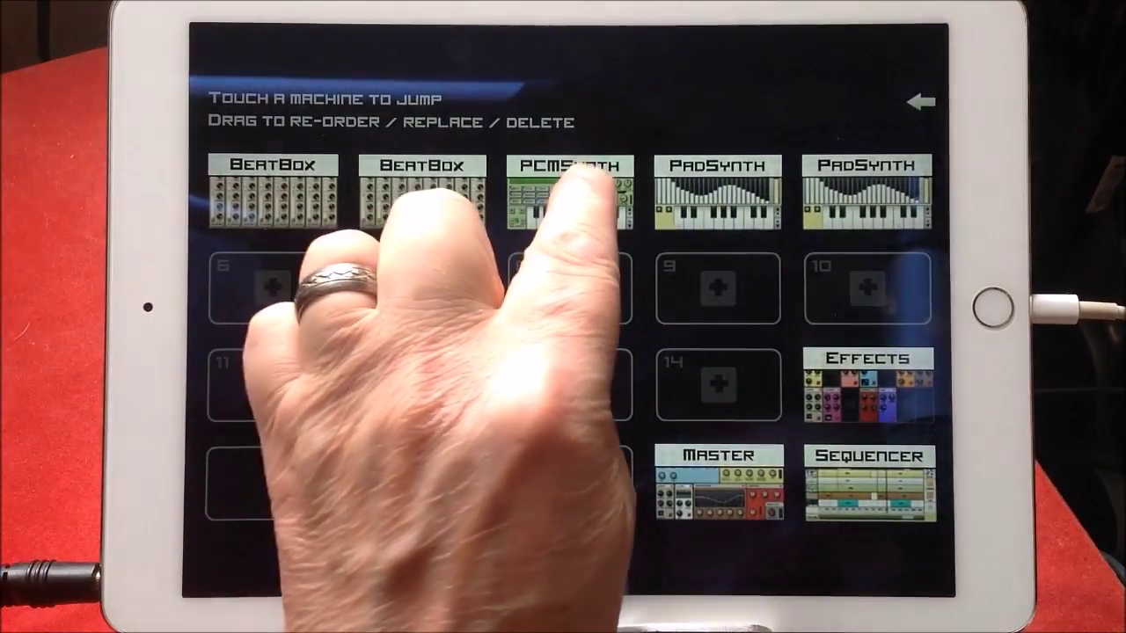
click(570, 194)
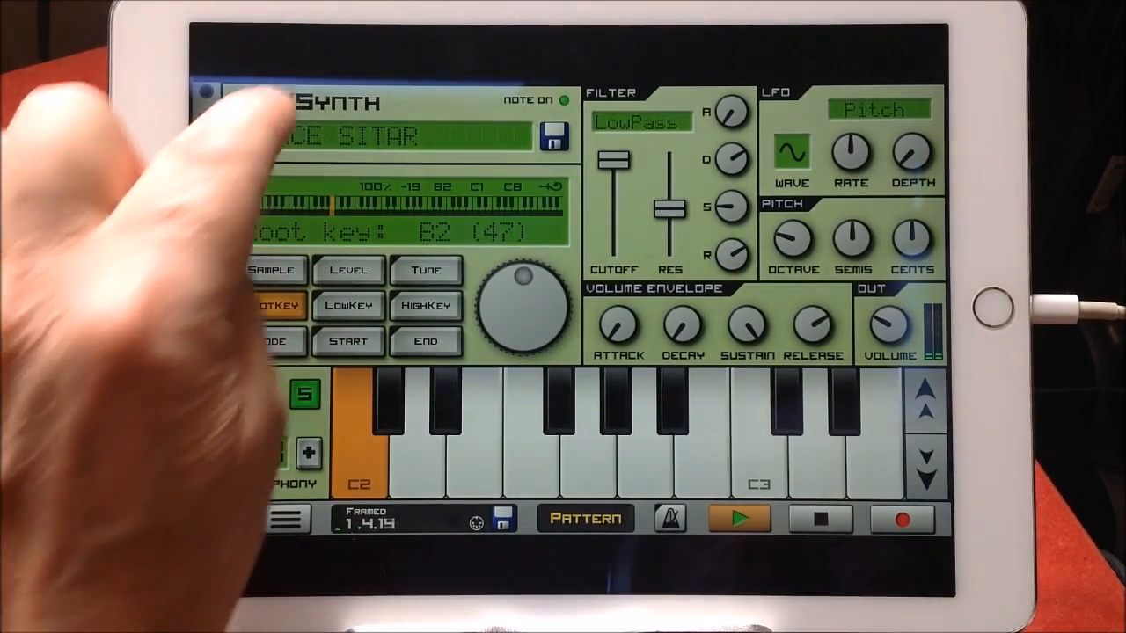
click(334, 136)
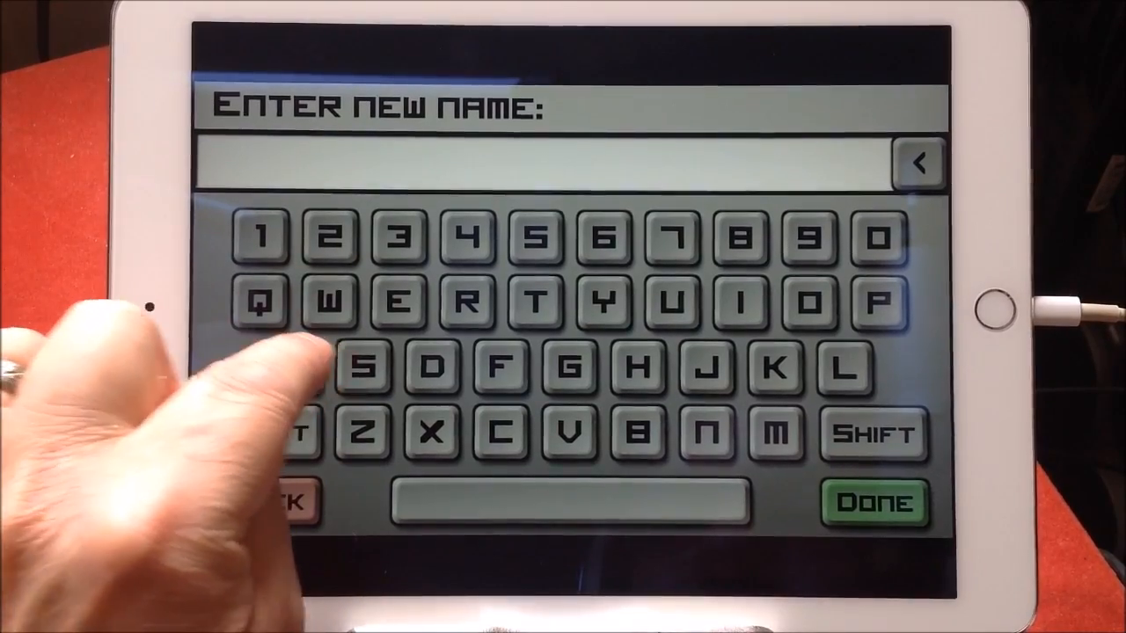
text(SI)
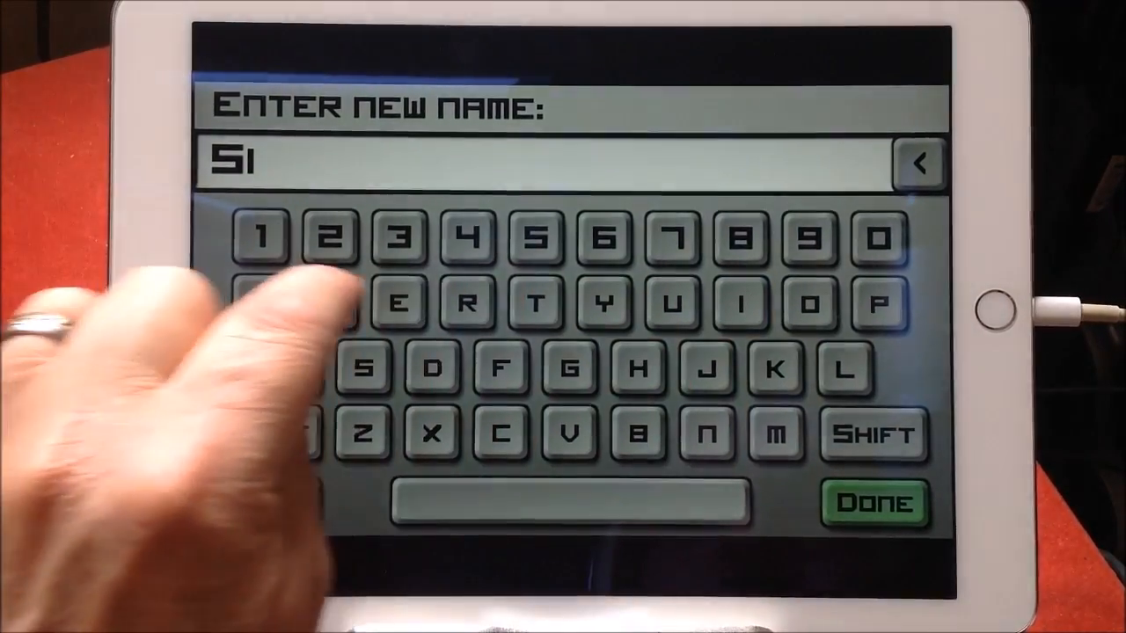
text(T)
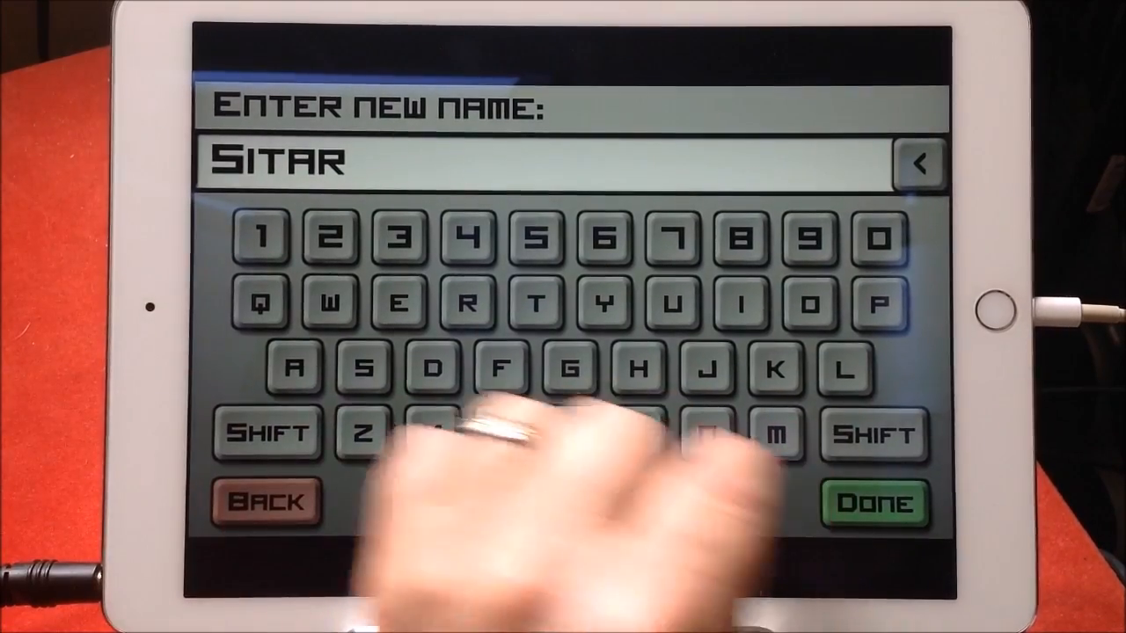
text(WO)
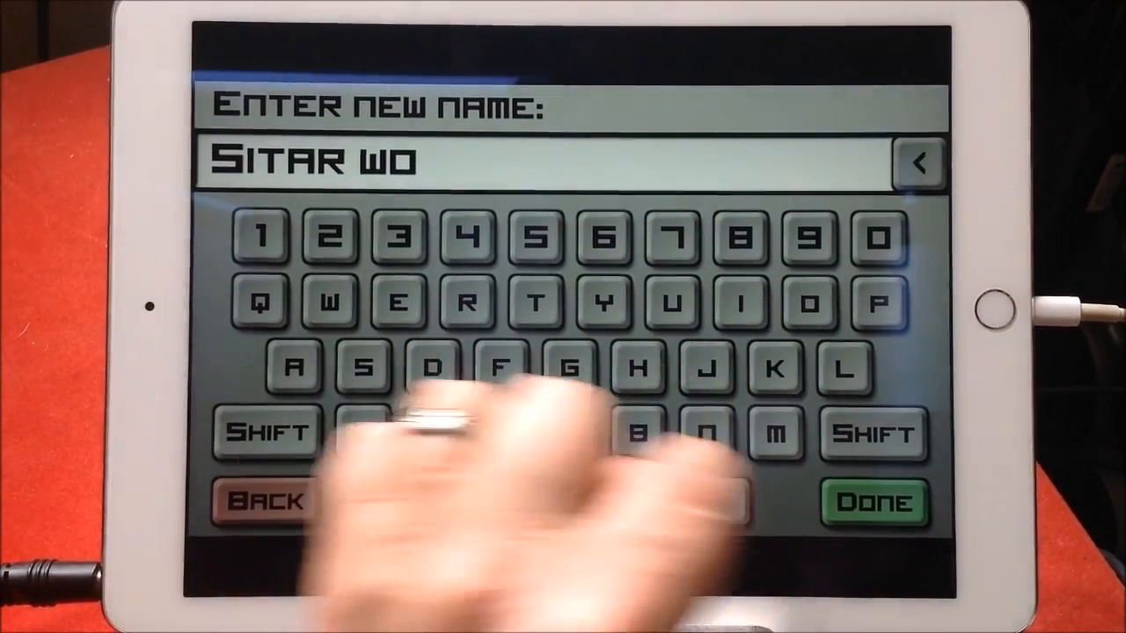
Confirm the name SITAR WOB and return to the machine overview
click(875, 503)
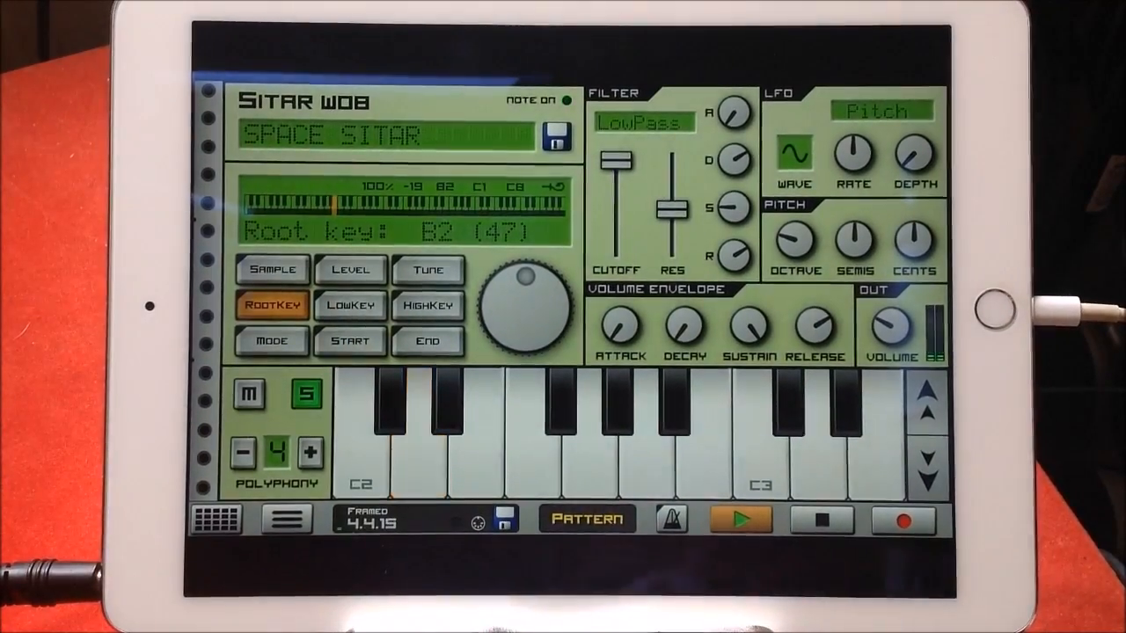
click(213, 519)
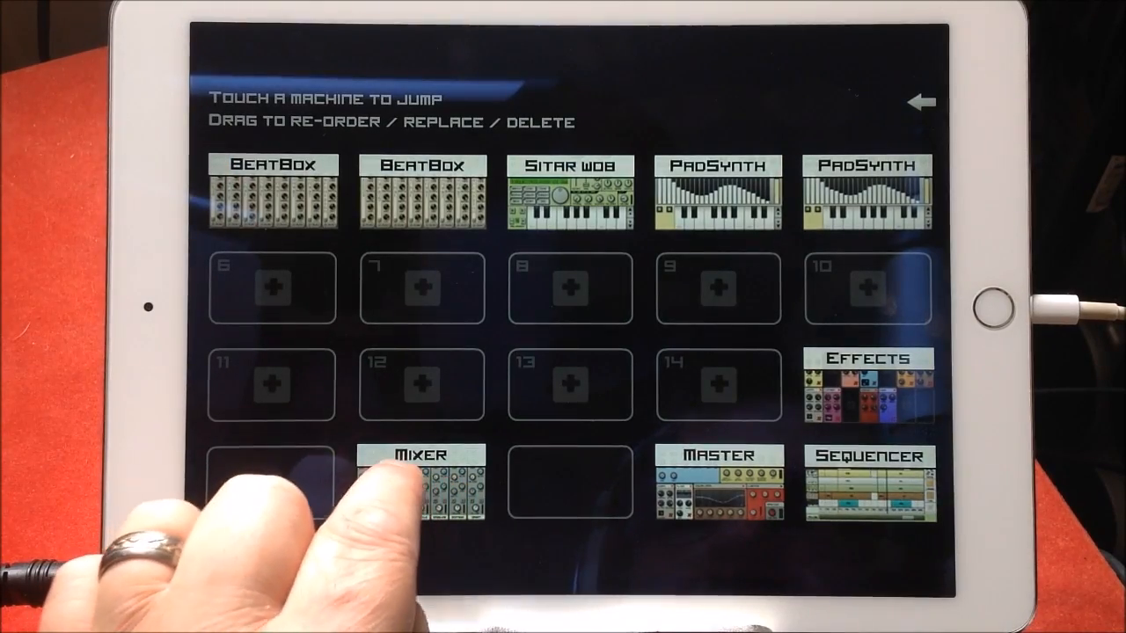
Turn off channel 3's solo in the mixer, then open a PadSynth machine from the grid
click(421, 484)
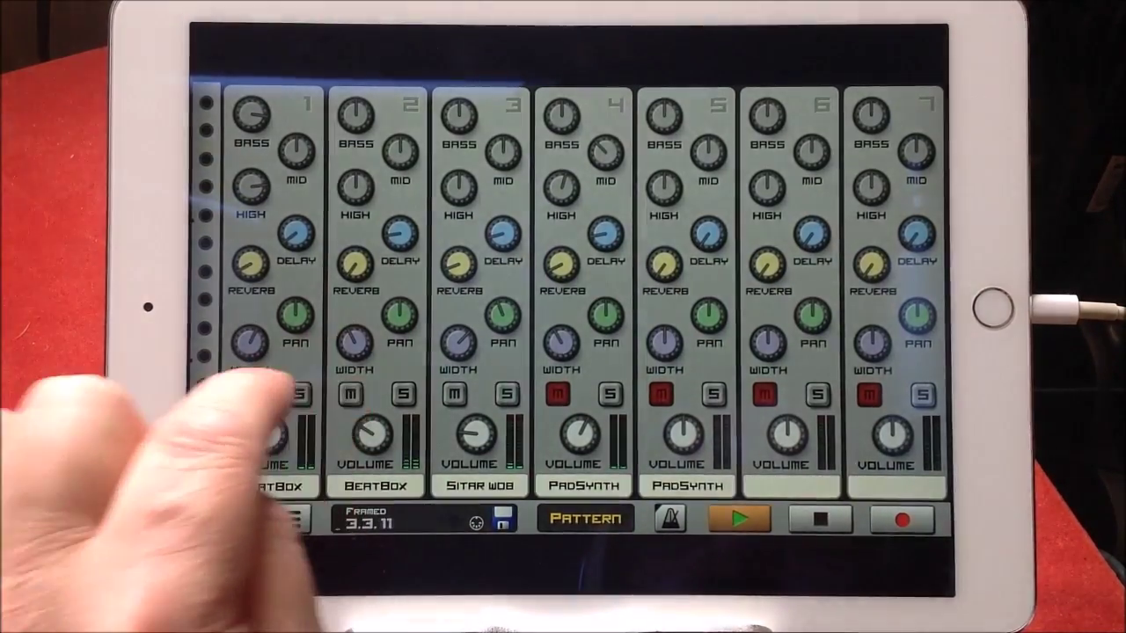
click(350, 395)
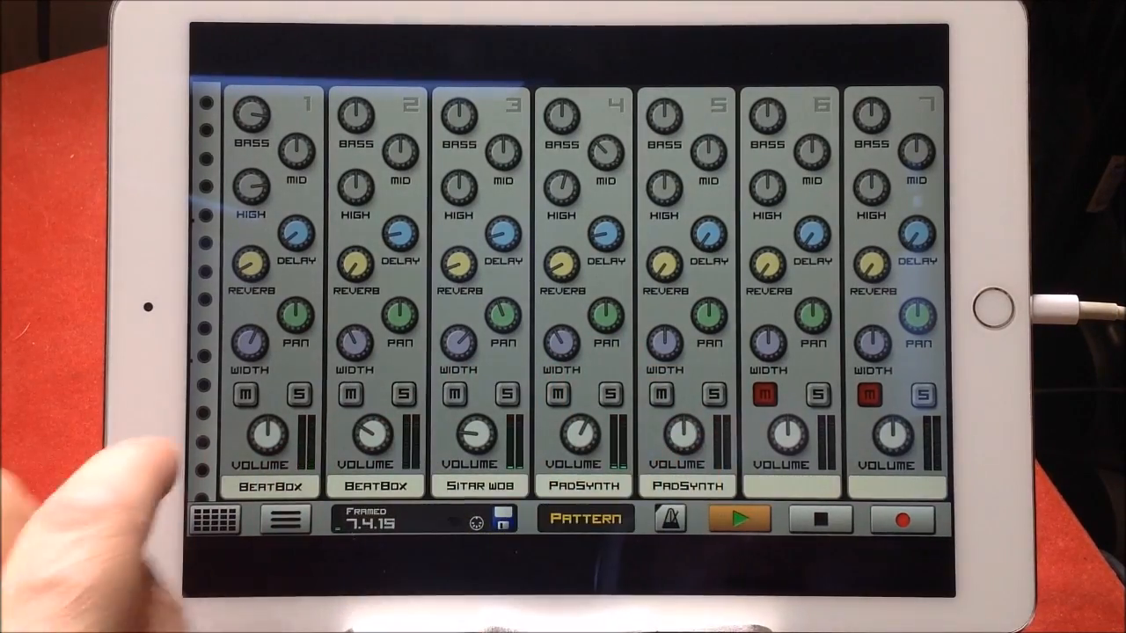
click(227, 519)
click(581, 181)
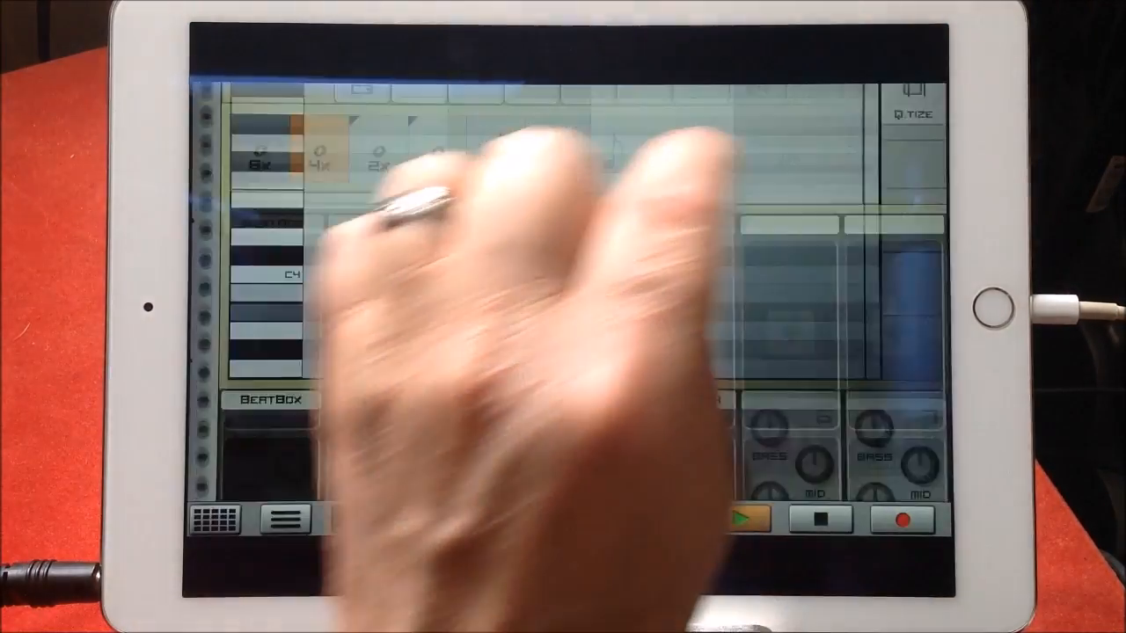
Name the PadSynth FAIR ORG, removing the extra trailing A, and solo it
click(343, 134)
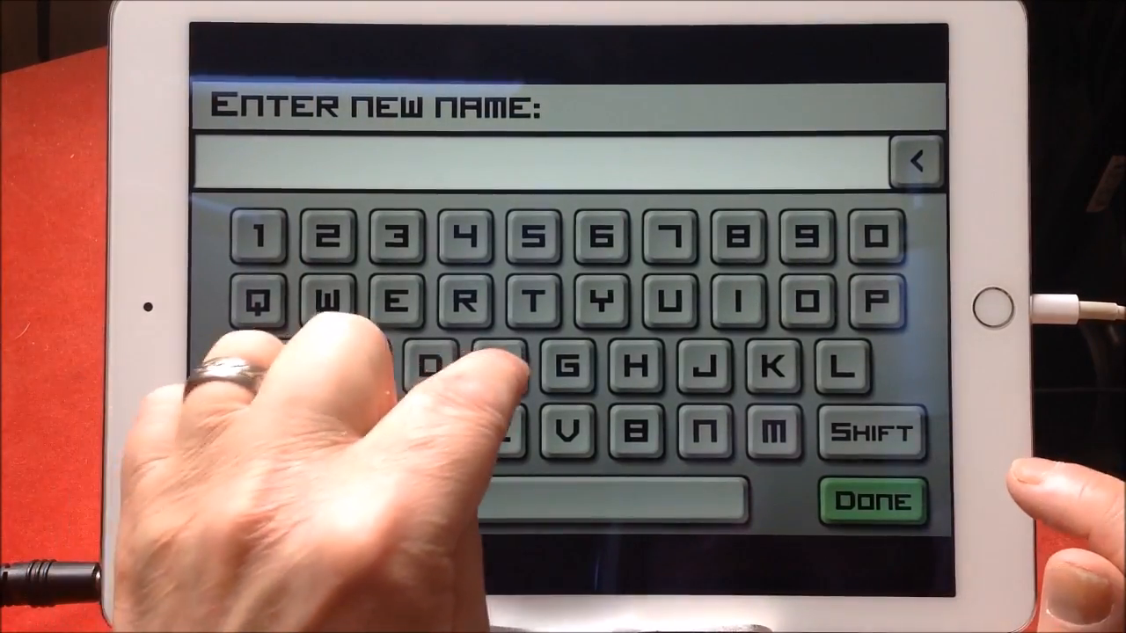
click(497, 365)
text(Fair)
click(293, 367)
click(739, 303)
click(465, 302)
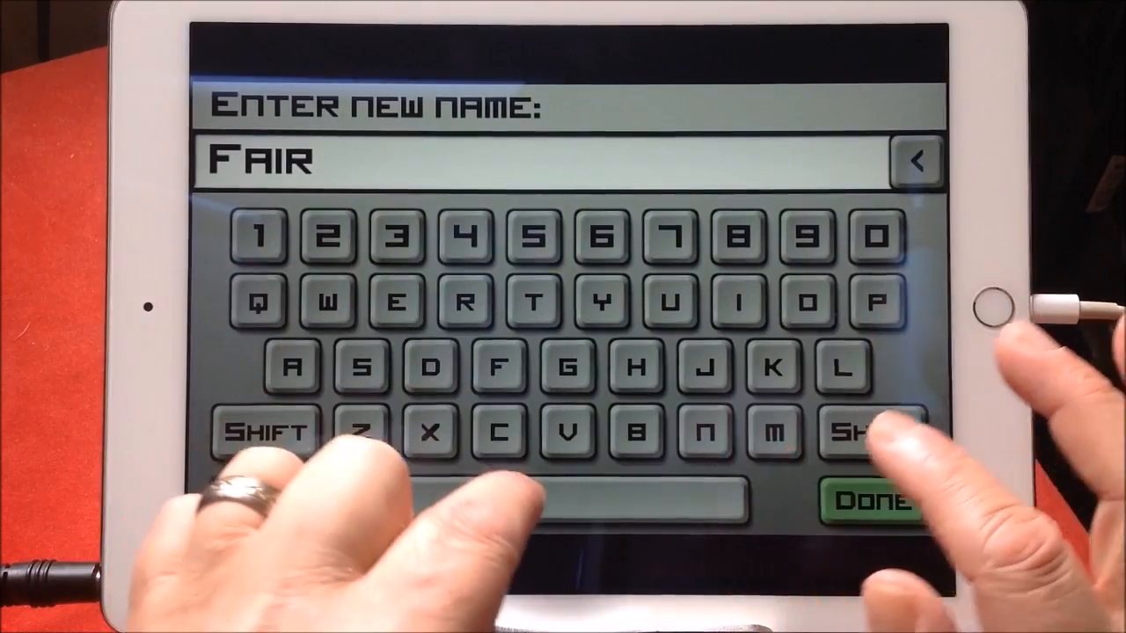
click(570, 500)
click(807, 302)
click(464, 303)
click(567, 367)
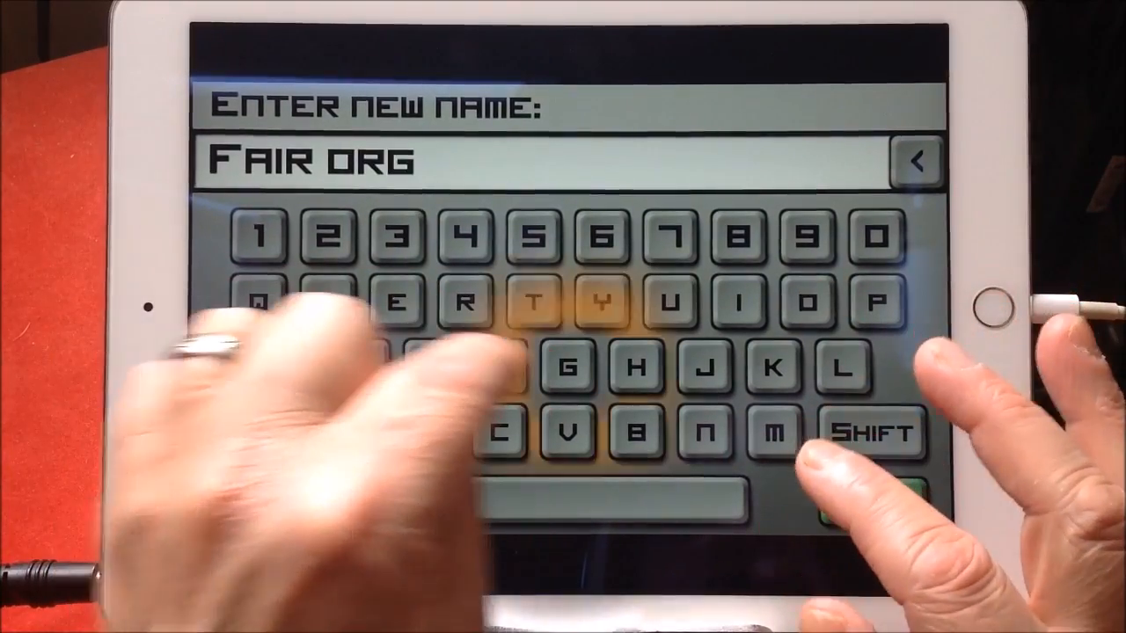
click(293, 367)
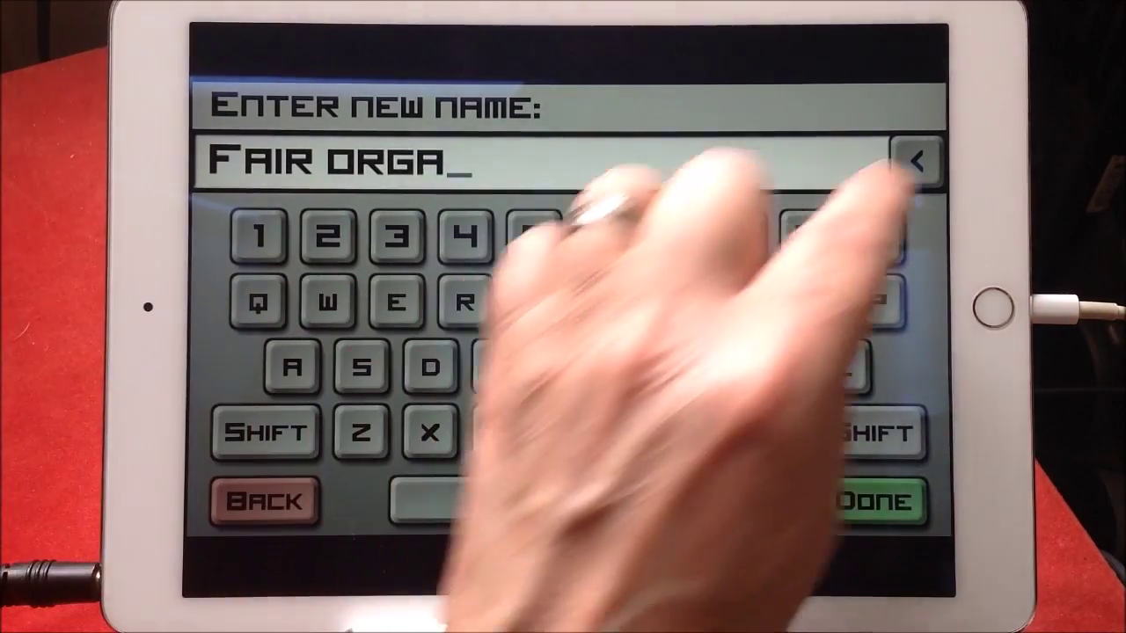
click(915, 161)
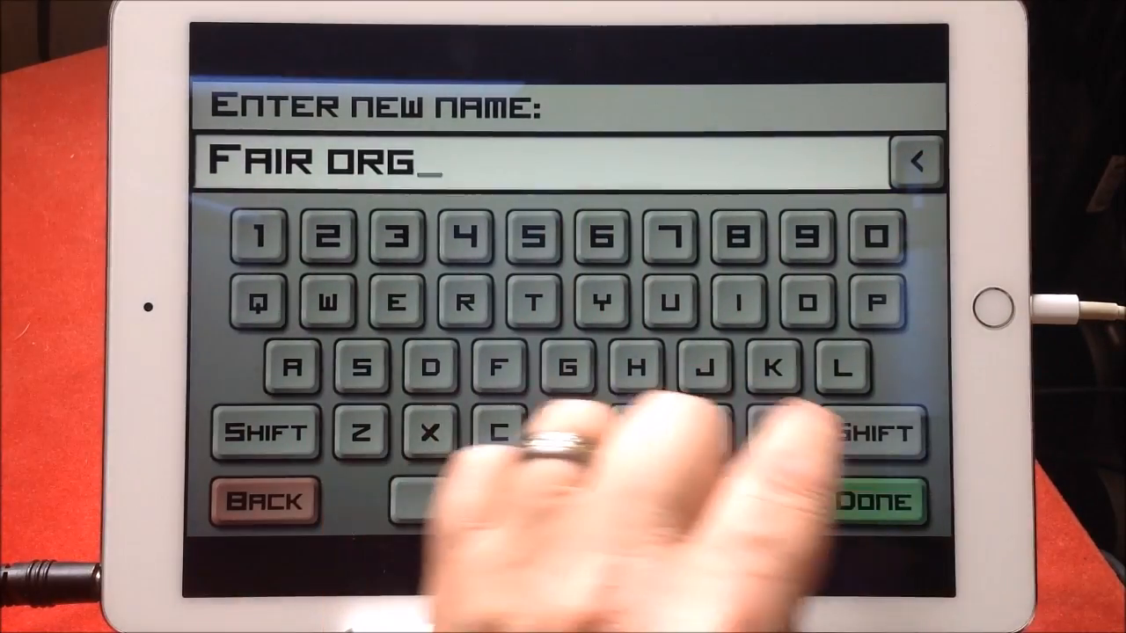
click(871, 505)
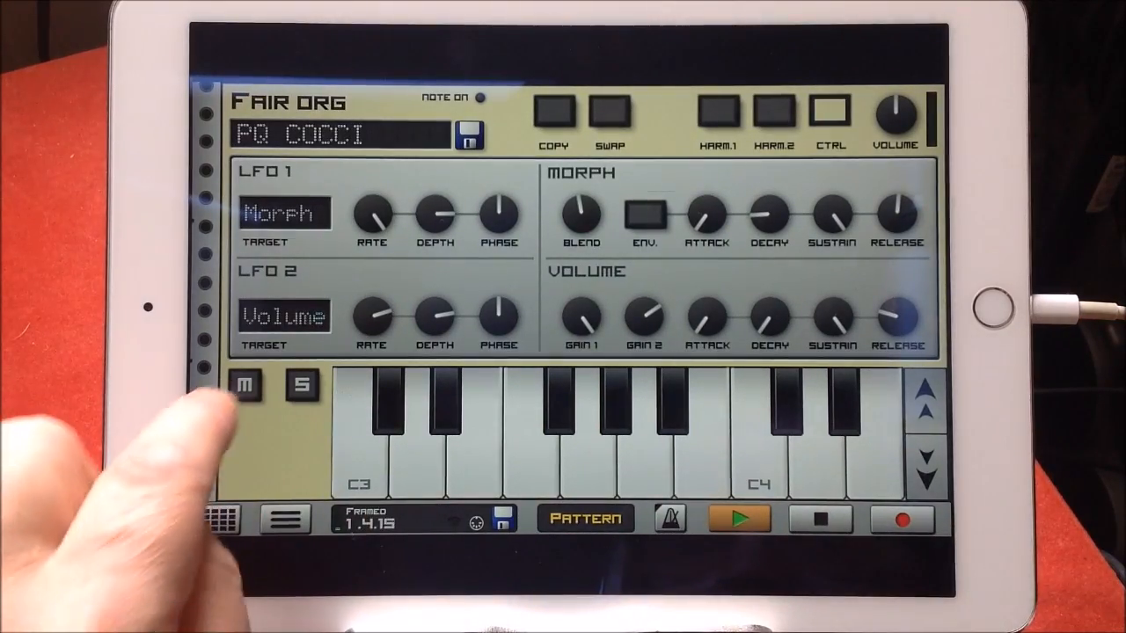
click(300, 384)
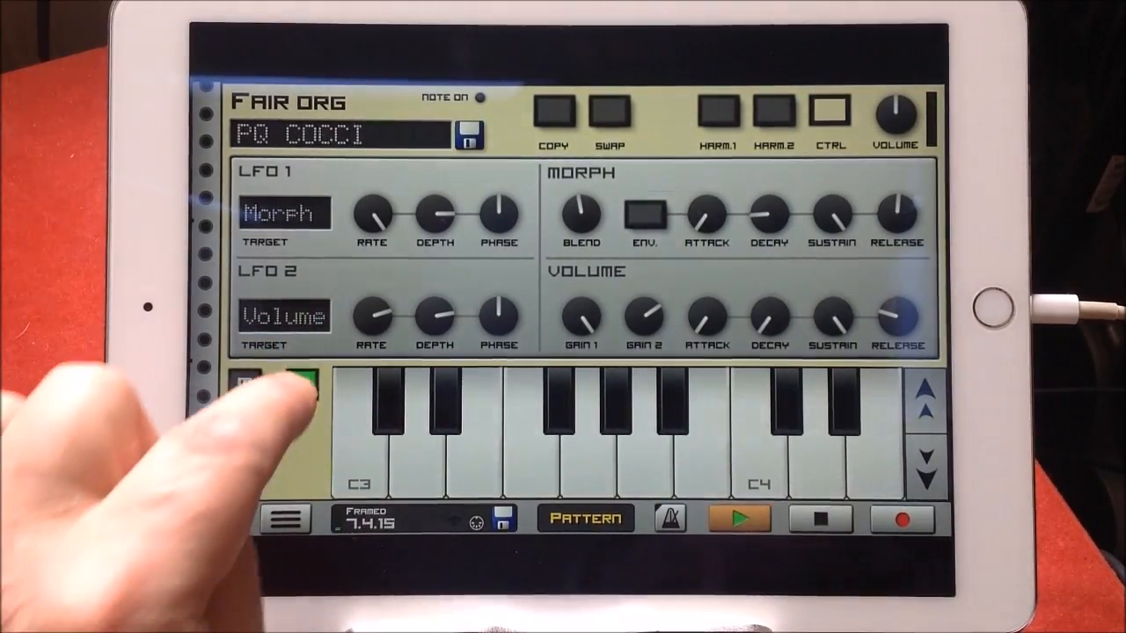
Unsolo FAIR ORG, stop the song, and bring up its empty piano-roll pattern
click(302, 385)
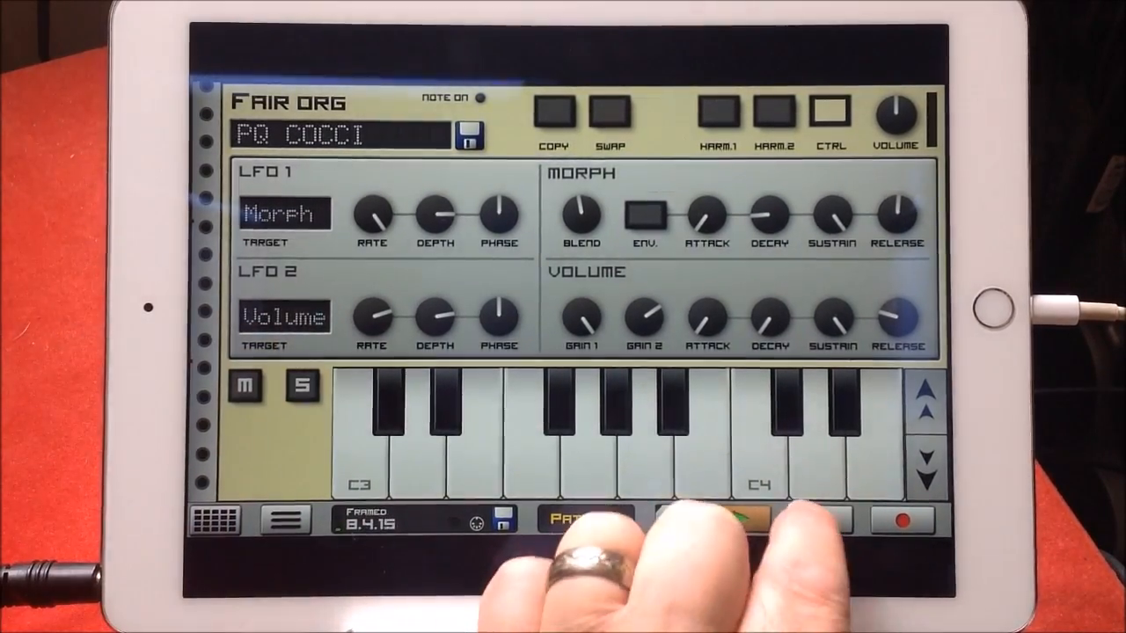
click(821, 519)
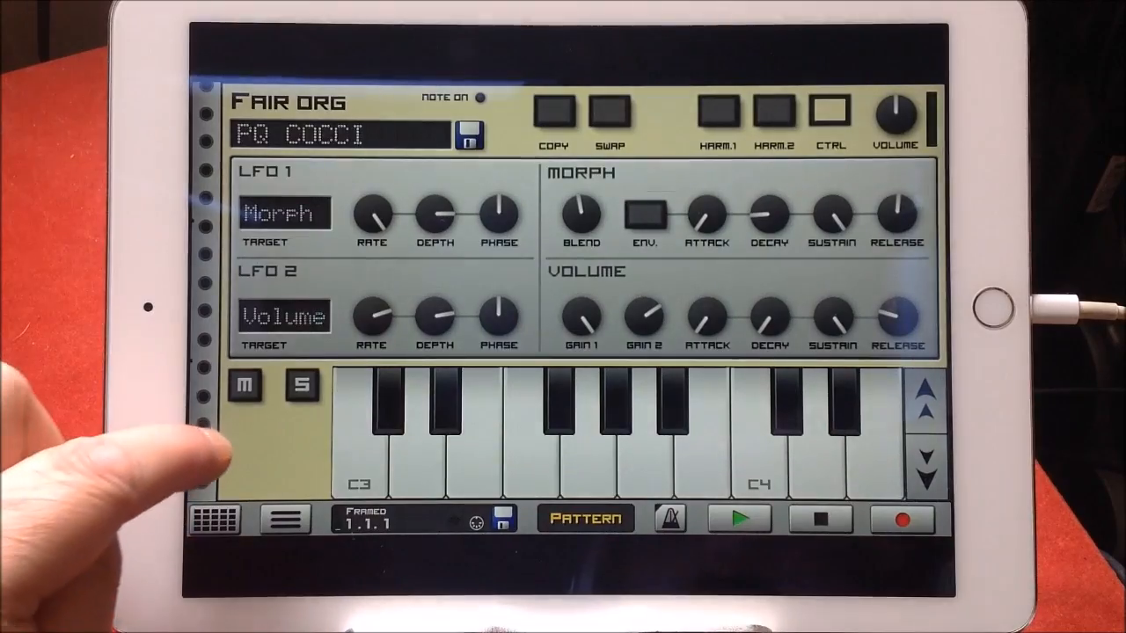
click(213, 519)
click(213, 519)
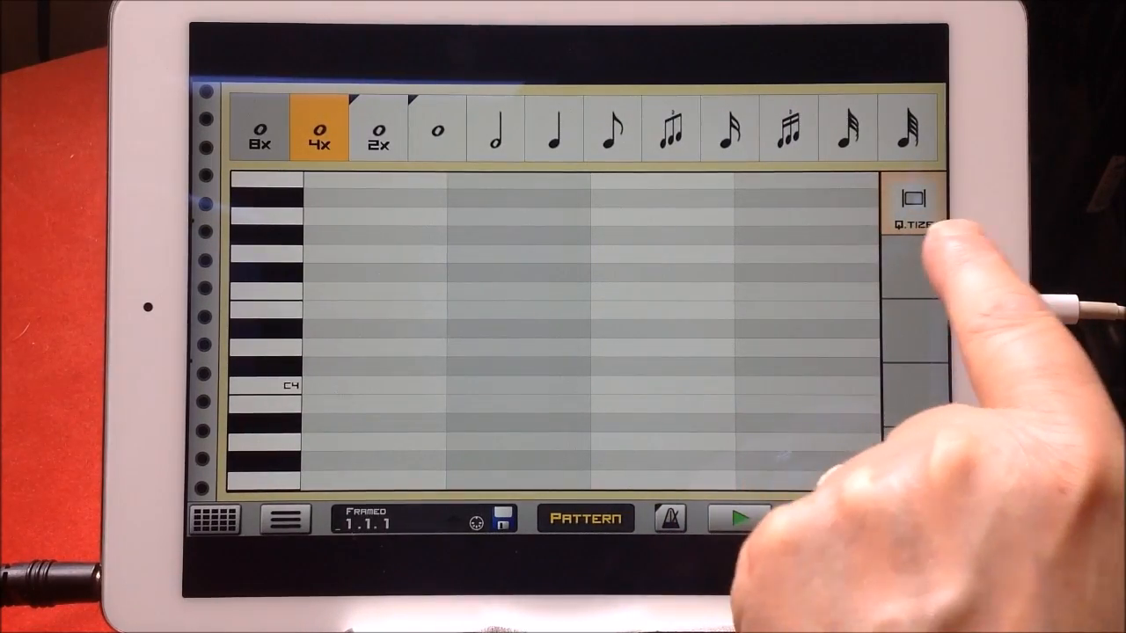
Toggle quantize and apply a finer note grid to the pattern
click(913, 199)
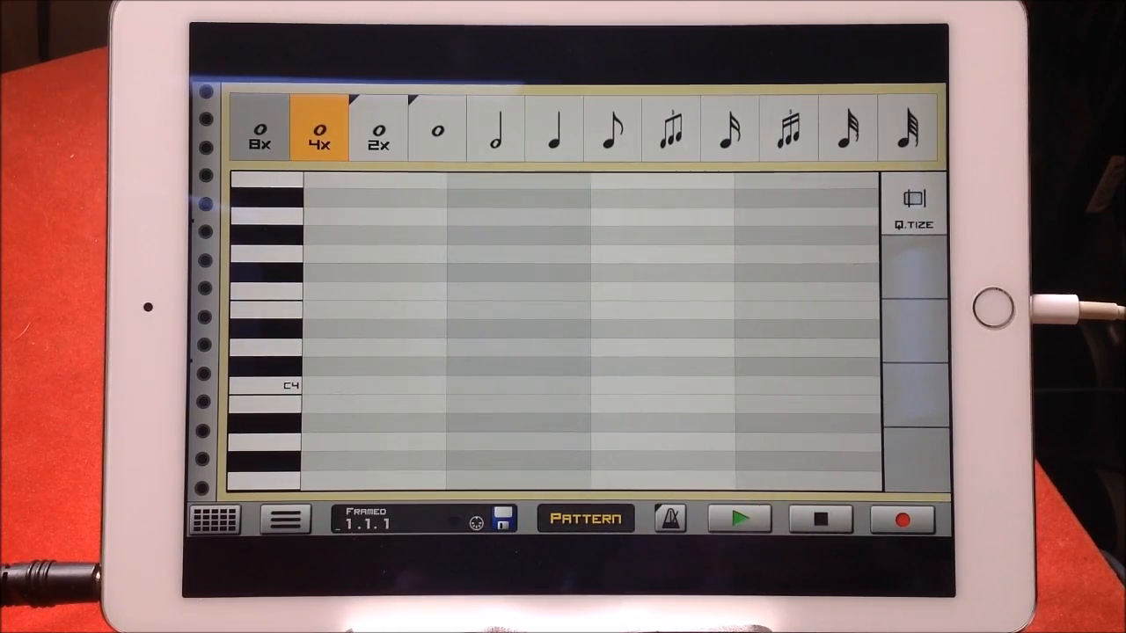
click(729, 132)
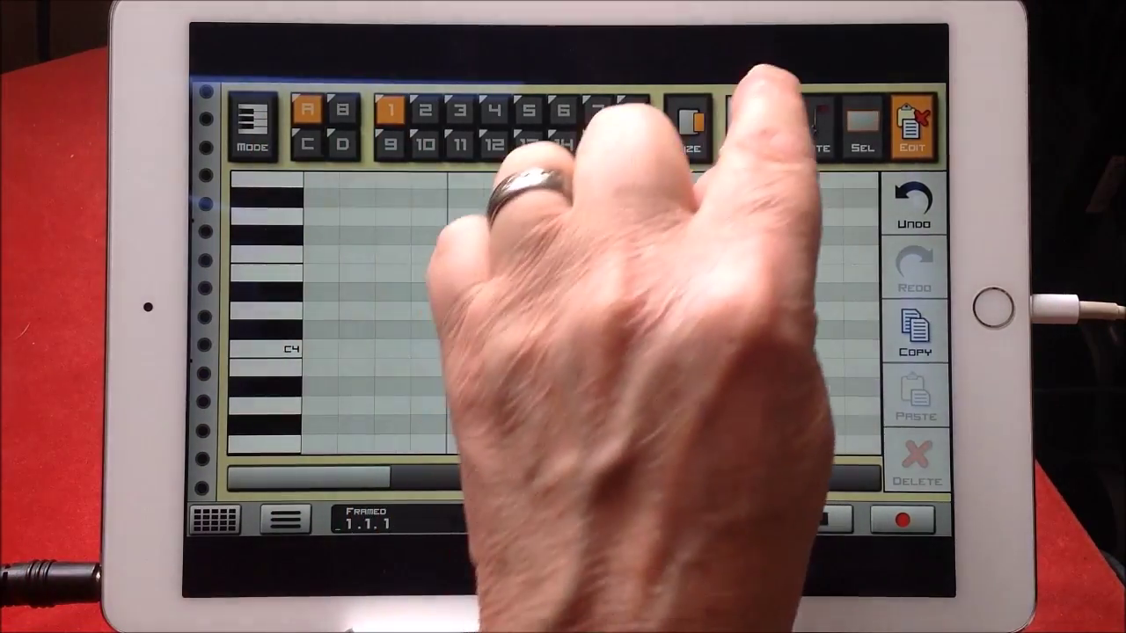
Set the grid back to 4x whole note and switch the metronome on
click(751, 127)
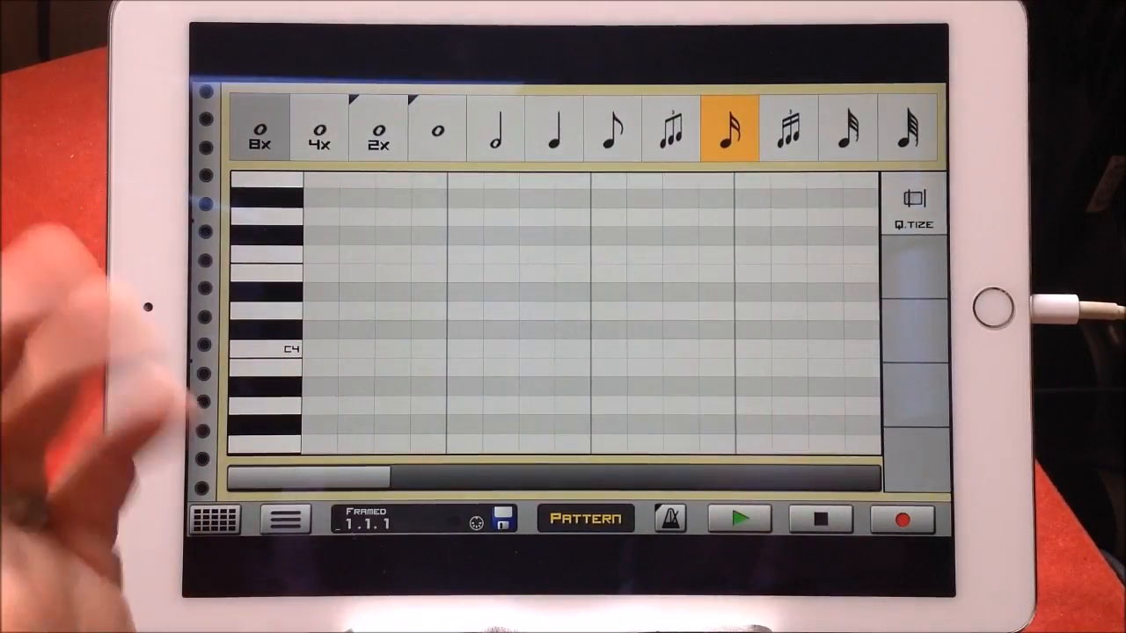
drag(308, 476, 800, 476)
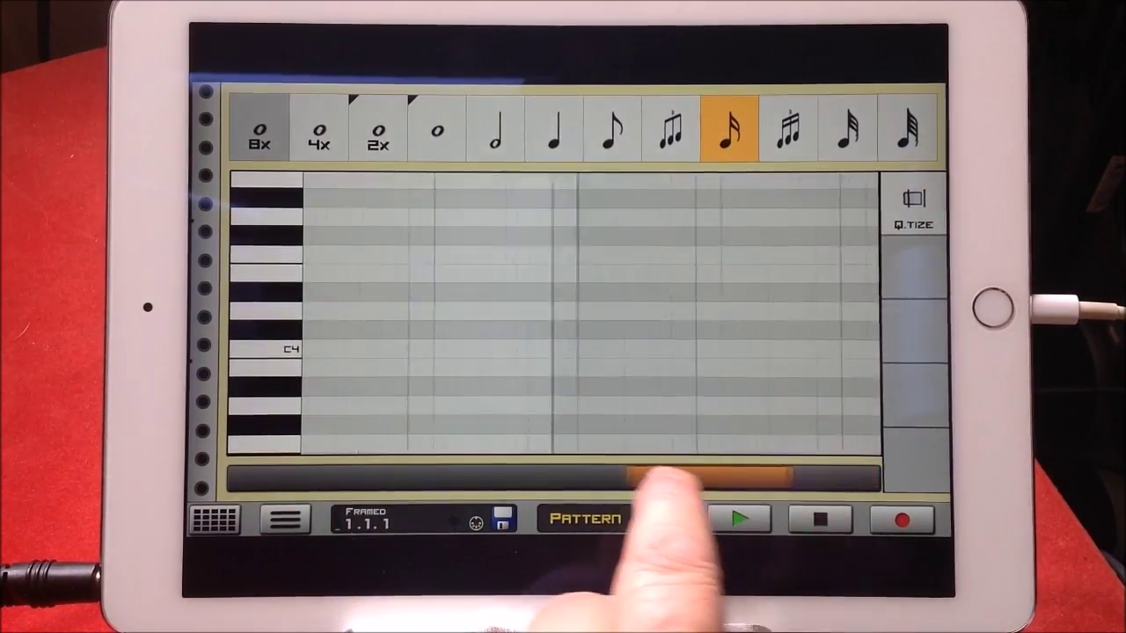
drag(800, 476, 308, 475)
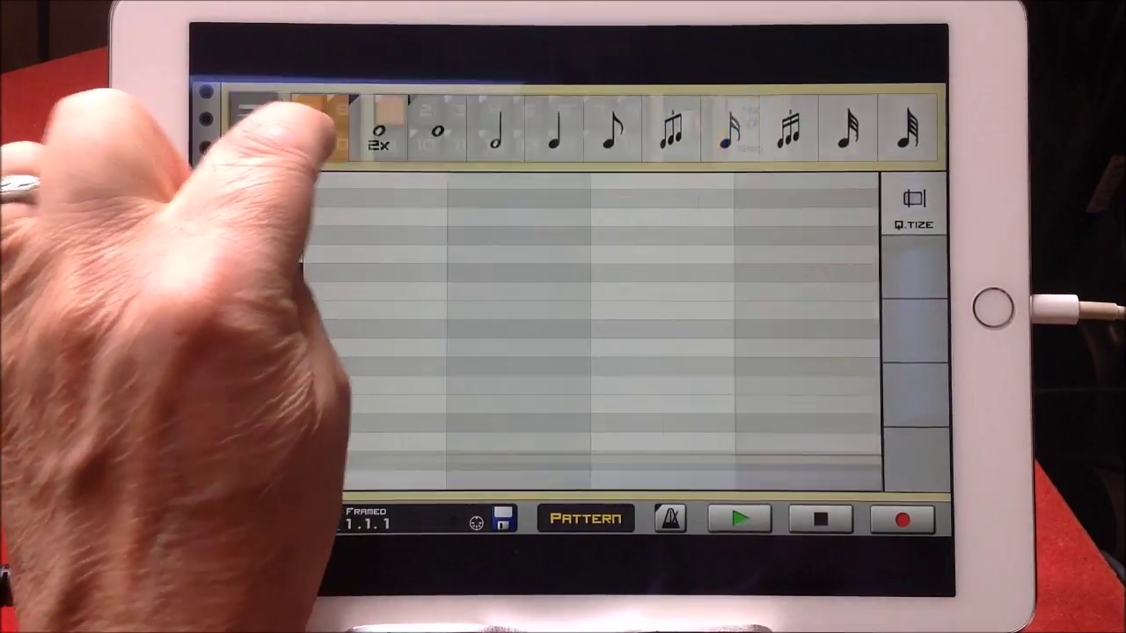
click(259, 127)
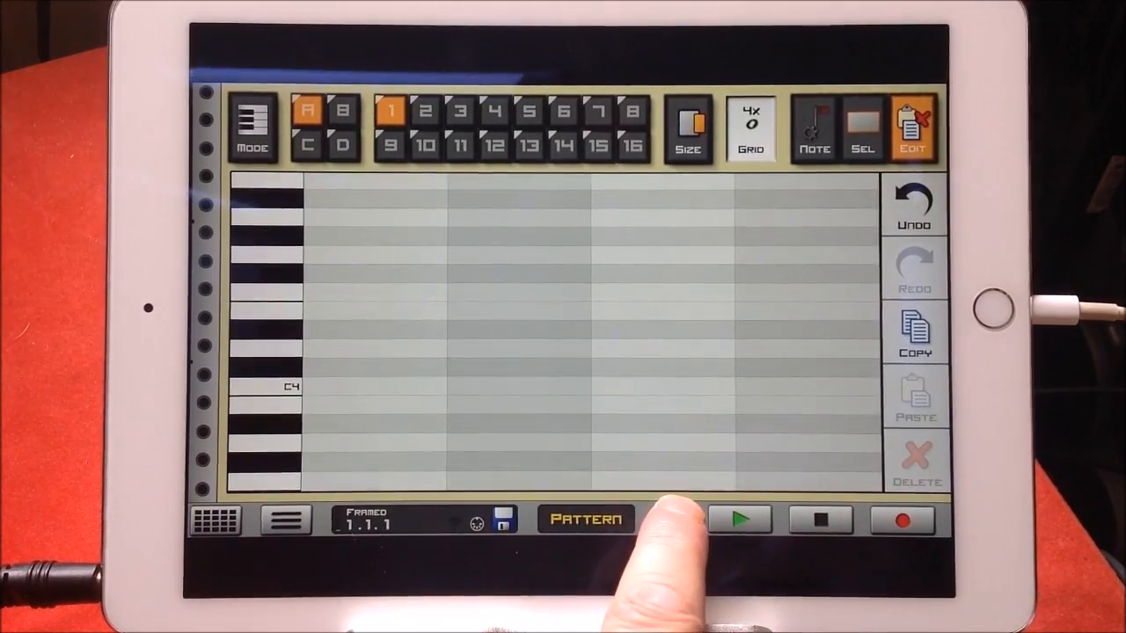
click(681, 519)
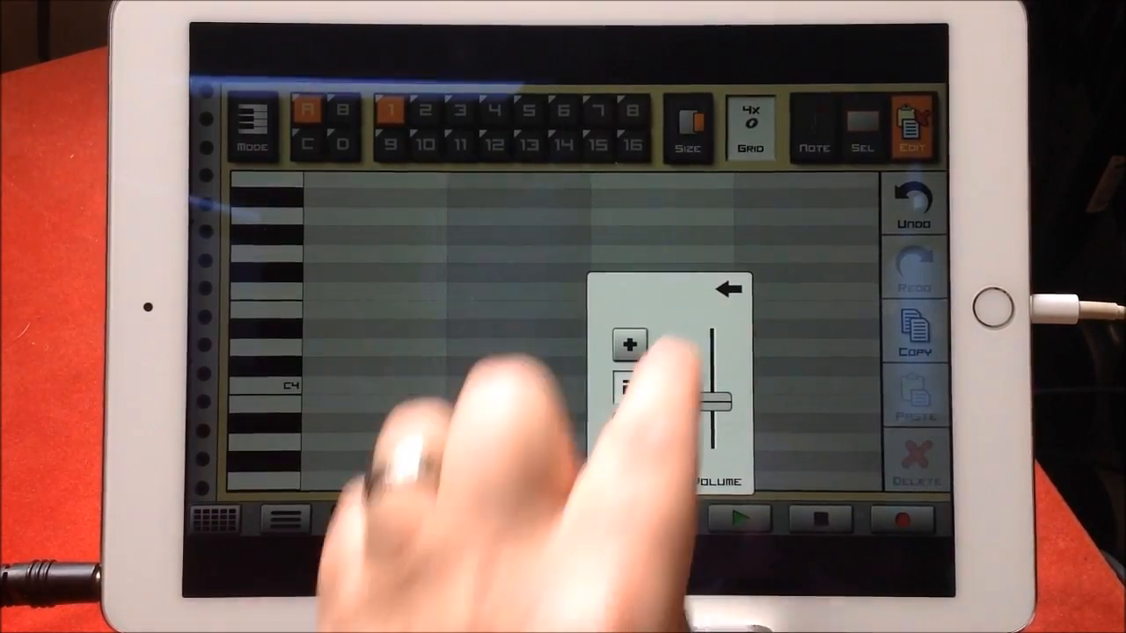
click(730, 290)
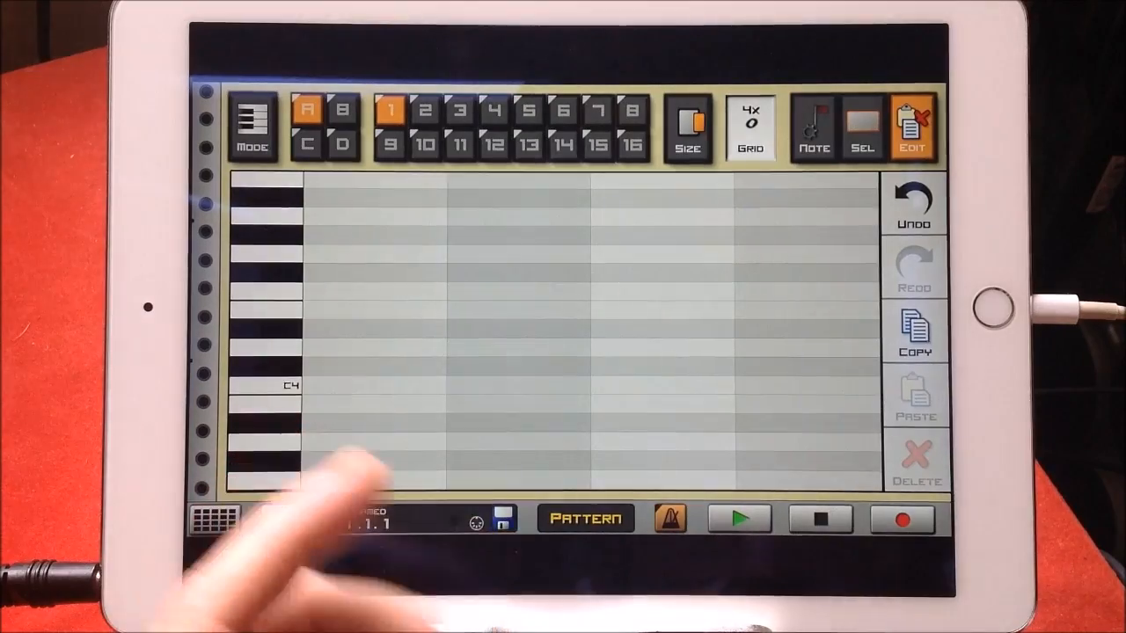
click(670, 519)
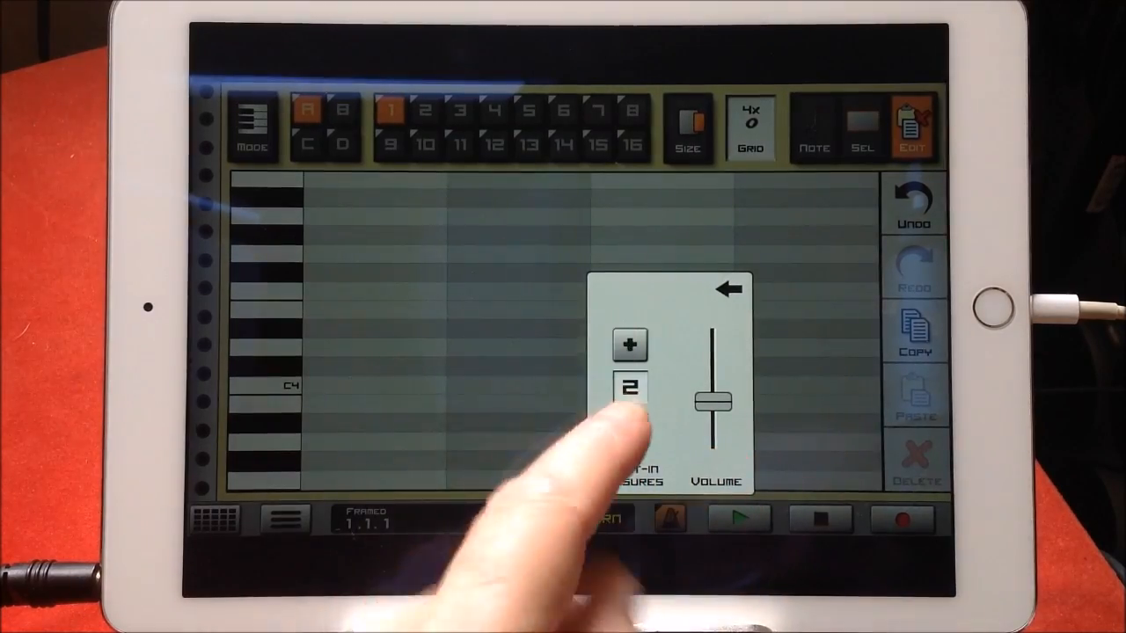
click(629, 343)
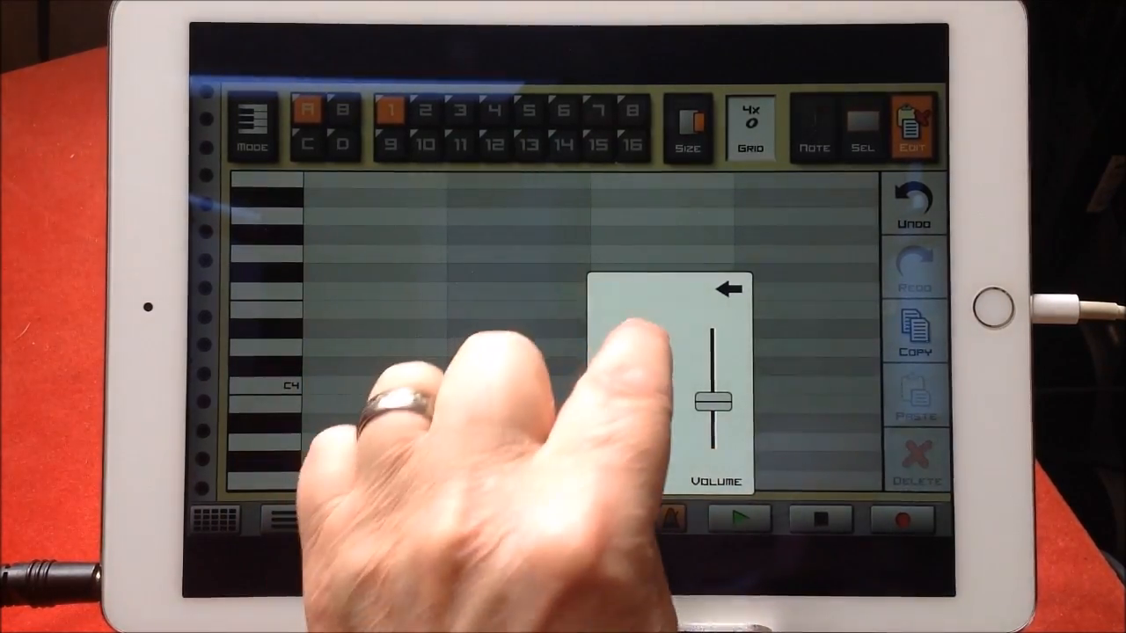
click(629, 429)
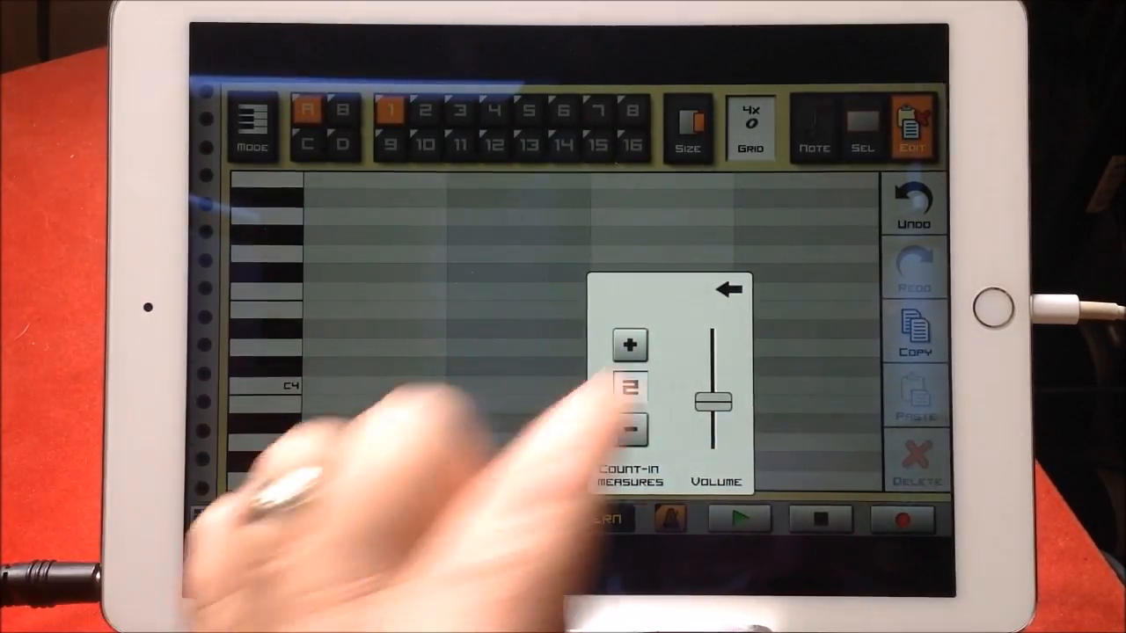
click(732, 290)
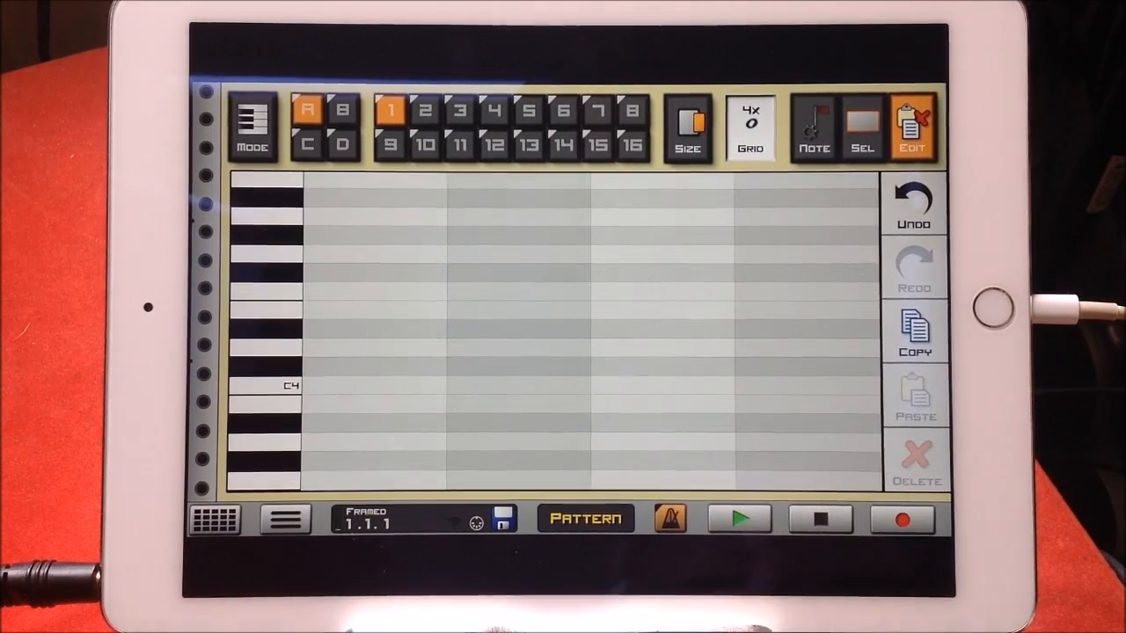
Briefly play and stop, jump to another machine's pattern editor, and audition the C4 note
click(738, 519)
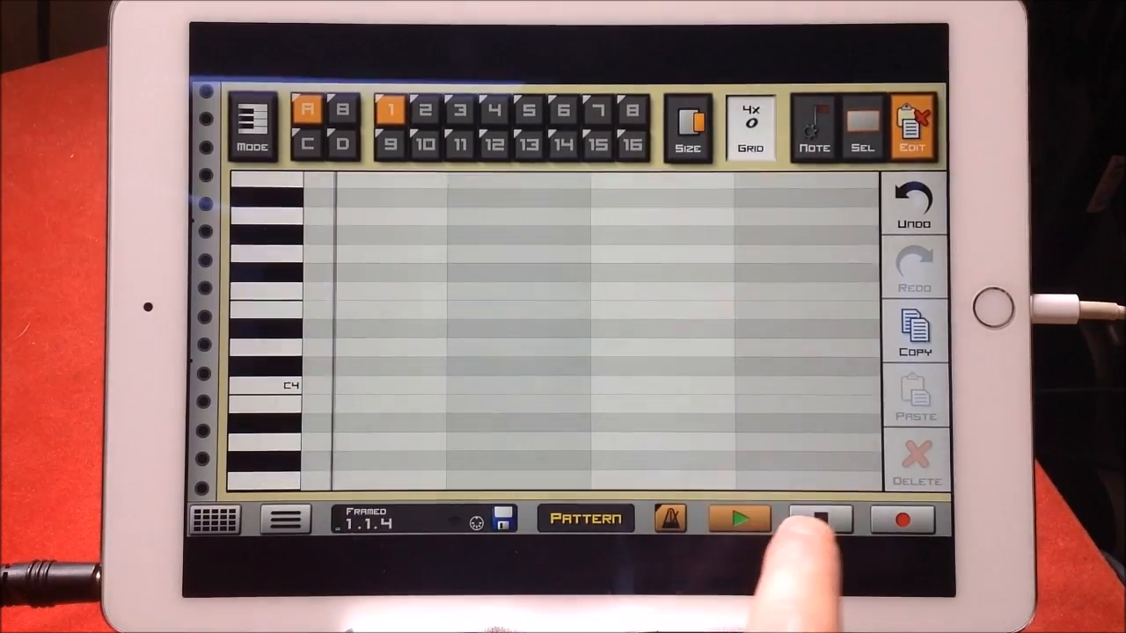
click(819, 519)
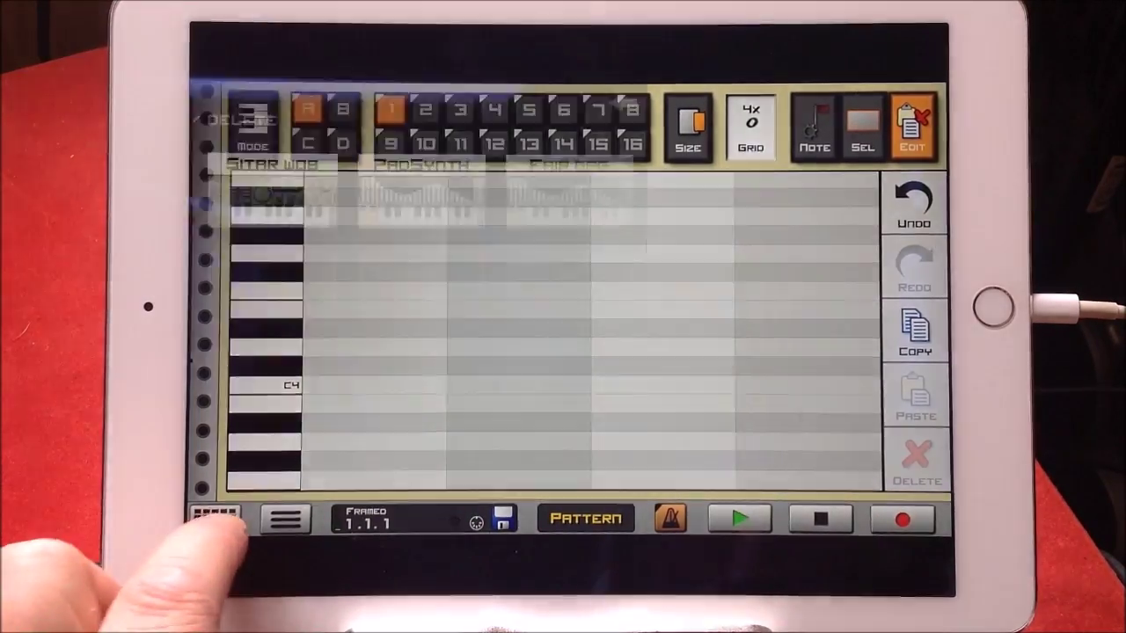
click(214, 519)
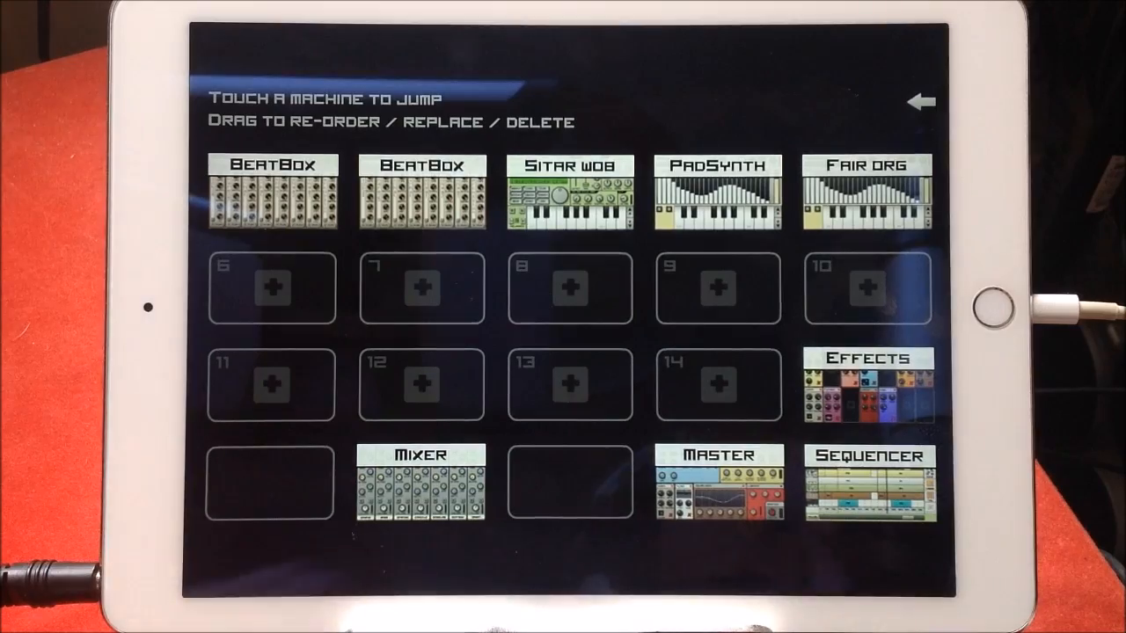
click(717, 193)
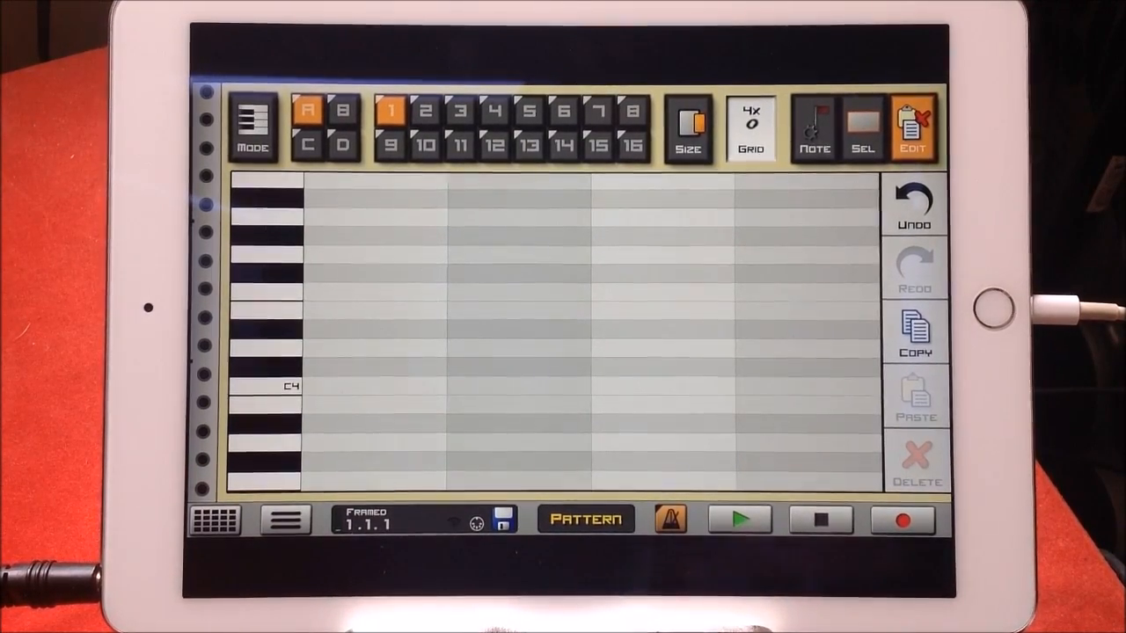
click(264, 386)
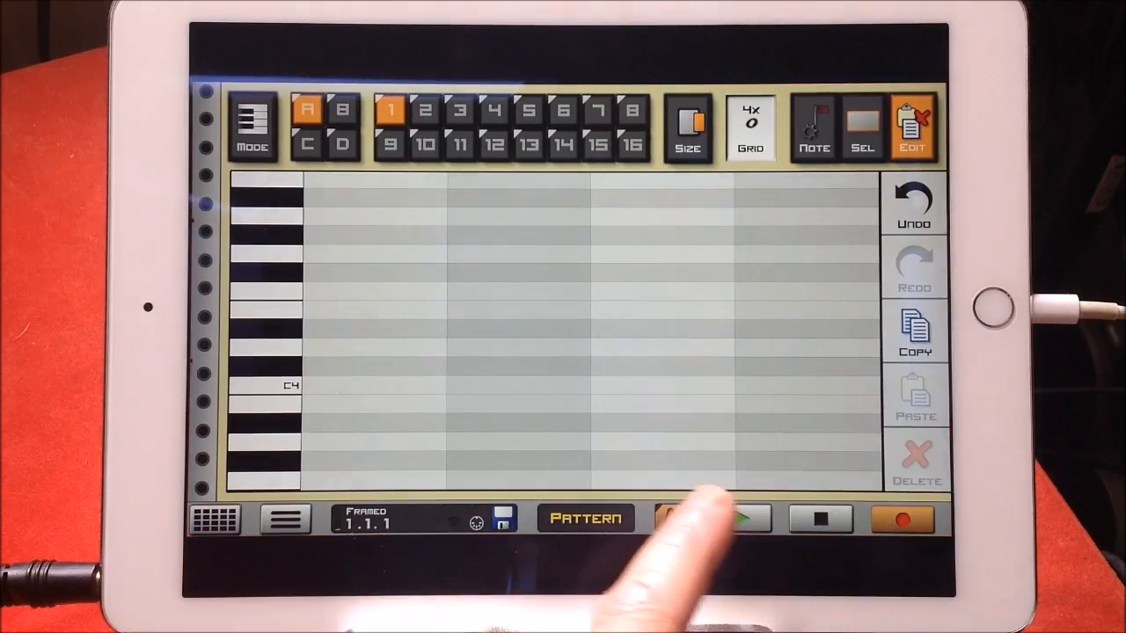
Record notes around C4 into pattern A1 during playback, stop, and return to the machine overview
click(741, 519)
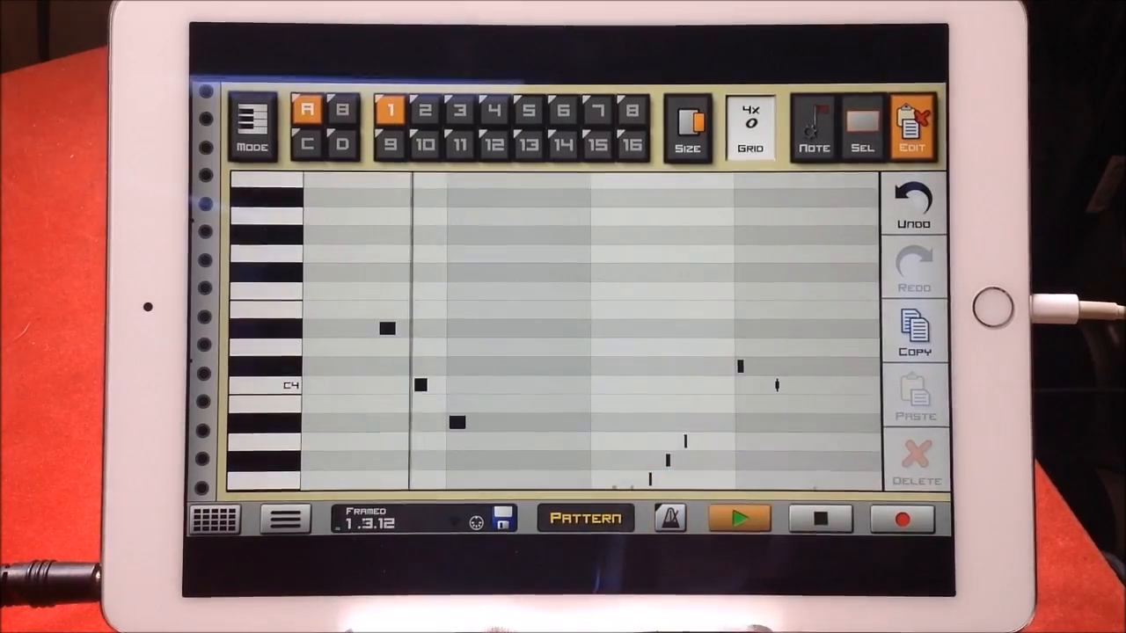
click(821, 519)
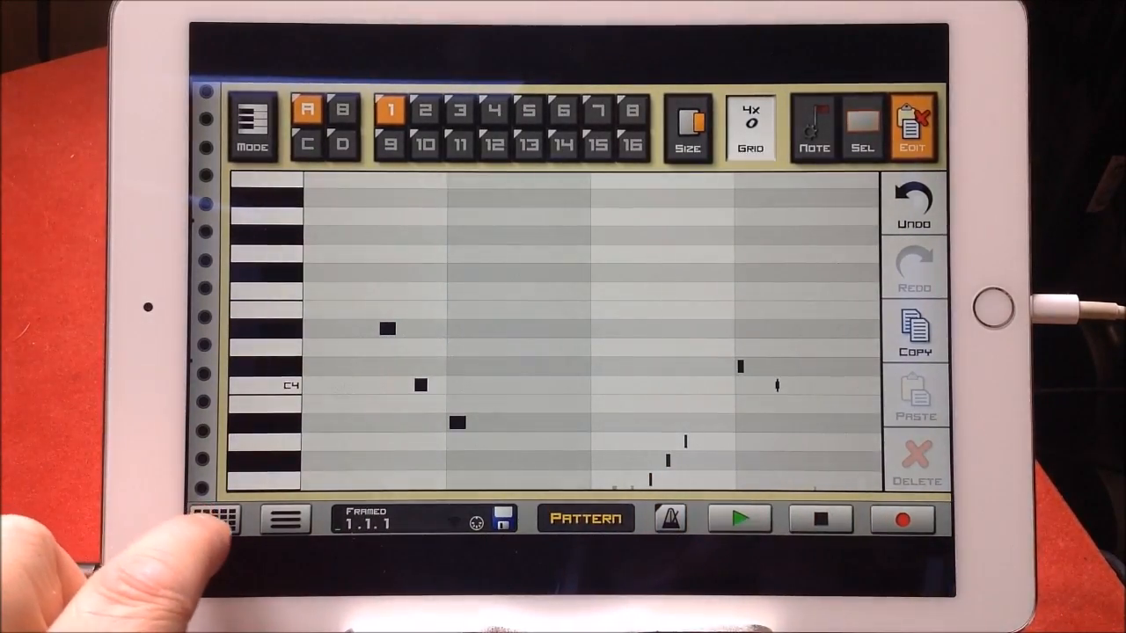
click(215, 519)
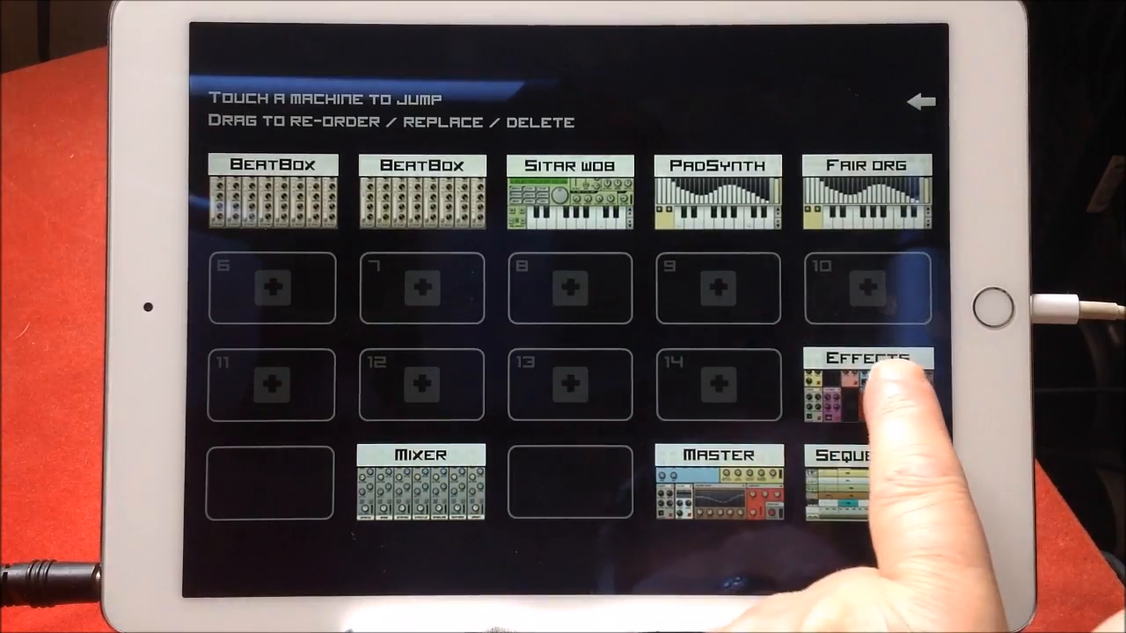
Solo the Fair Org channel in the mixer so every other channel is muted
click(869, 483)
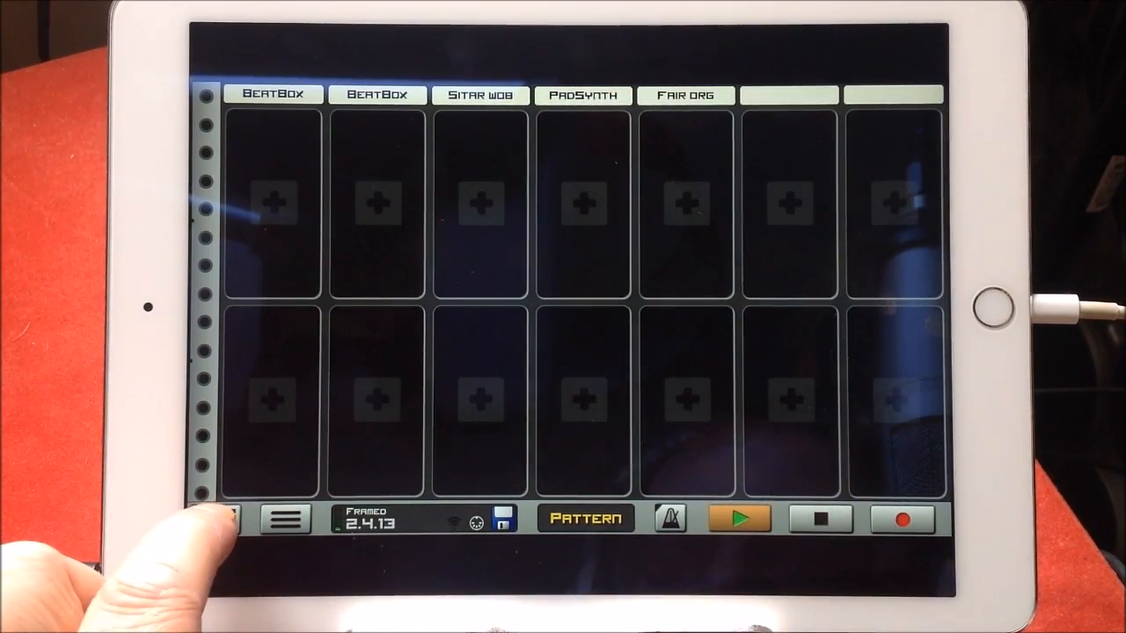
click(215, 519)
click(422, 463)
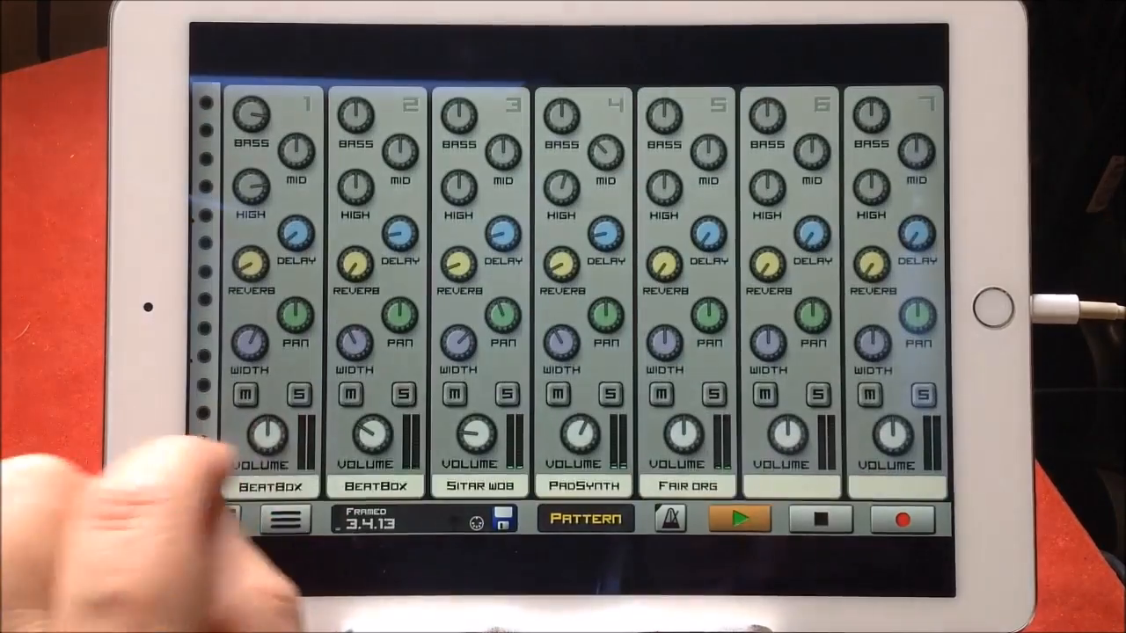
click(661, 395)
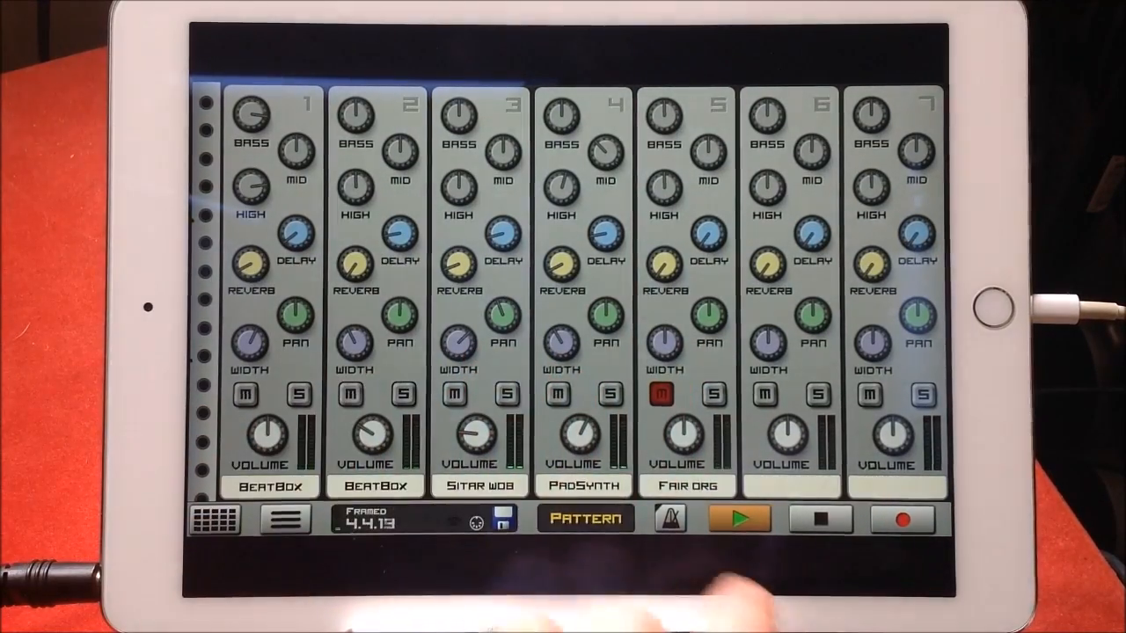
click(713, 394)
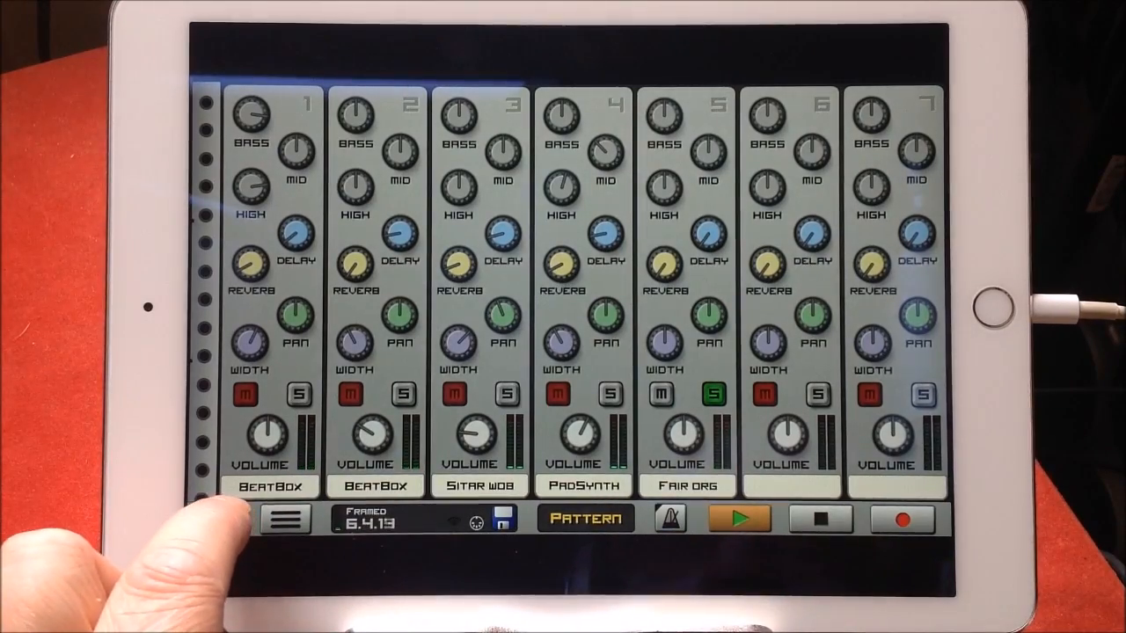
Bring up the insert-effects rack via the machine overview
click(233, 518)
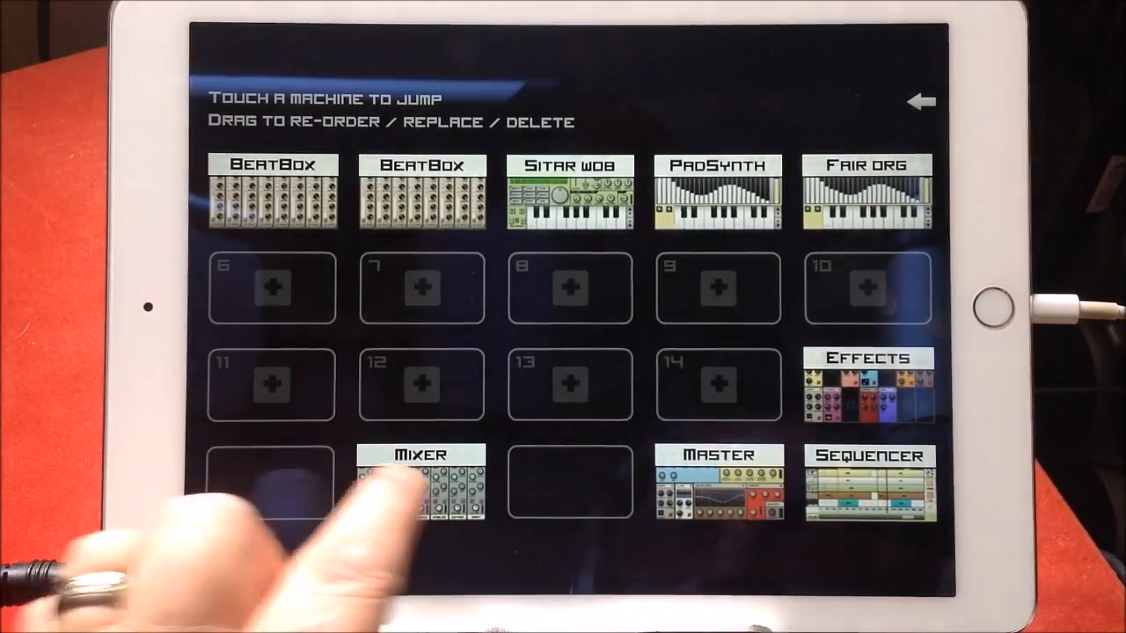
click(868, 387)
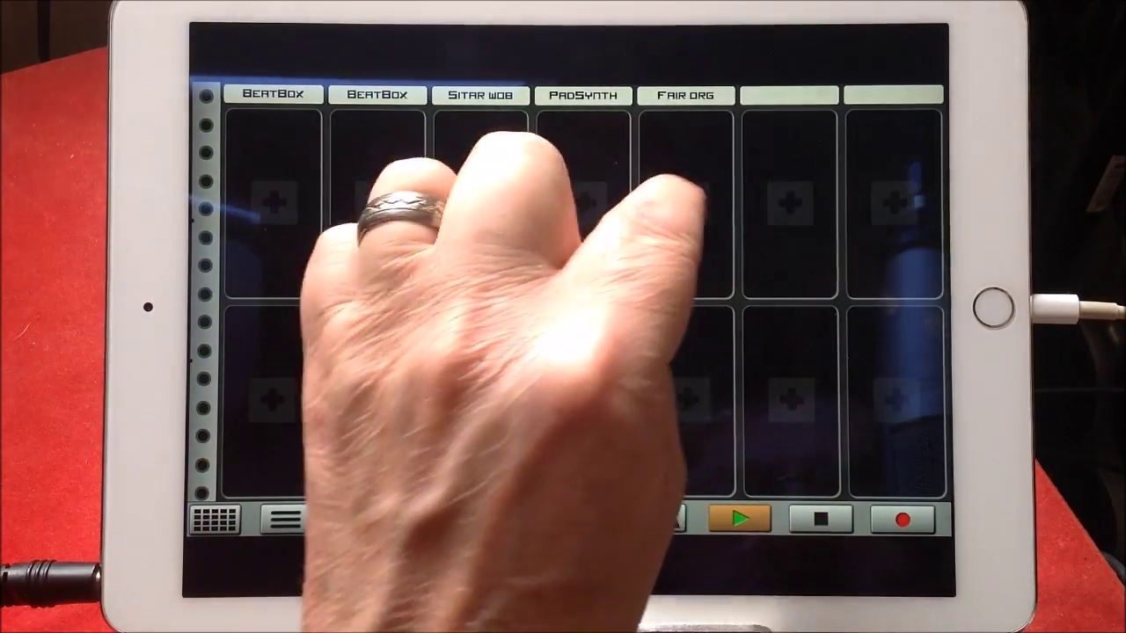
Try a Chorus insert on Fair Org and remove it again
click(583, 203)
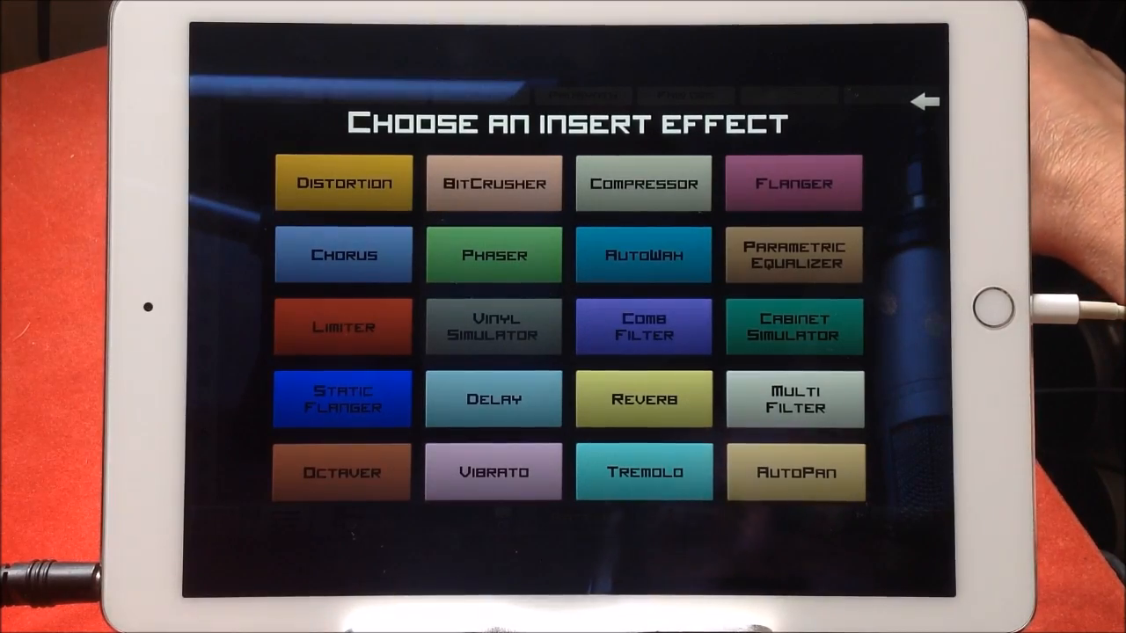
click(343, 255)
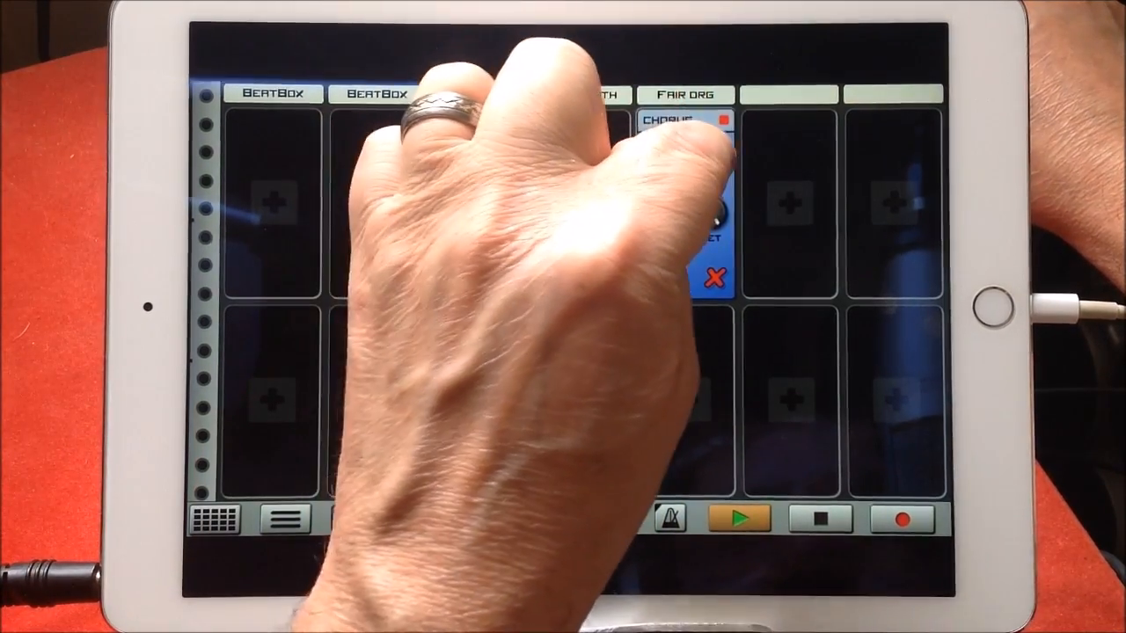
click(715, 278)
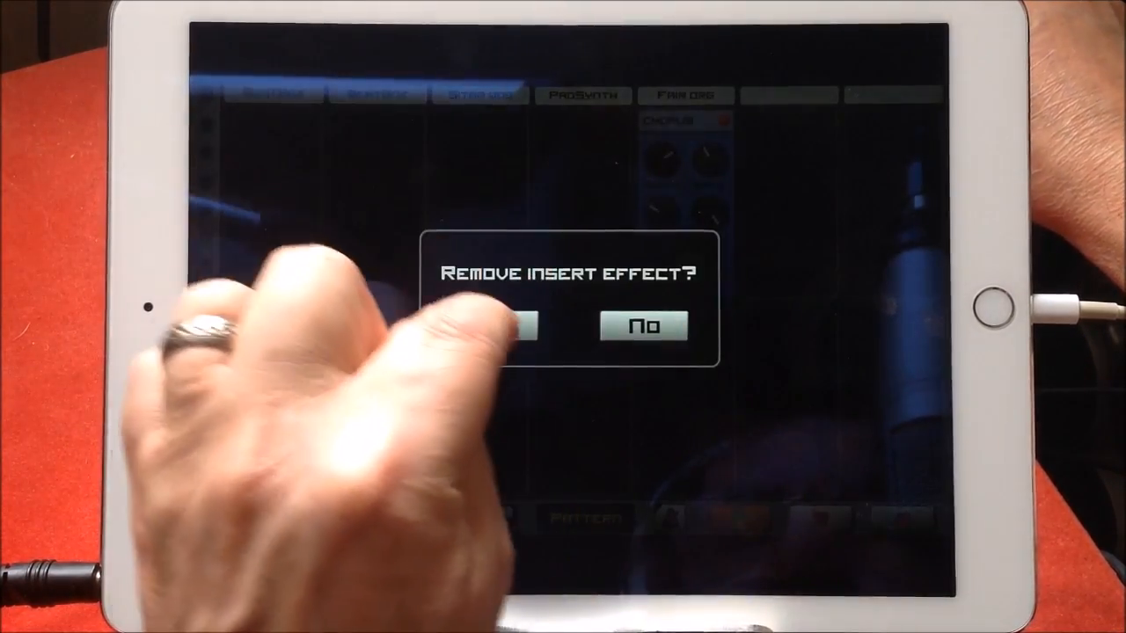
click(503, 326)
Try a Vinyl Simulator insert on Fair Org and remove it again
click(687, 205)
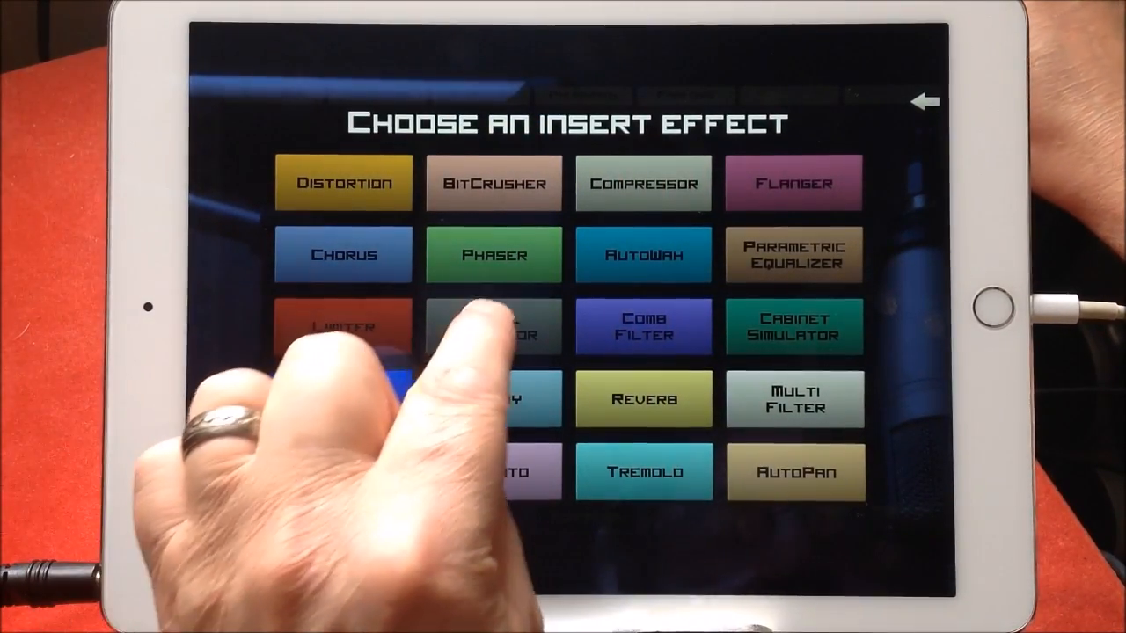
click(494, 327)
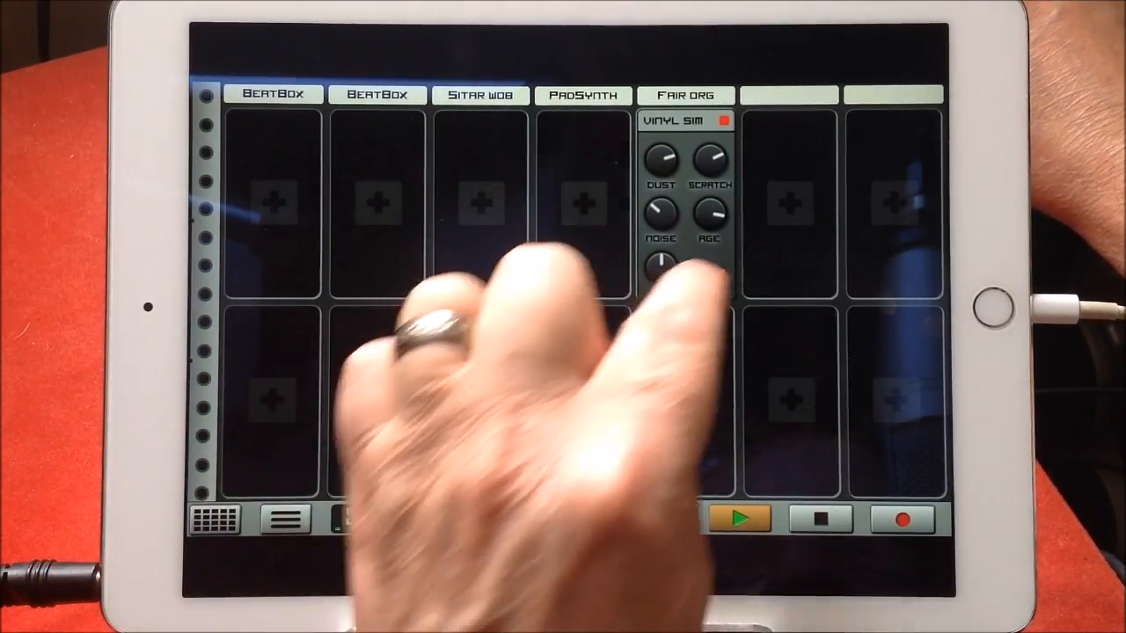
click(715, 278)
click(503, 326)
Try an AutoWah insert on Fair Org and remove it, leaving the channel with no effects
click(686, 203)
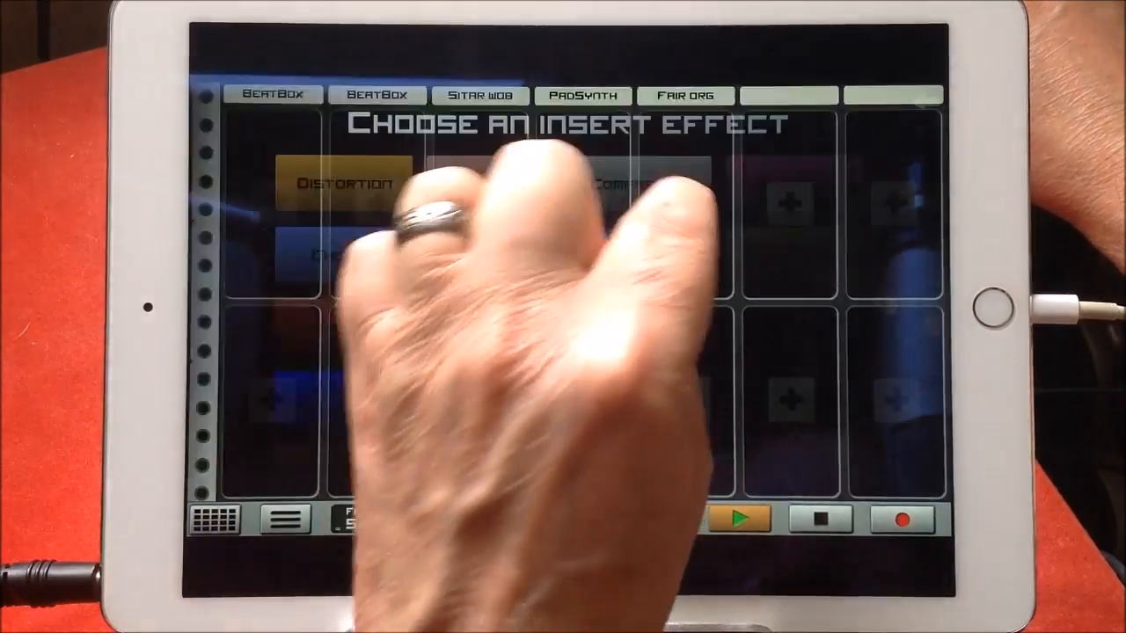
click(610, 252)
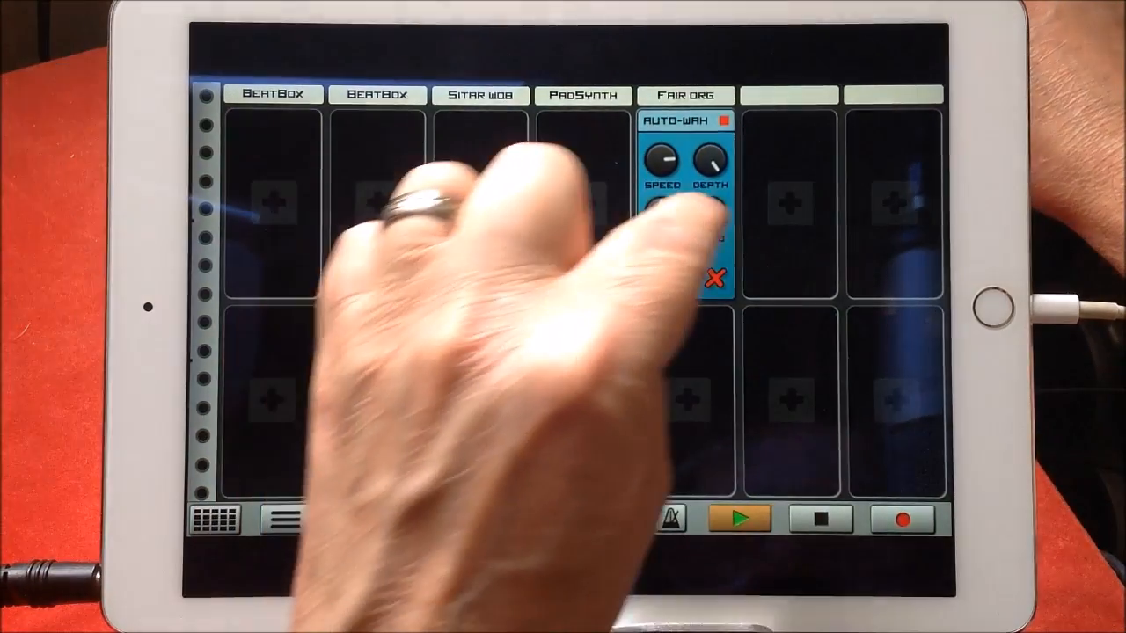
click(723, 121)
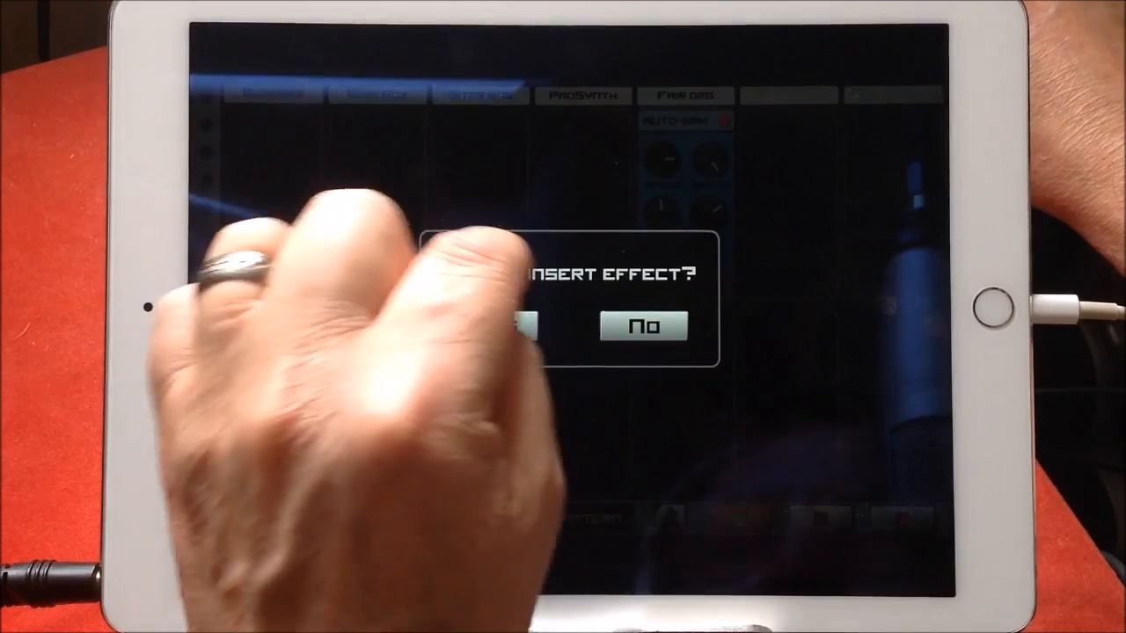
click(519, 325)
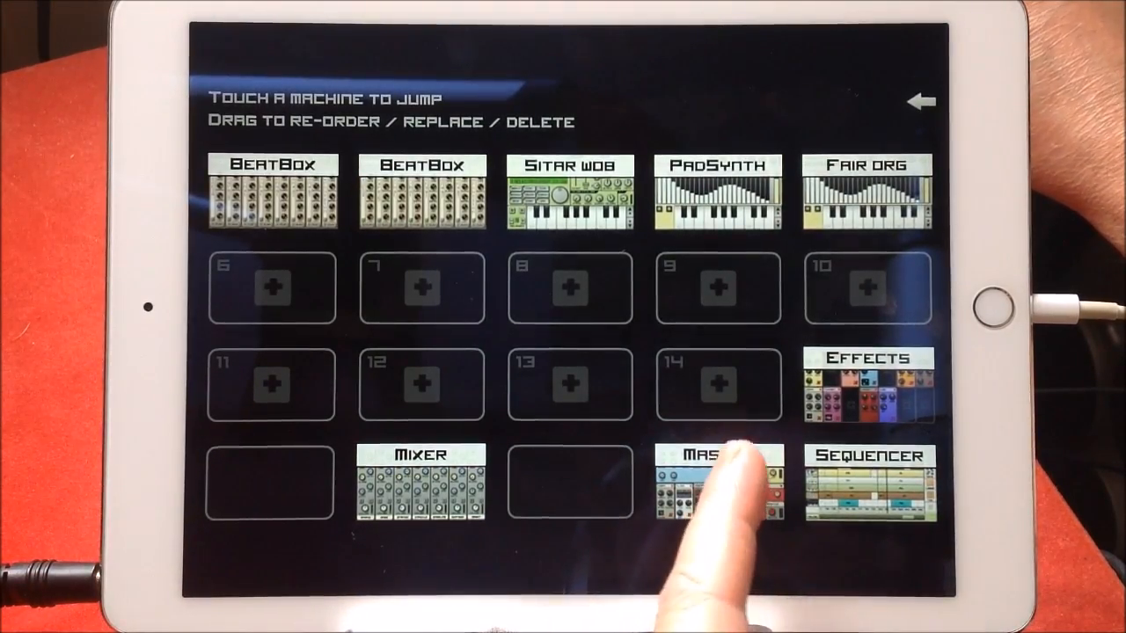
Look over the master effects rack, glancing at the mixer strips, and stop playback
click(719, 482)
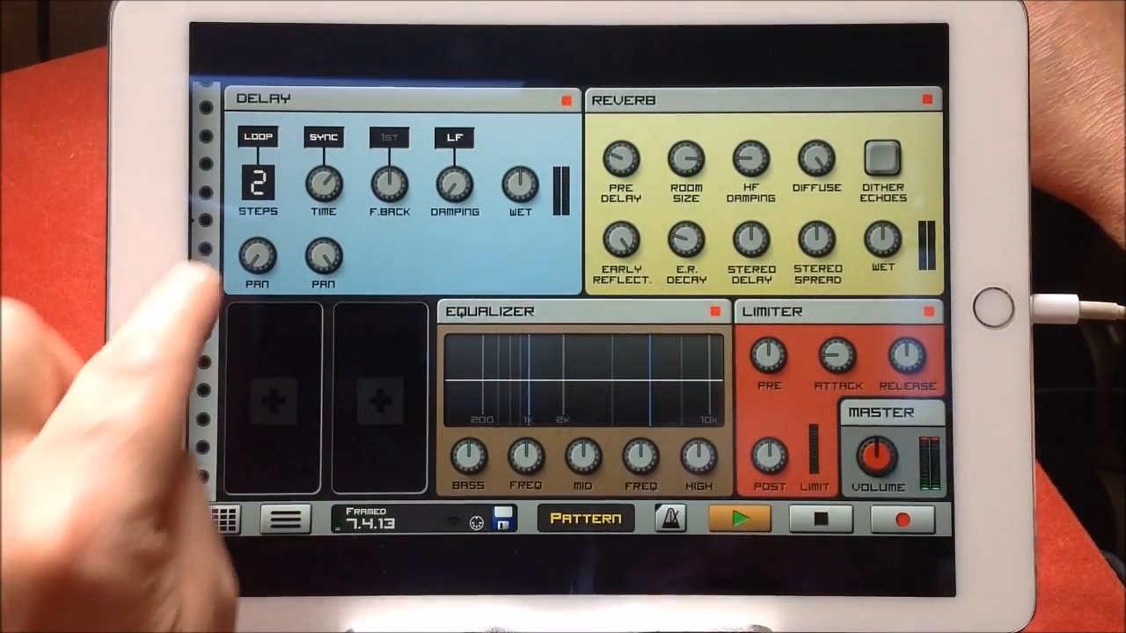
scroll(563, 317, up, 5)
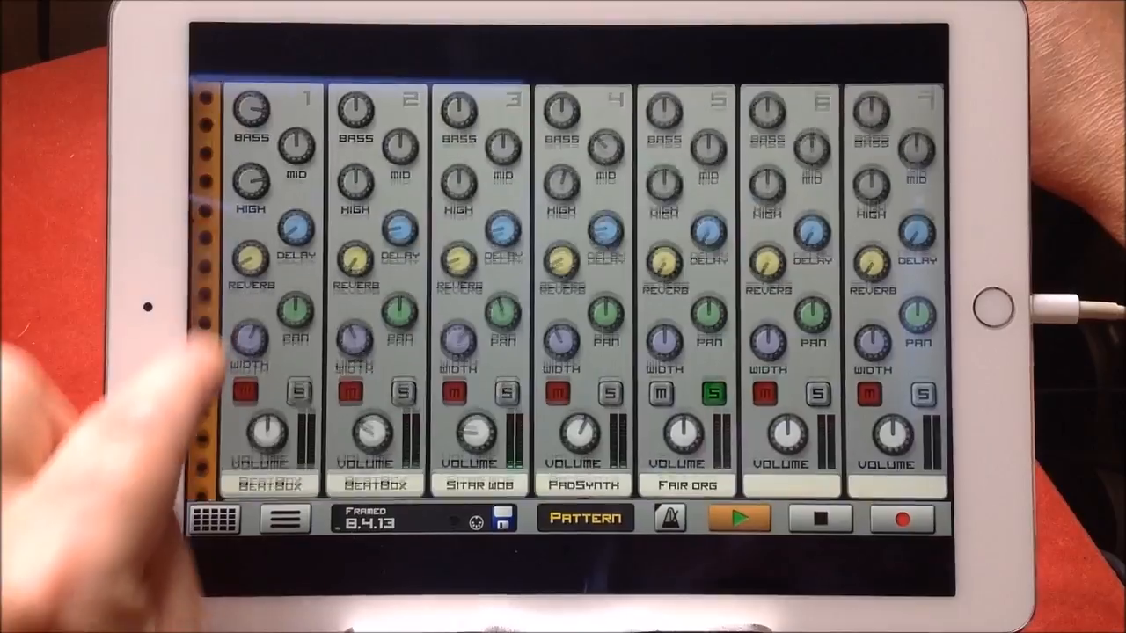
scroll(563, 316, down, 5)
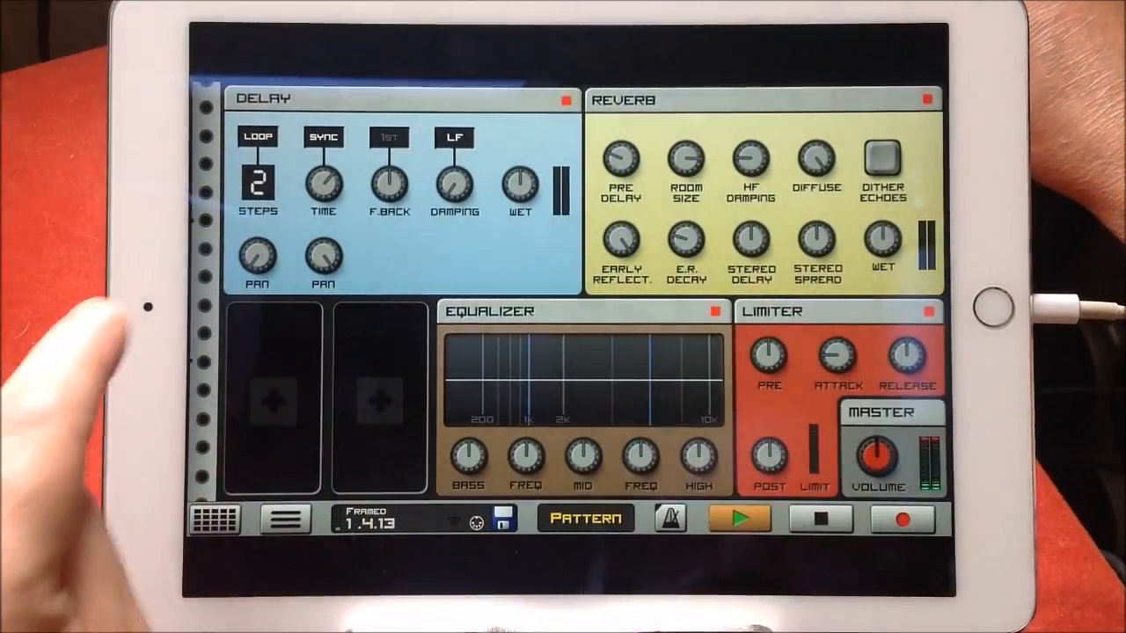
scroll(563, 317, up, 5)
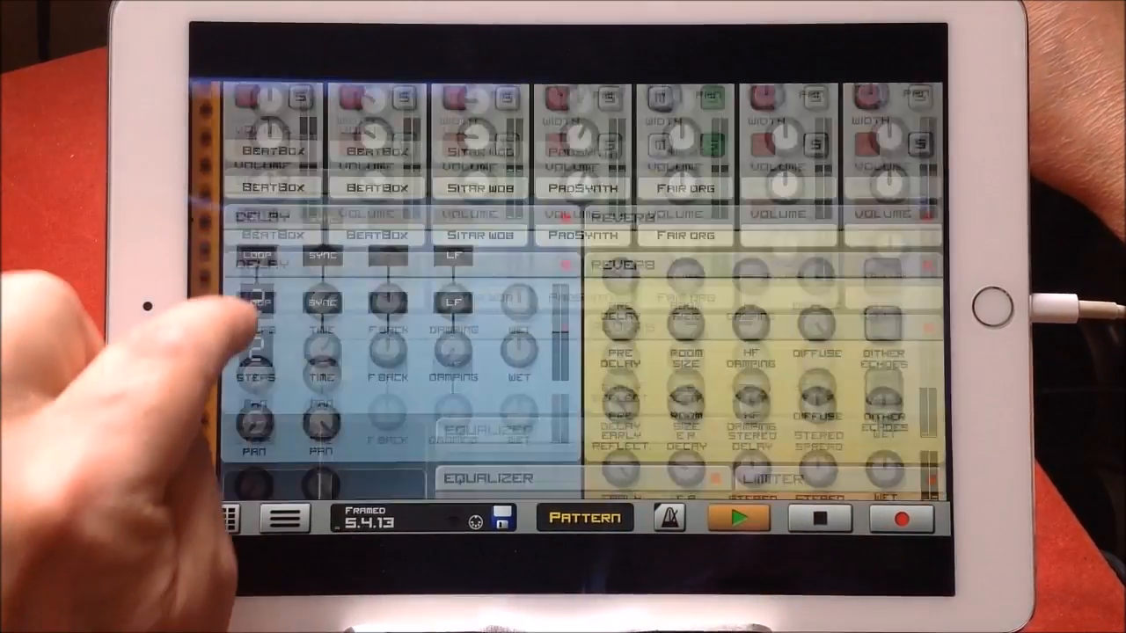
scroll(563, 316, down, 5)
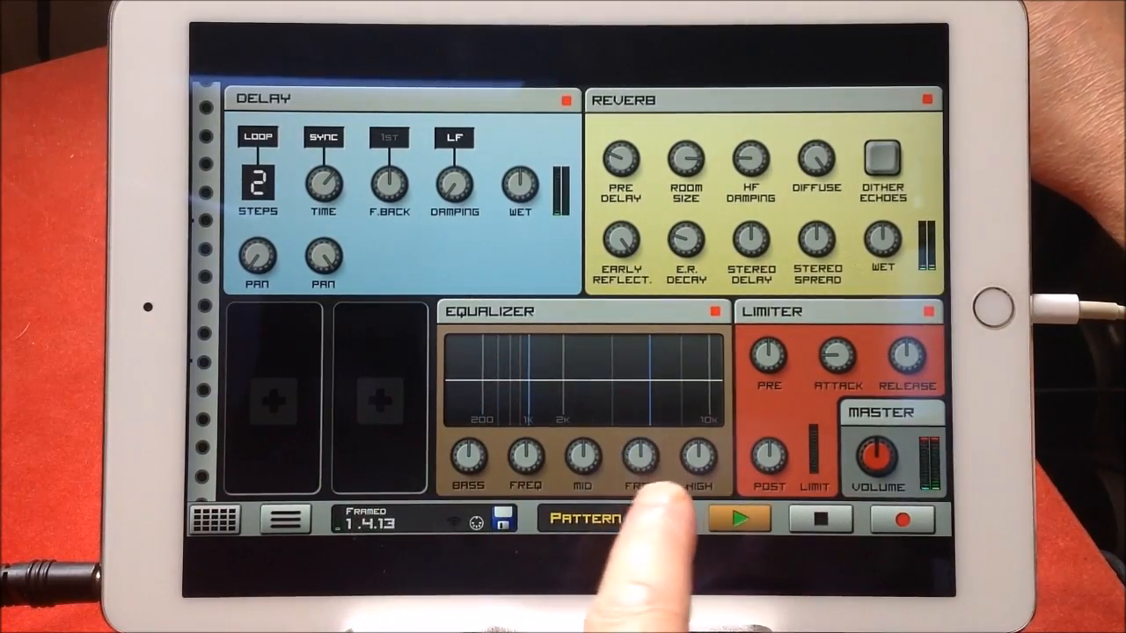
click(285, 519)
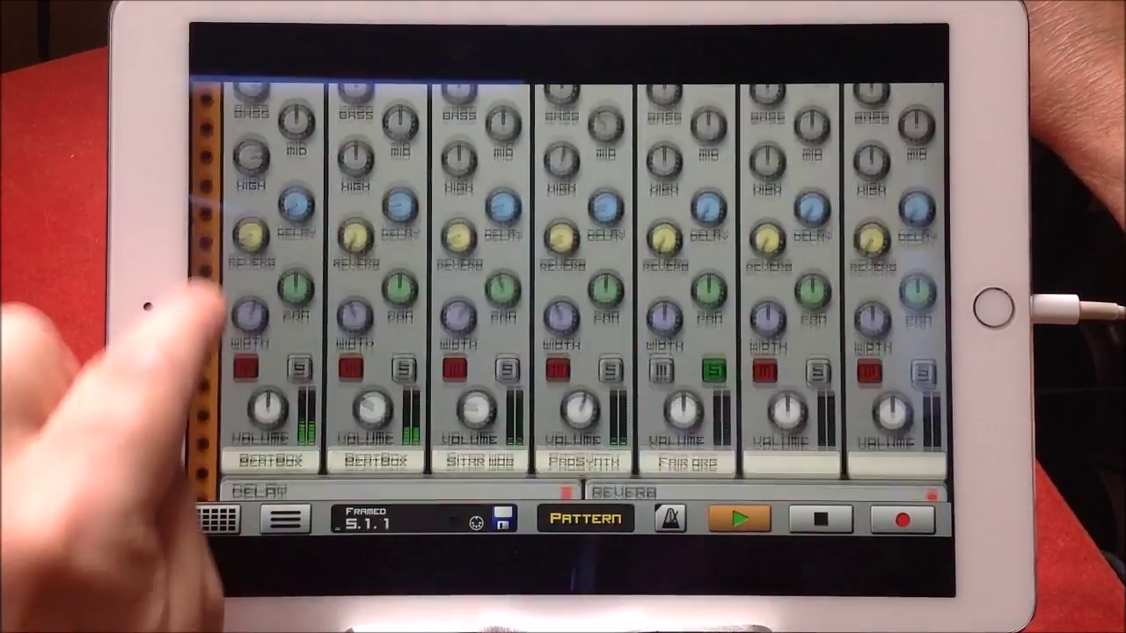
drag(264, 439, 264, 176)
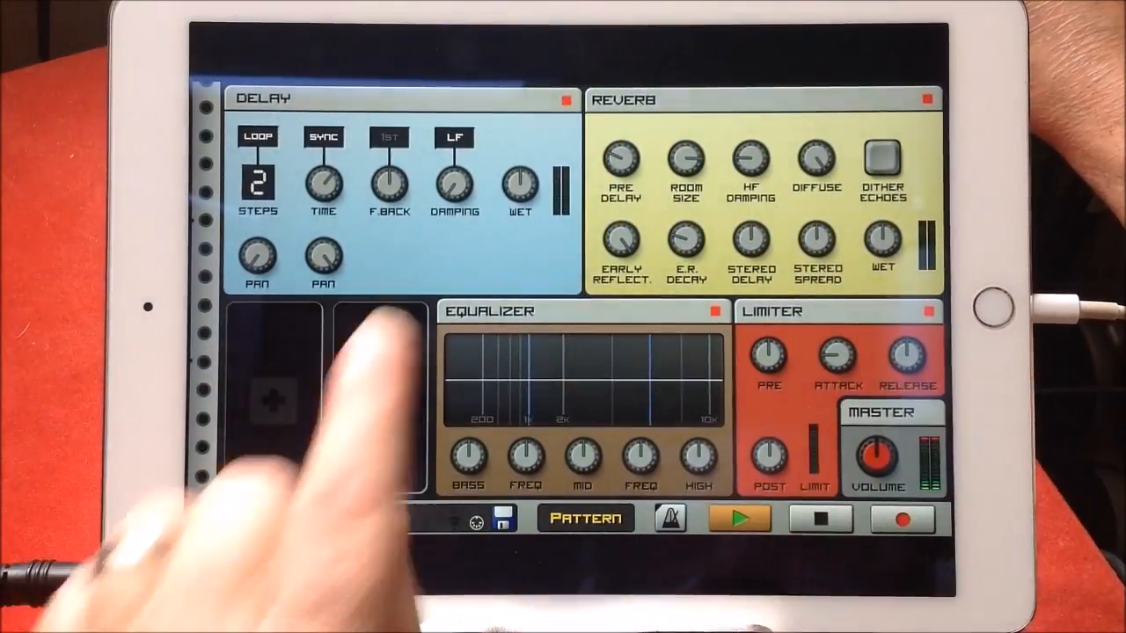
click(820, 519)
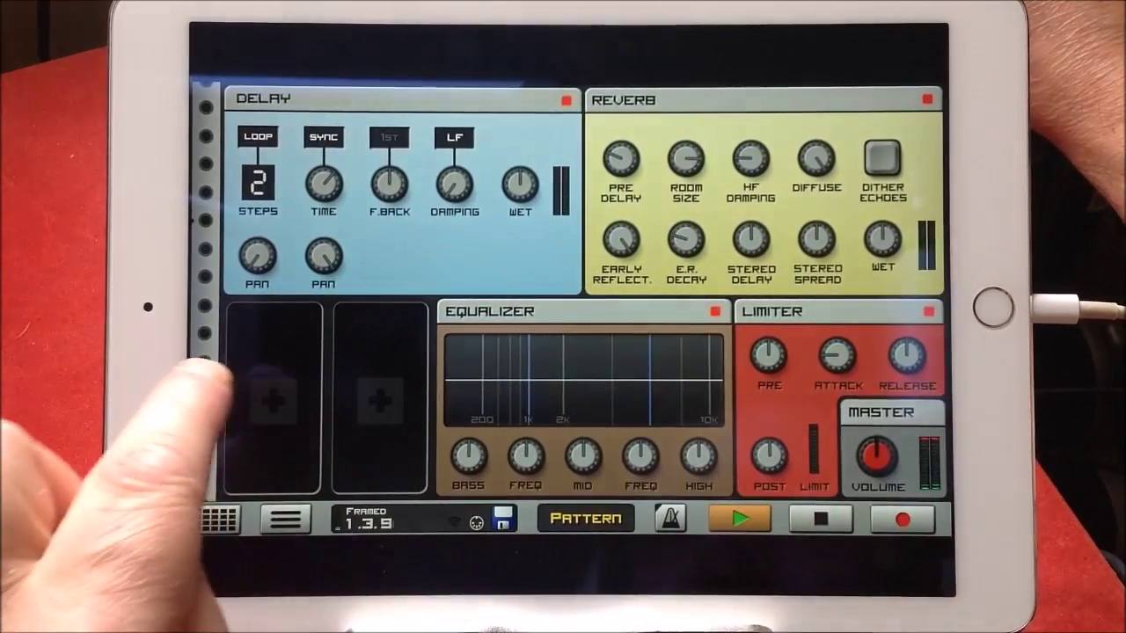
Browse the master insert-effect list without adding anything, then go to the mixer's seven channel strips
click(272, 400)
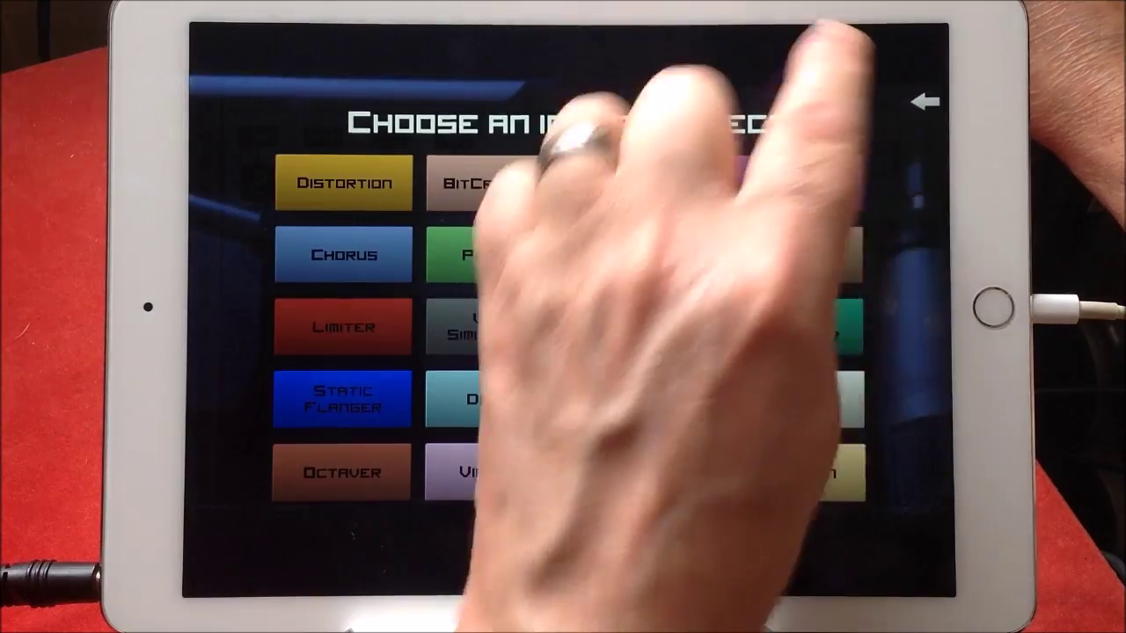
click(925, 103)
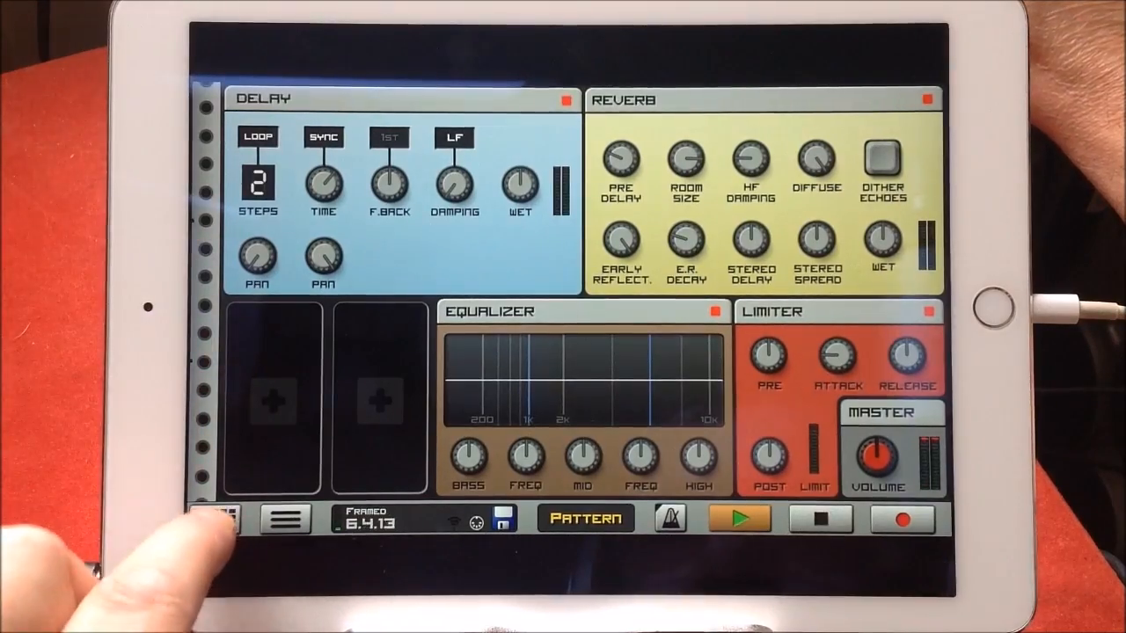
click(217, 519)
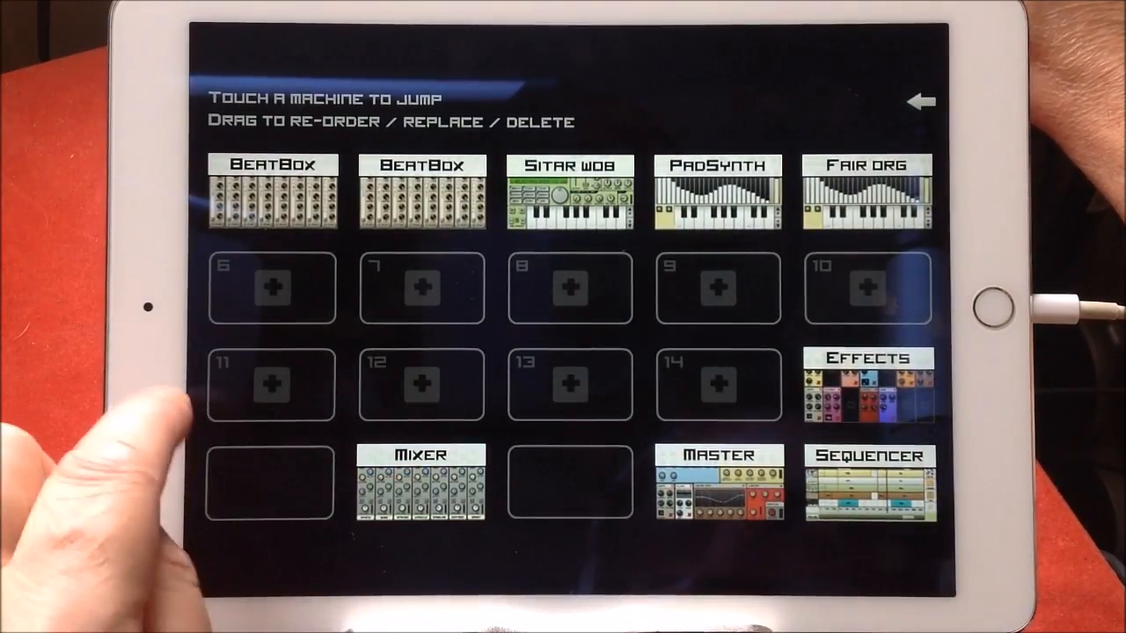
click(420, 482)
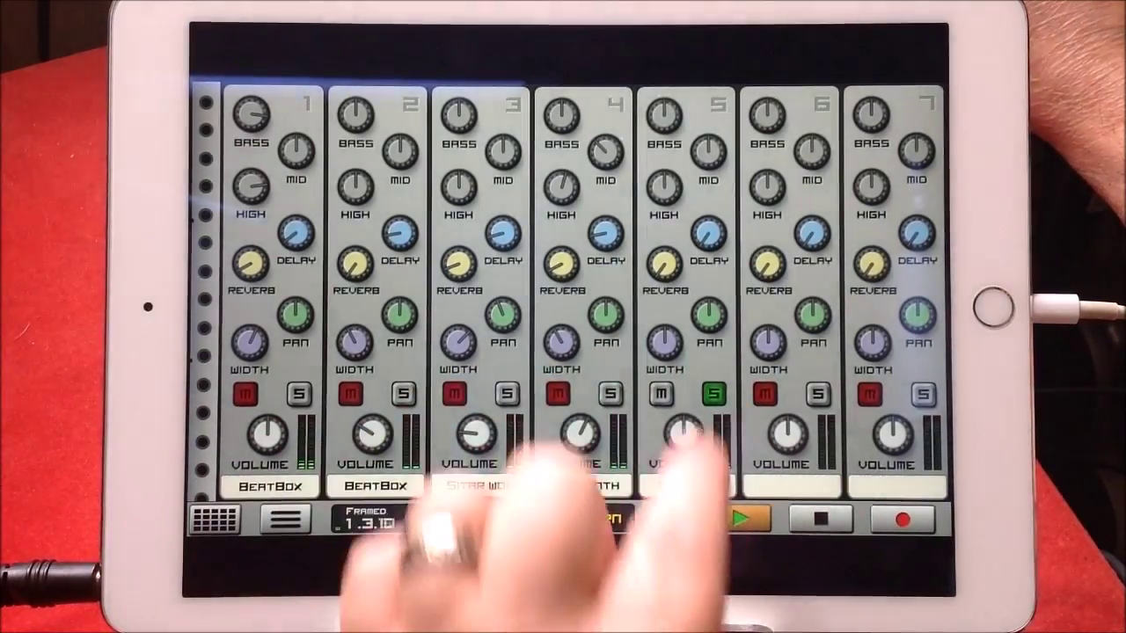
Release Fair Org's solo so all channels play, stop playback and return to the machine overview
click(713, 394)
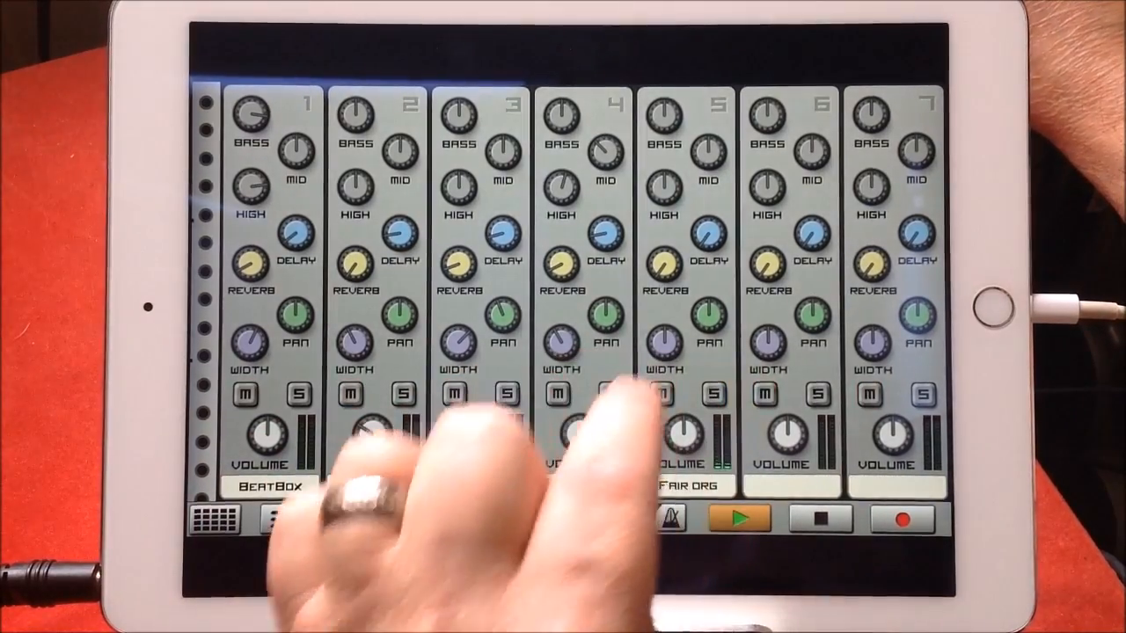
click(821, 519)
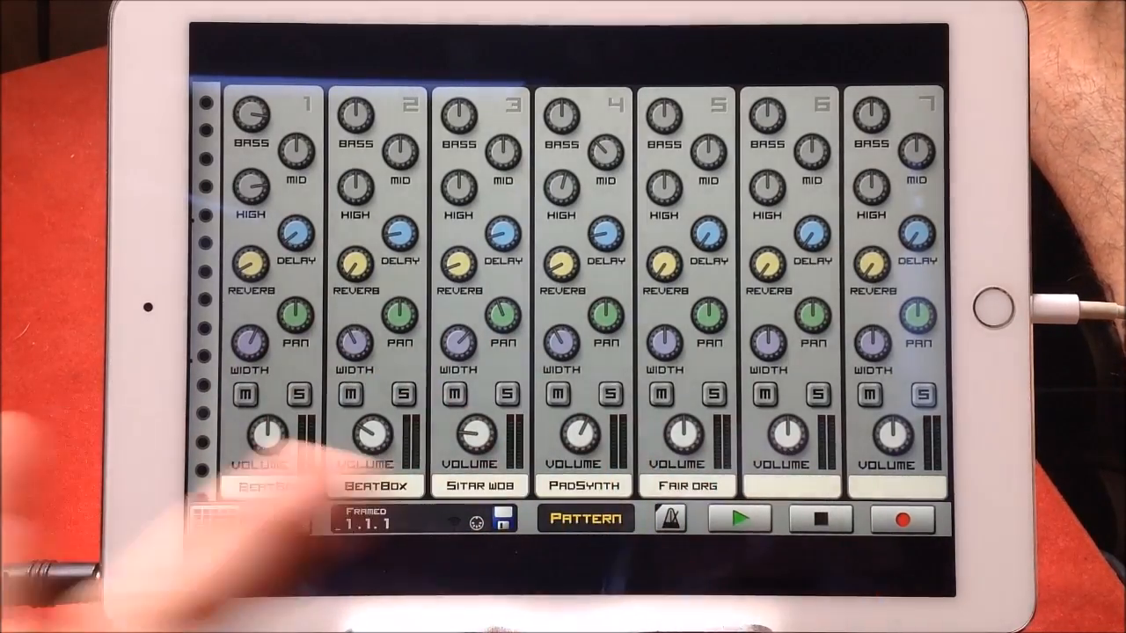
click(214, 519)
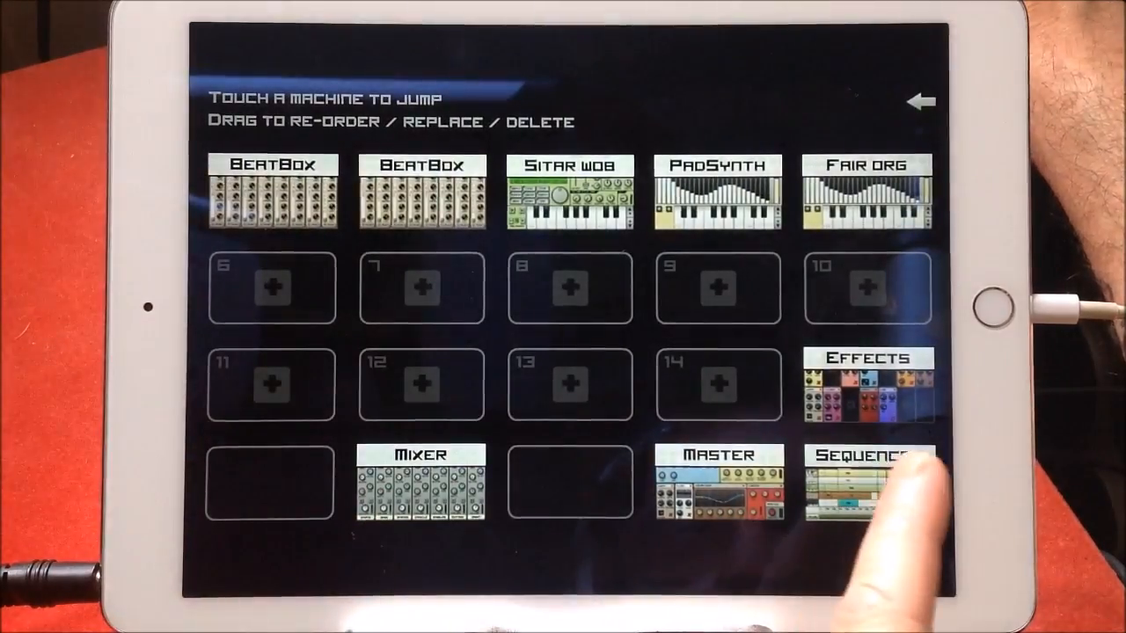
Enter the sequencer and toggle the PATTERN/SONG switch until it reads SONG
click(869, 483)
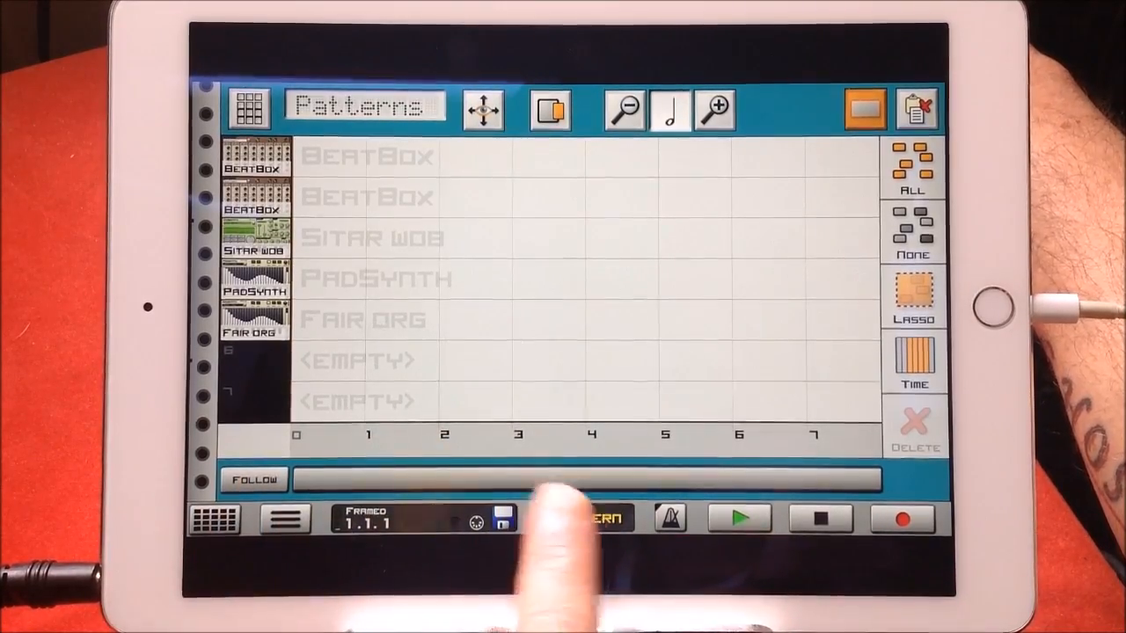
click(586, 519)
click(586, 519)
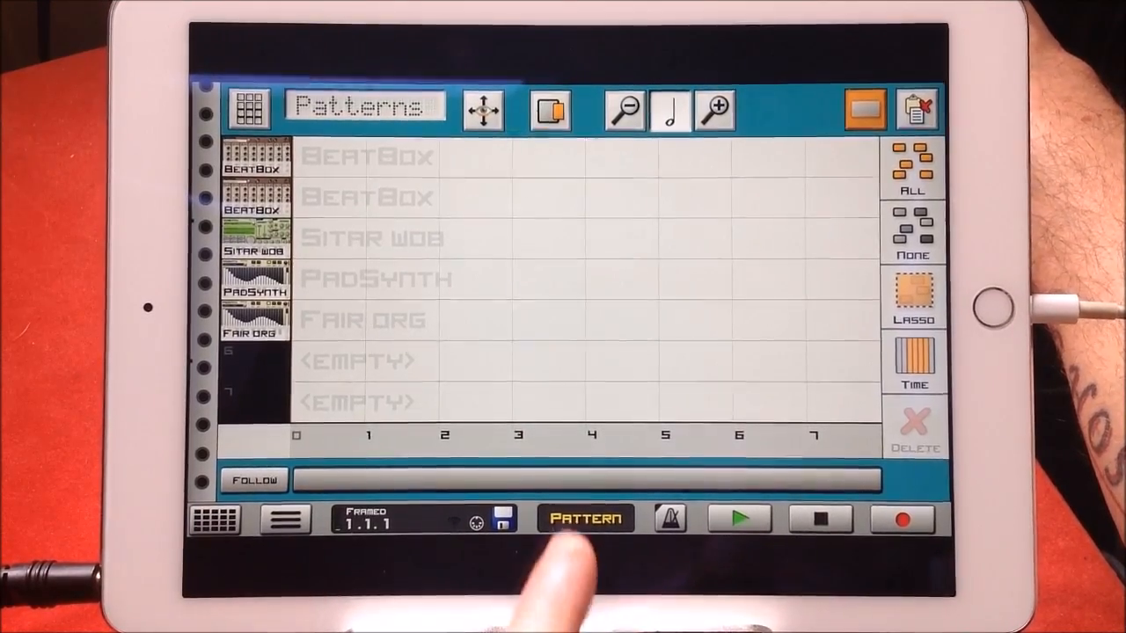
click(585, 518)
click(585, 518)
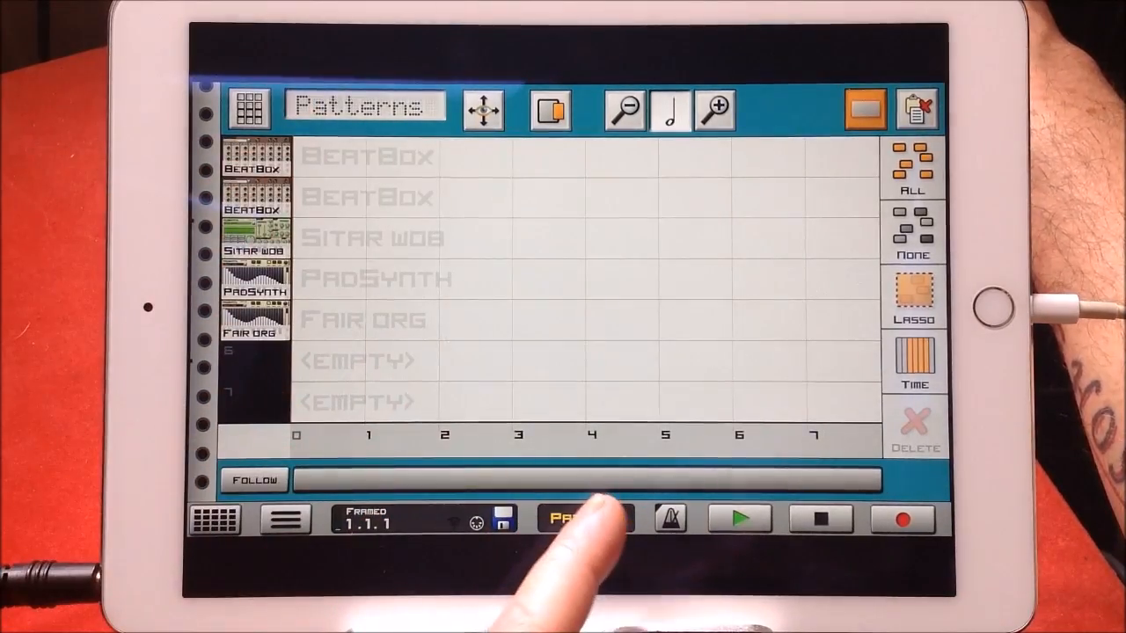
click(585, 518)
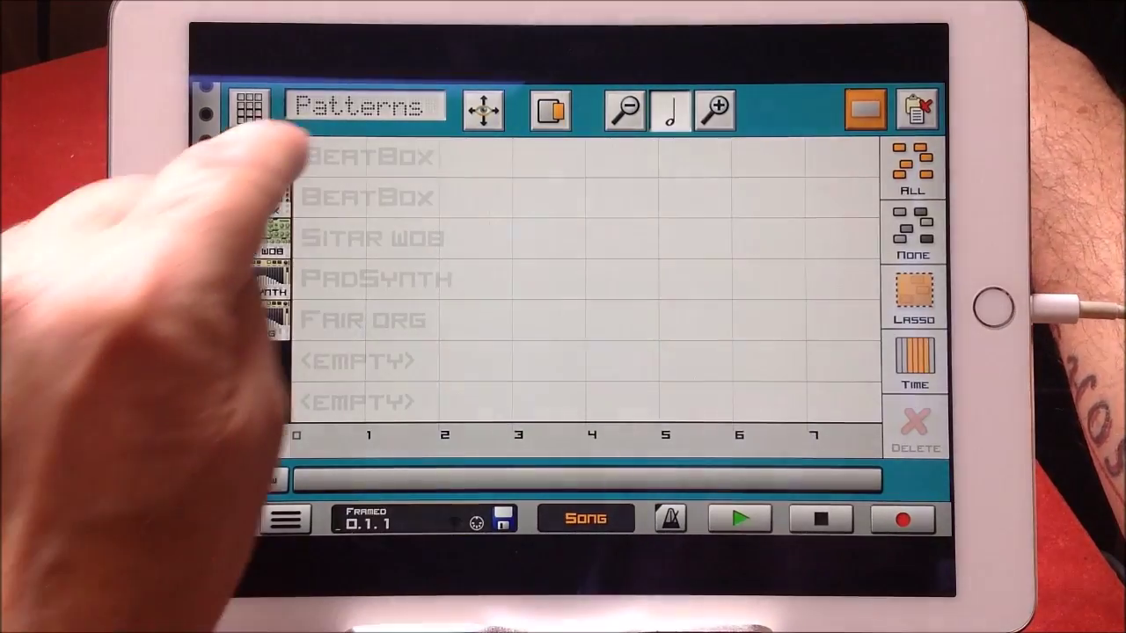
Place pattern A1 at the start of the top BeatBox track, add a second A1 and delete it again
click(329, 156)
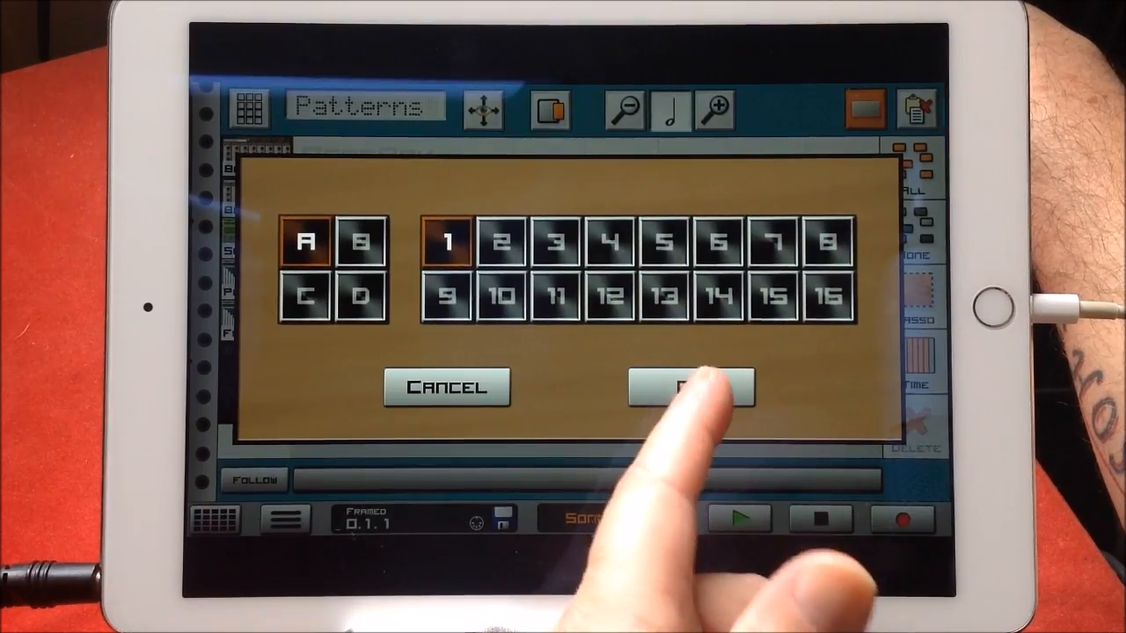
click(695, 387)
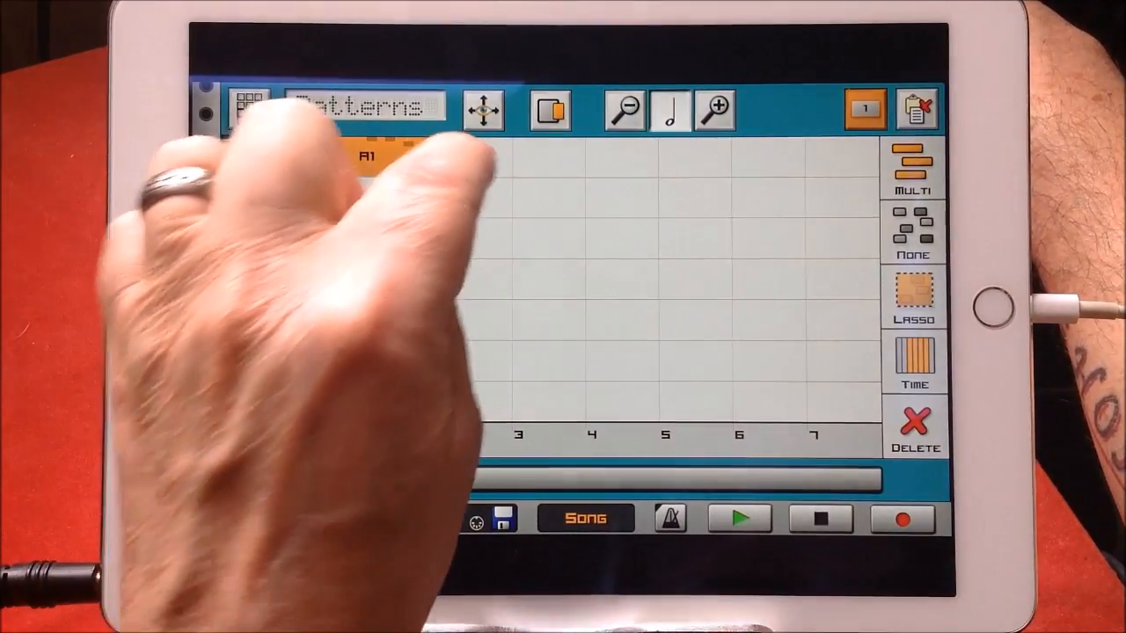
click(510, 158)
click(686, 387)
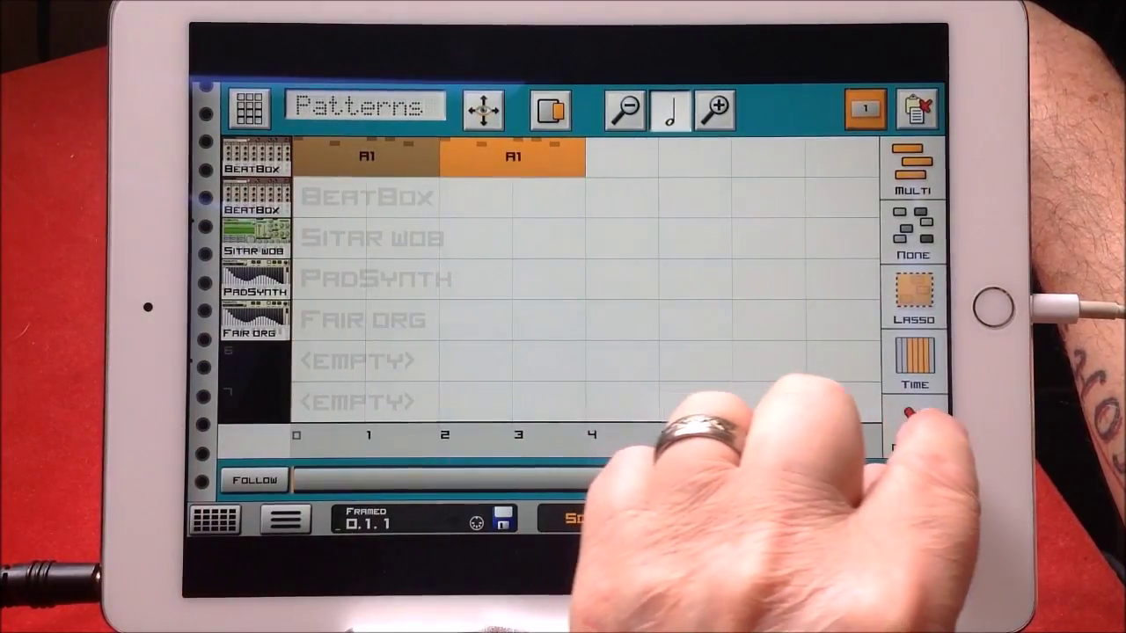
click(915, 429)
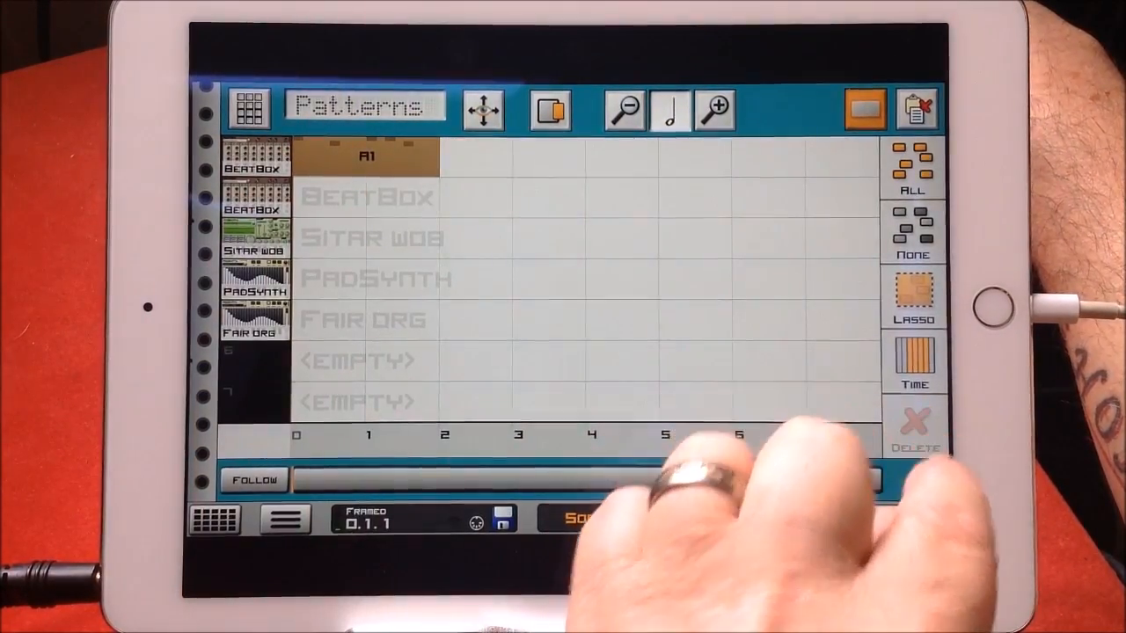
Stretch the first A1 block out to about seven bars, then shorten it back
click(367, 156)
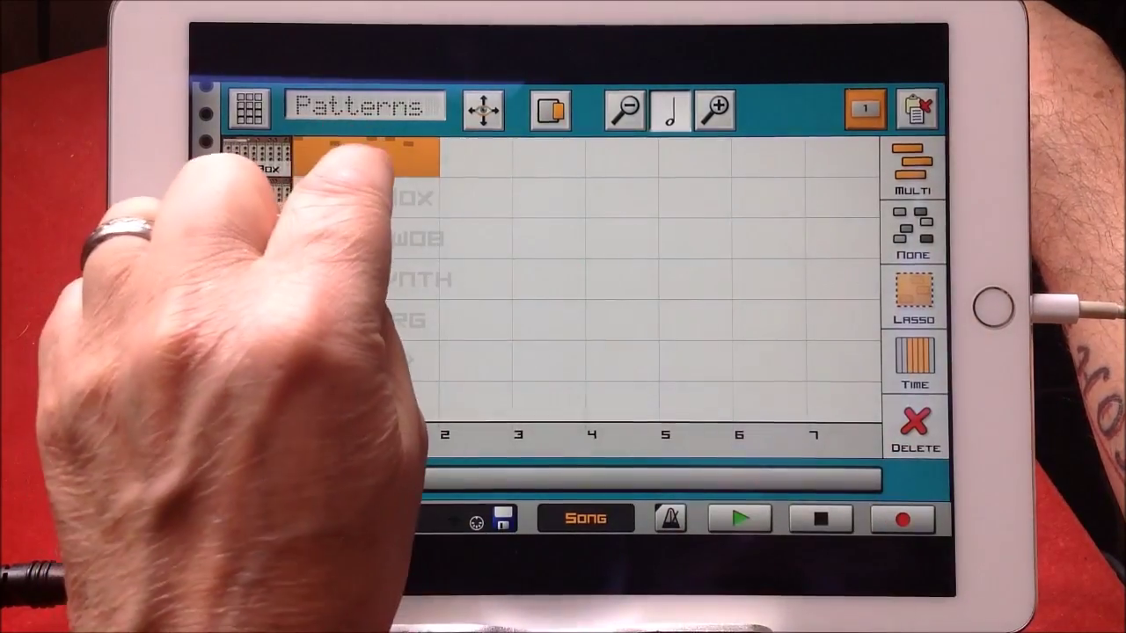
click(528, 263)
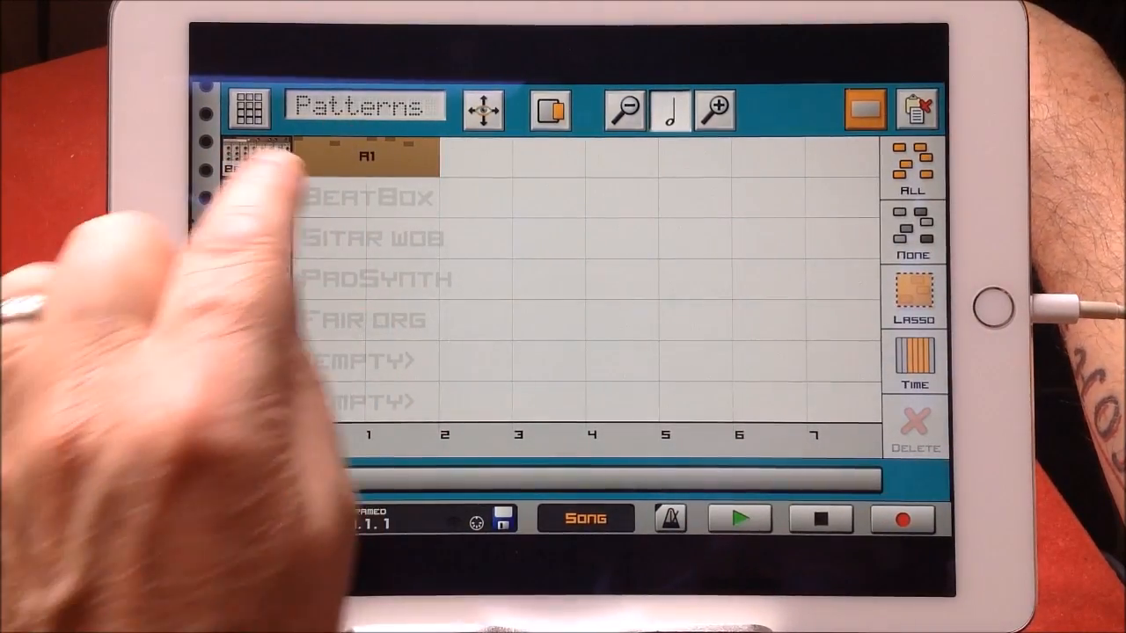
click(367, 157)
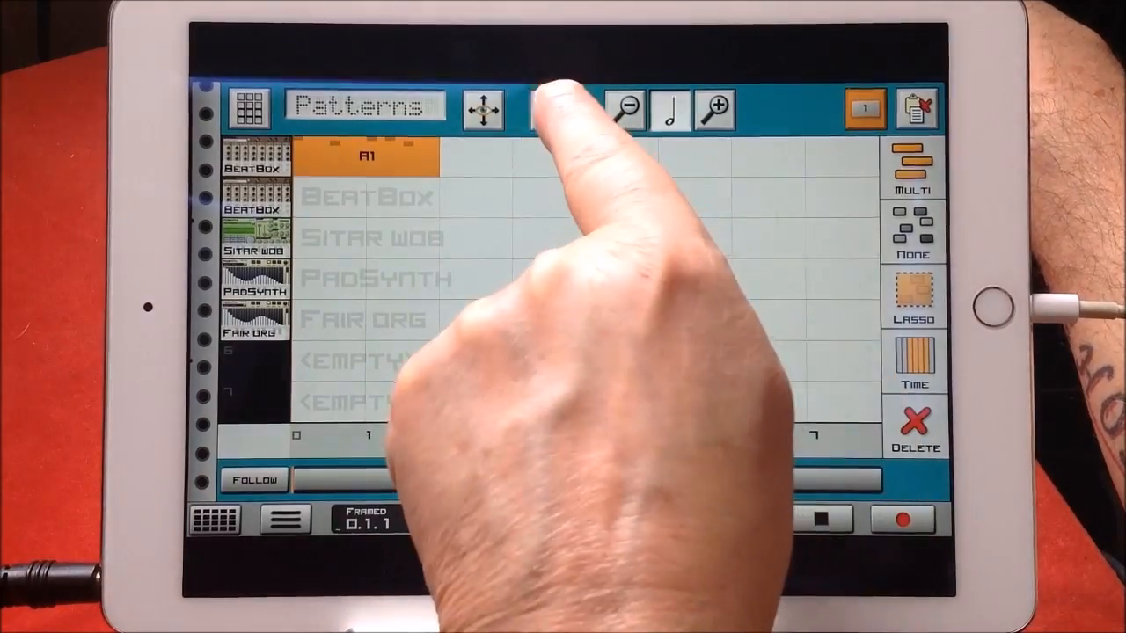
mouse_move(440, 158)
mouse_down()
mouse_move(814, 176)
mouse_move(871, 189)
mouse_move(431, 167)
mouse_move(602, 167)
mouse_up()
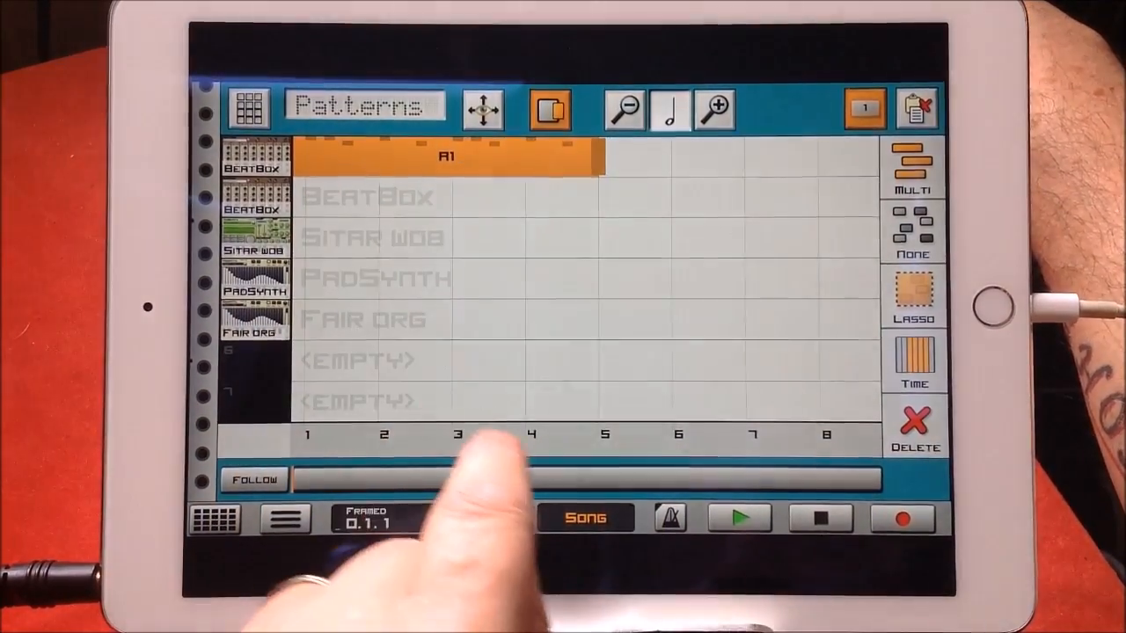
click(422, 480)
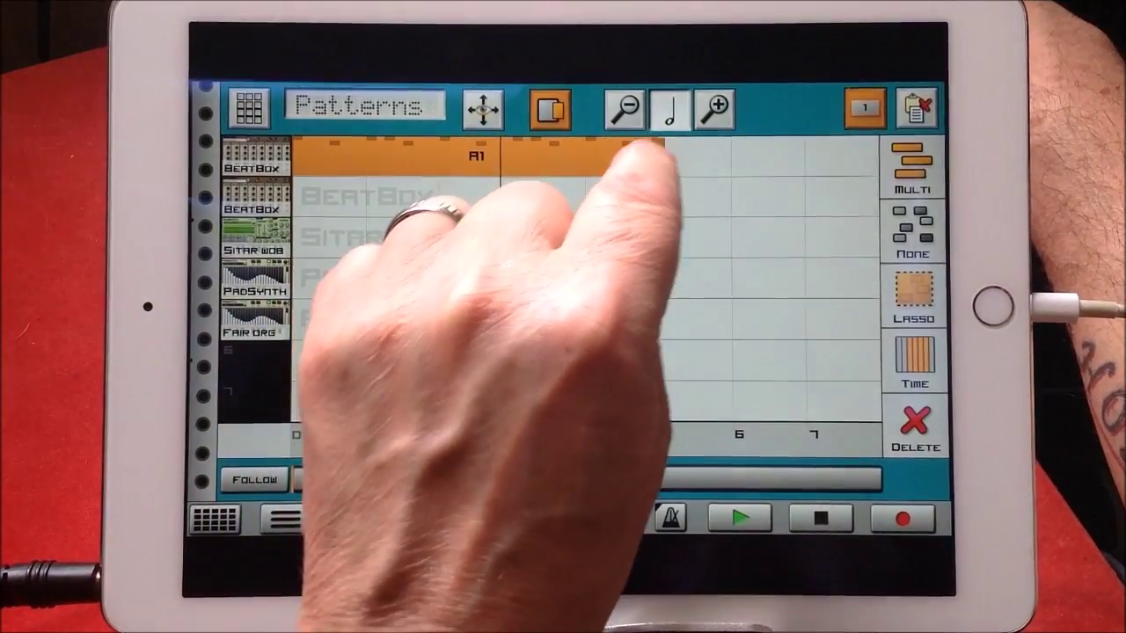
drag(659, 159, 514, 163)
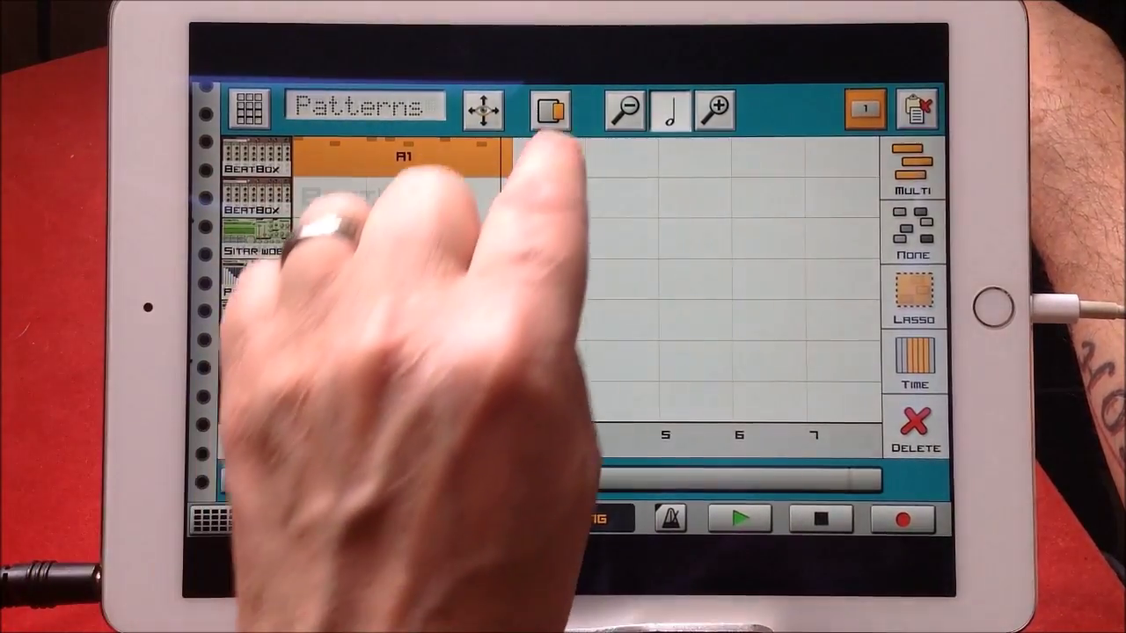
Place a second A1 block right after the first on the top BeatBox track
click(501, 159)
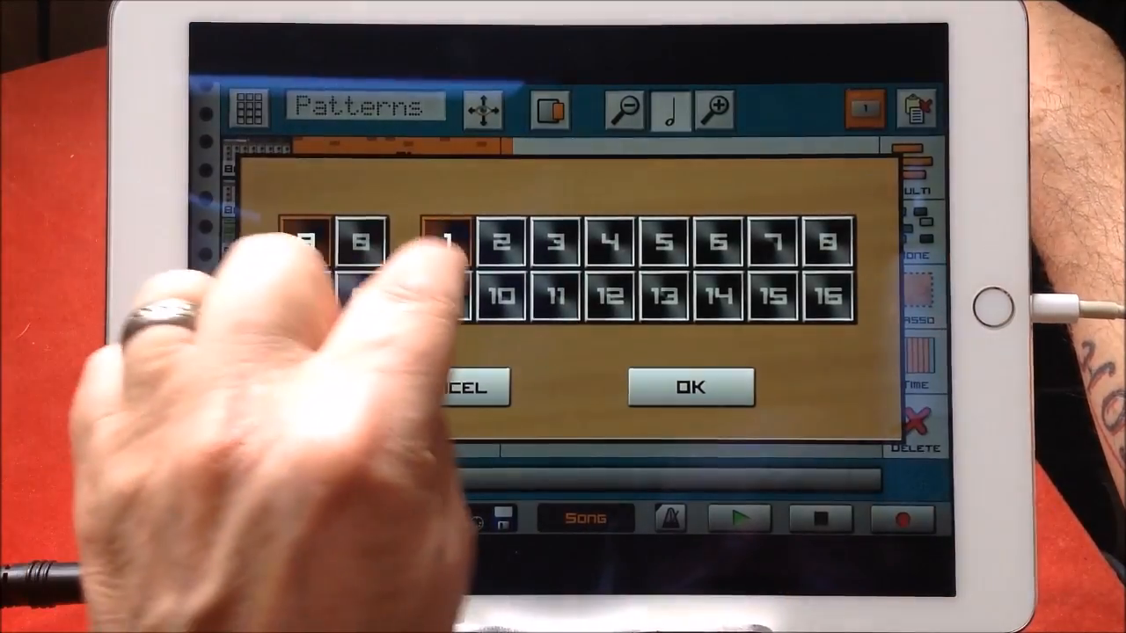
click(501, 242)
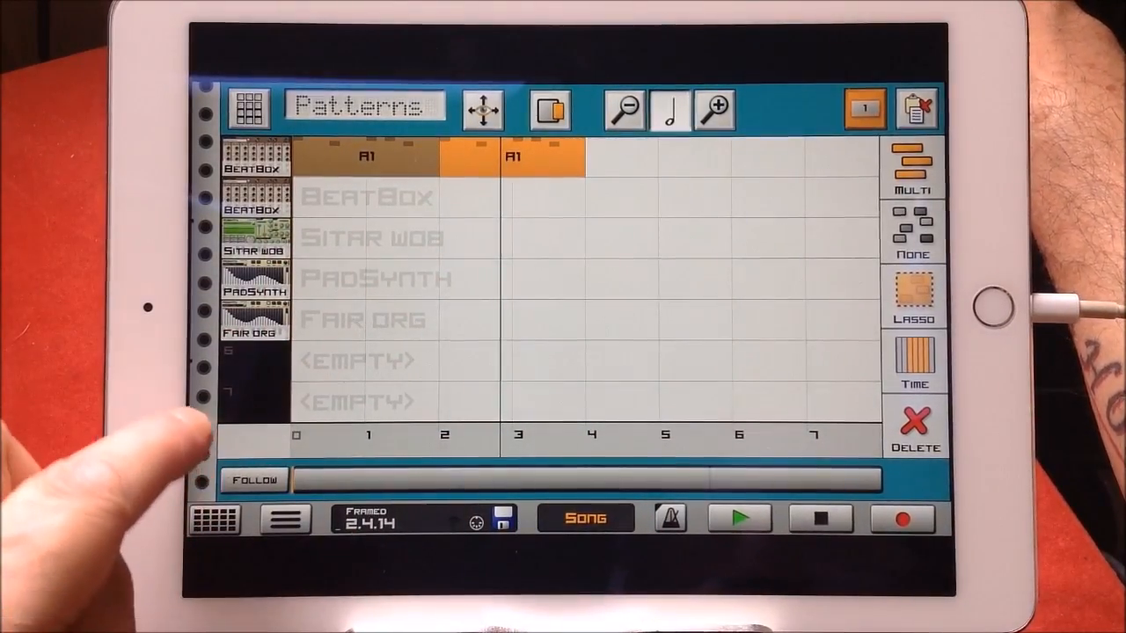
scroll(255, 282, down, 7)
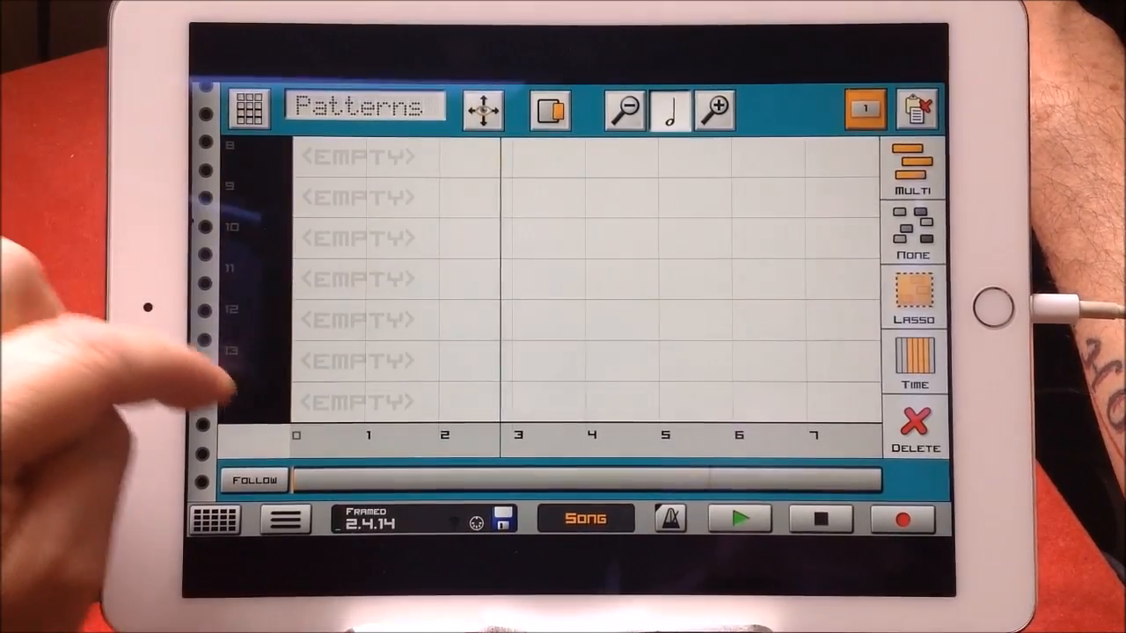
scroll(255, 282, up, 6)
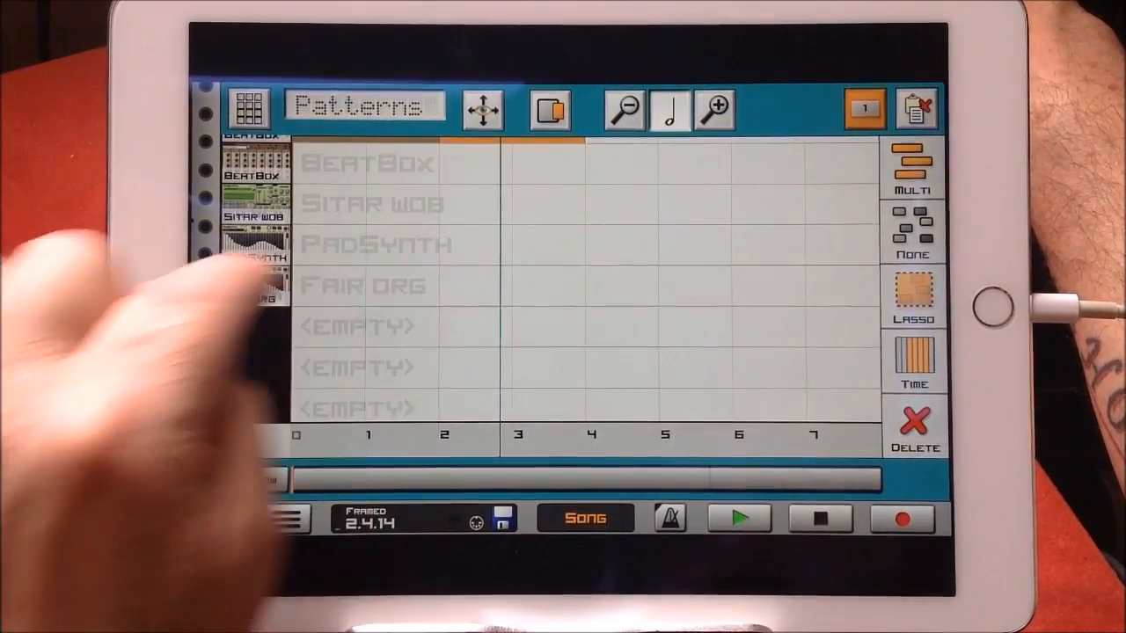
scroll(255, 264, up, 1)
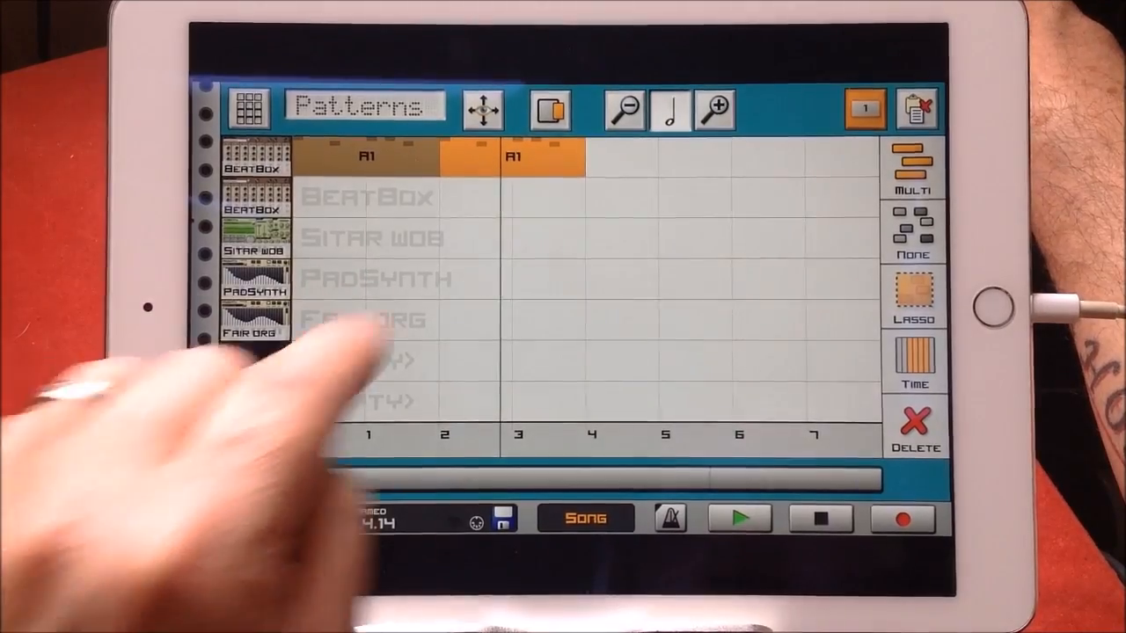
Add two more A1 blocks to the top BeatBox track so it runs through bar 8
click(369, 264)
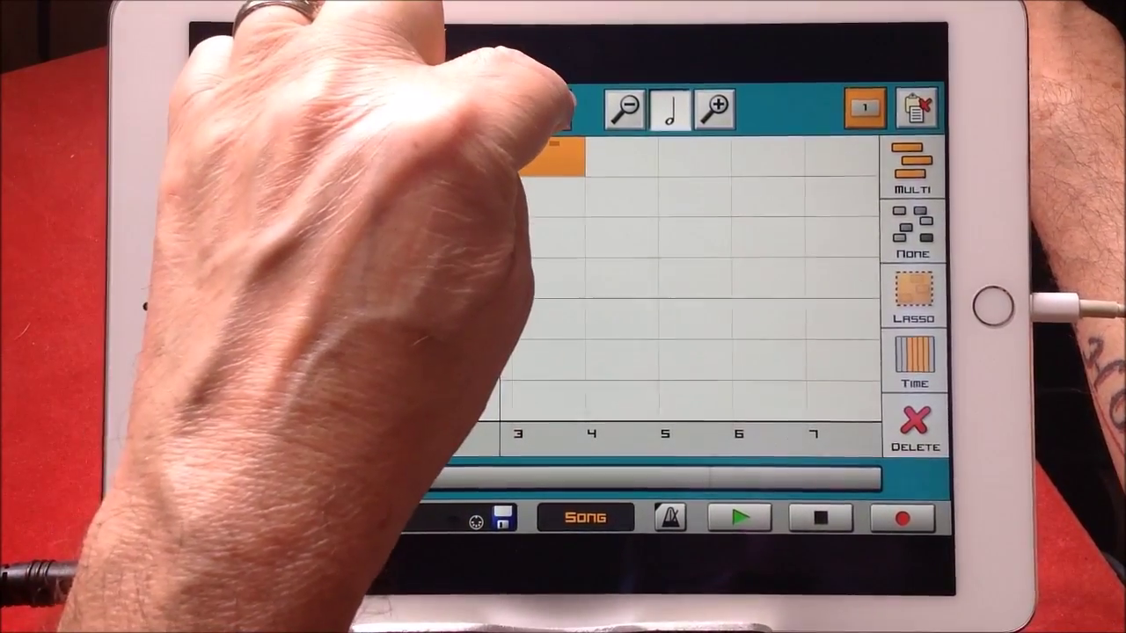
mouse_move(545, 158)
mouse_down()
mouse_move(690, 158)
mouse_move(545, 158)
mouse_up()
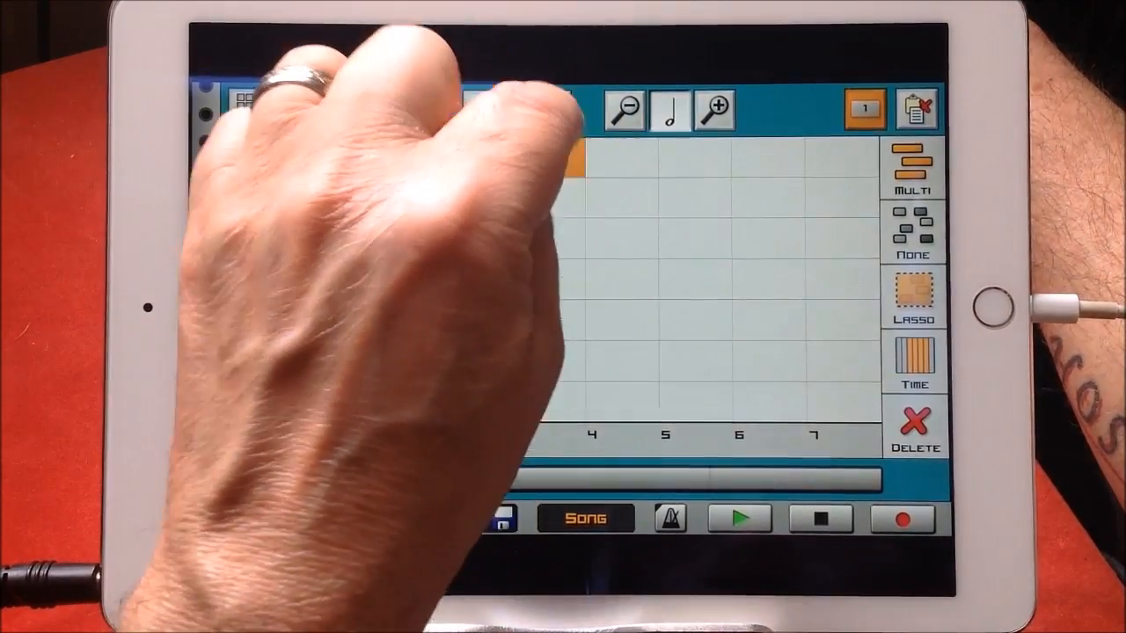
double_click(528, 156)
click(690, 387)
drag(528, 157, 651, 156)
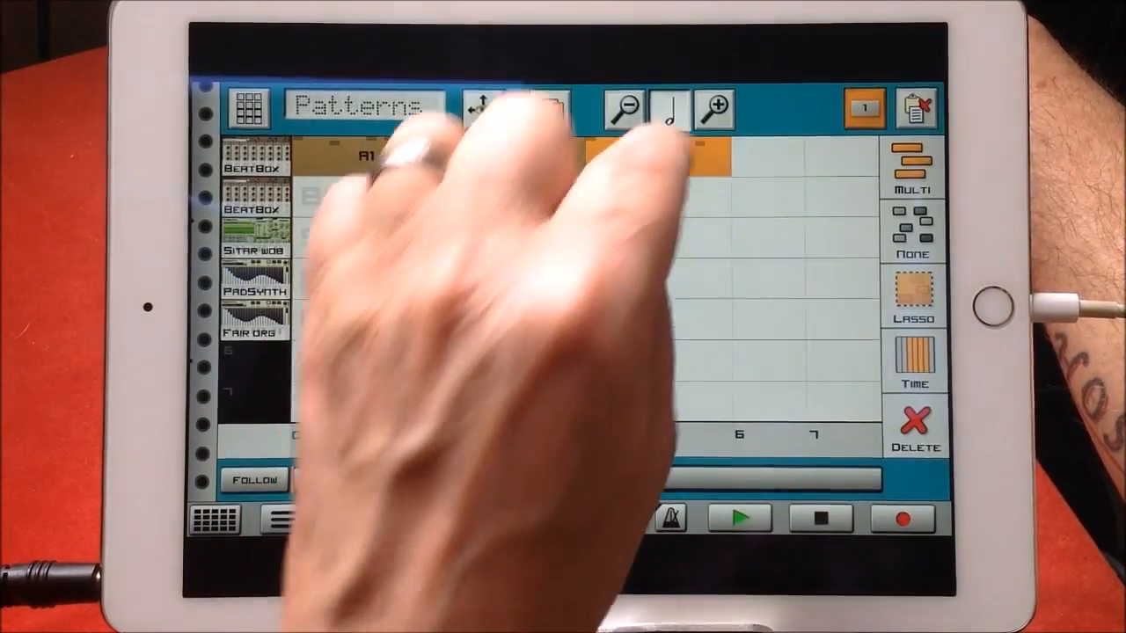
double_click(651, 157)
click(703, 387)
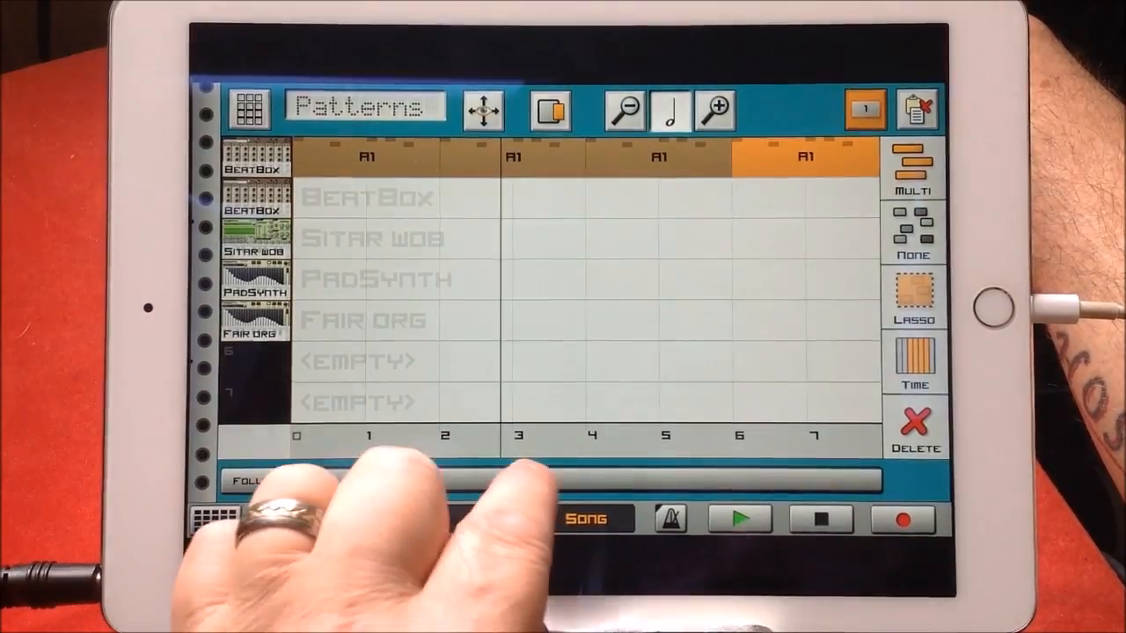
drag(650, 482, 519, 481)
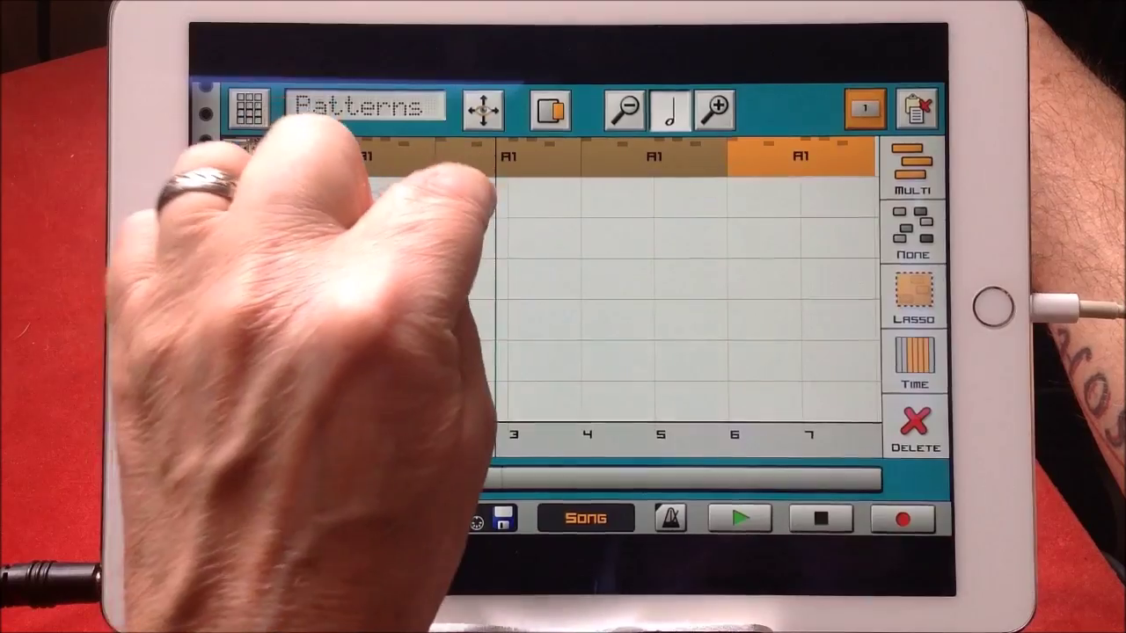
click(493, 198)
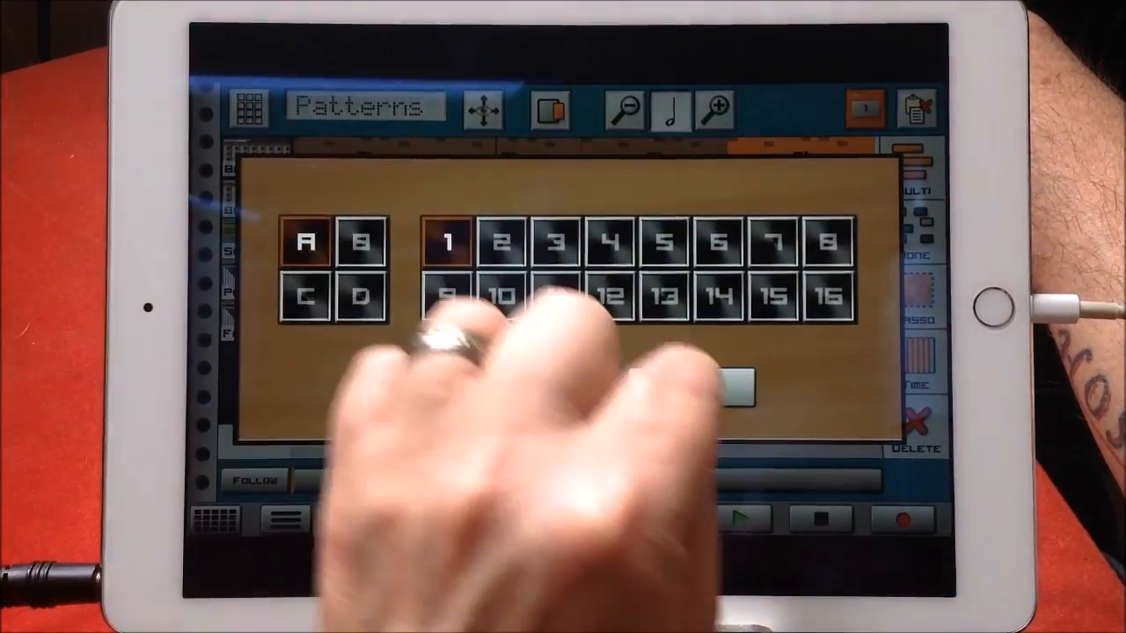
Fill the second BeatBox track with A1 blocks at bars 2, 4 and 6
click(694, 387)
click(563, 198)
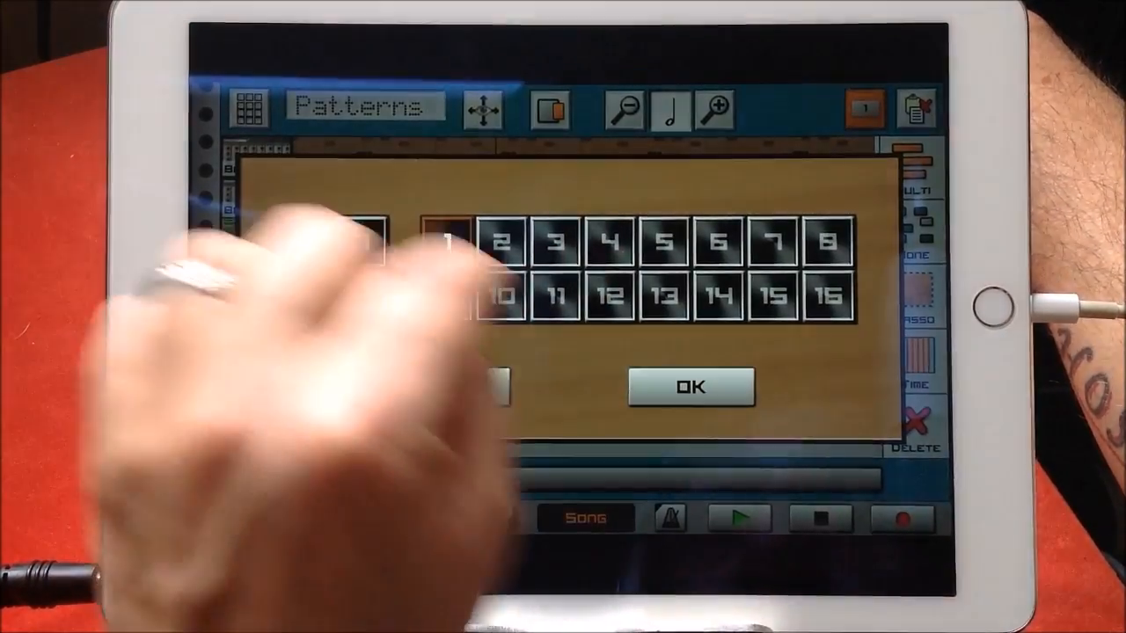
click(687, 384)
click(792, 198)
click(686, 385)
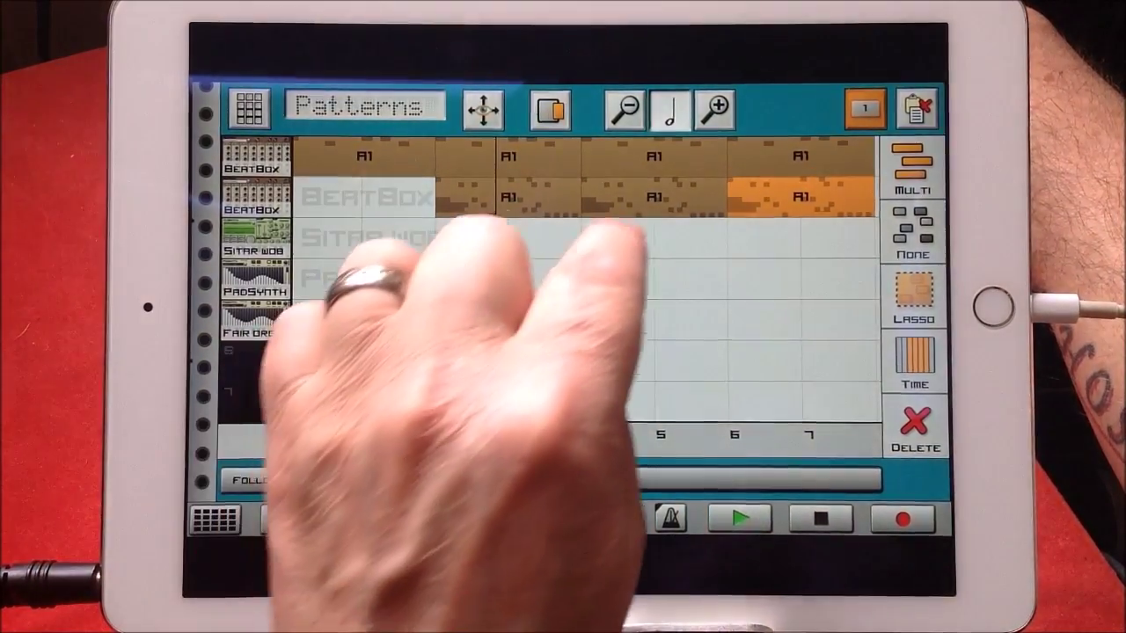
Give the Sitar Wob track an A1 block stretched from bar 4 to bar 8
click(395, 238)
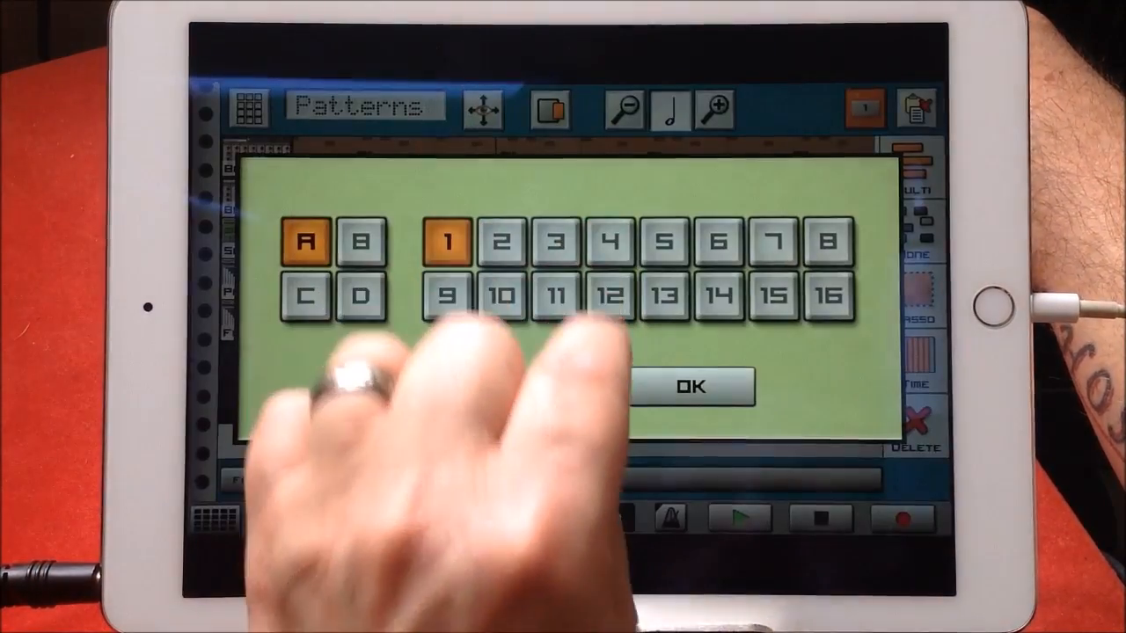
click(690, 387)
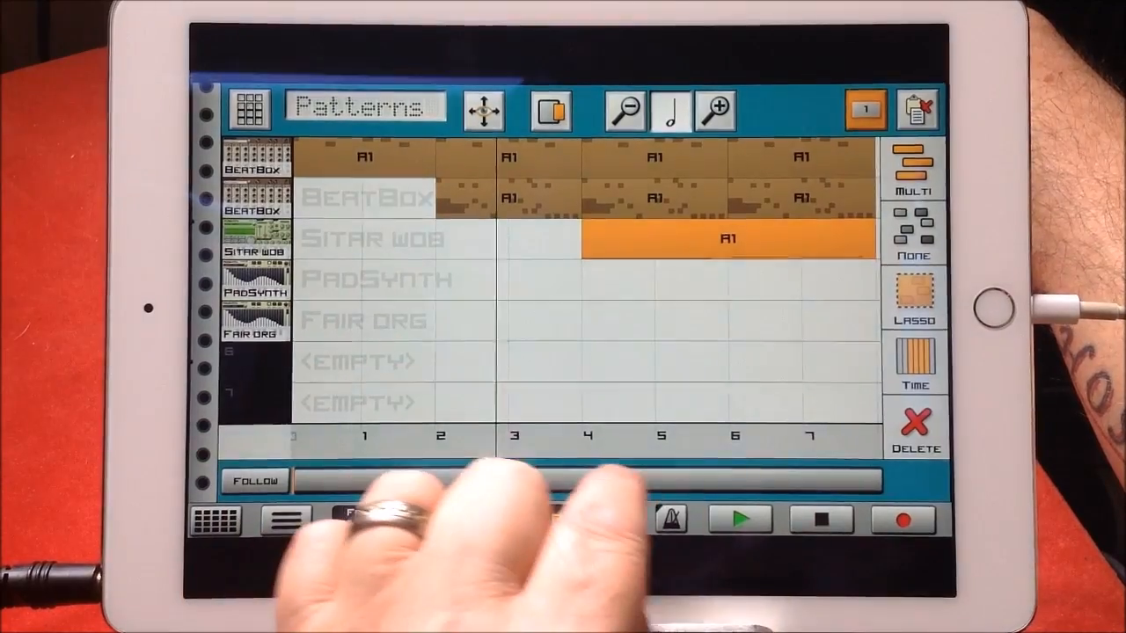
drag(493, 481, 616, 481)
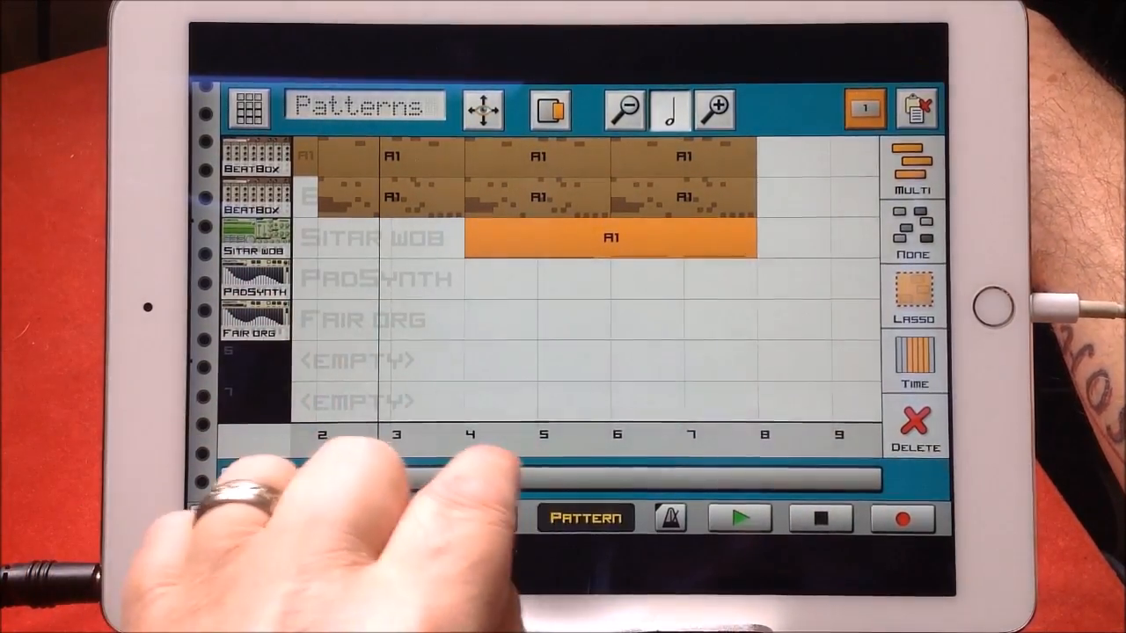
drag(475, 352, 616, 352)
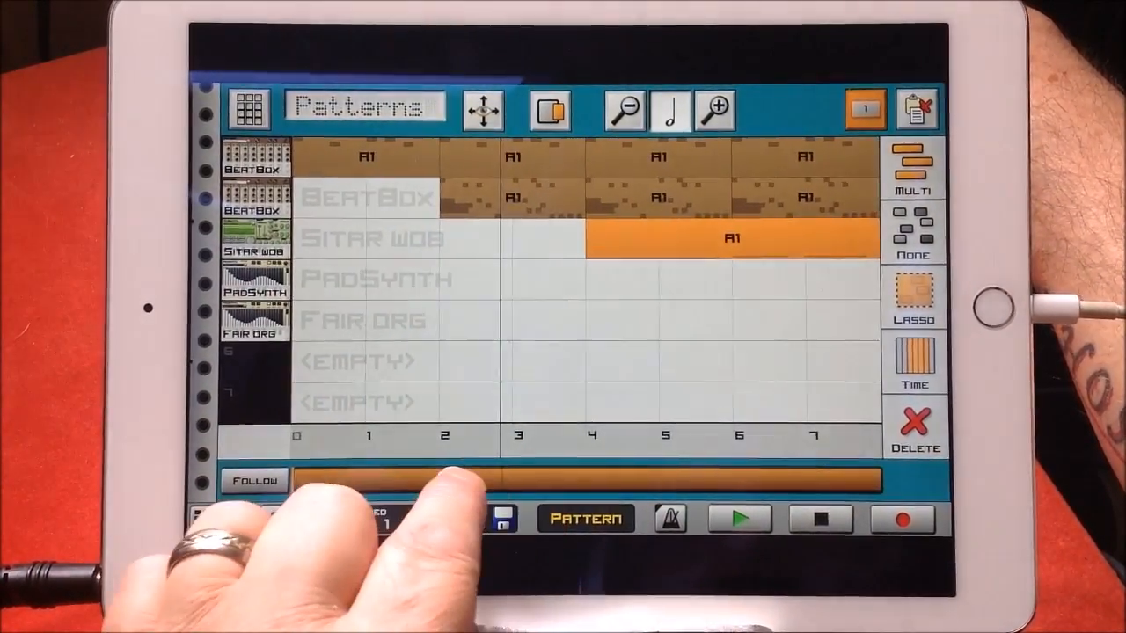
drag(615, 352, 405, 352)
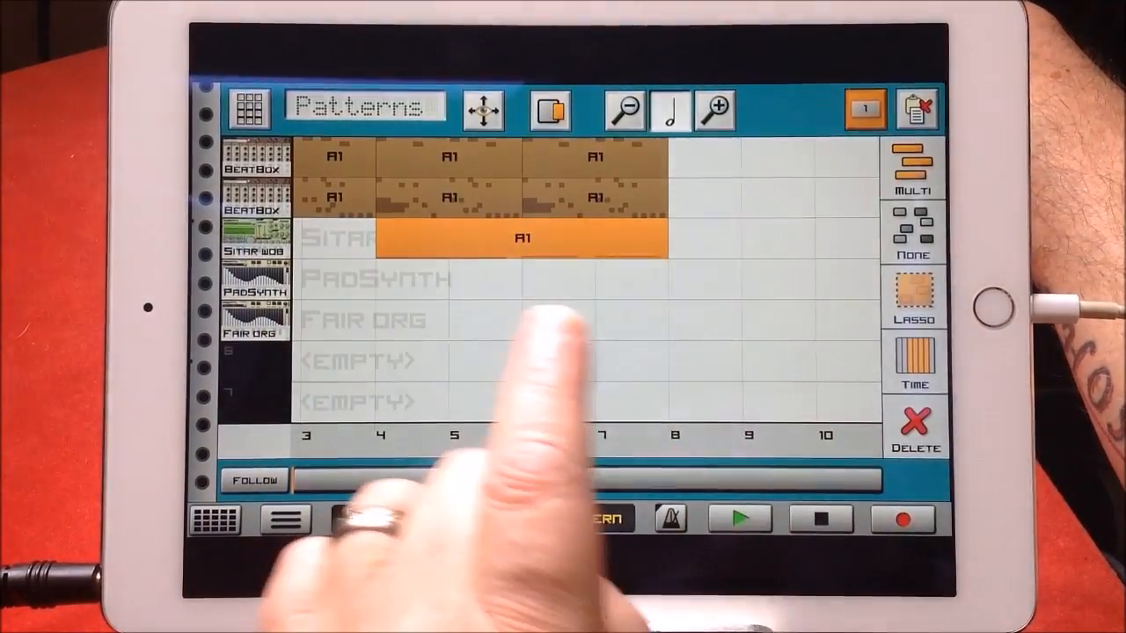
Select the bar 4–8 BeatBox and Sitar Wob blocks and paste copies at bars 8–12
click(913, 228)
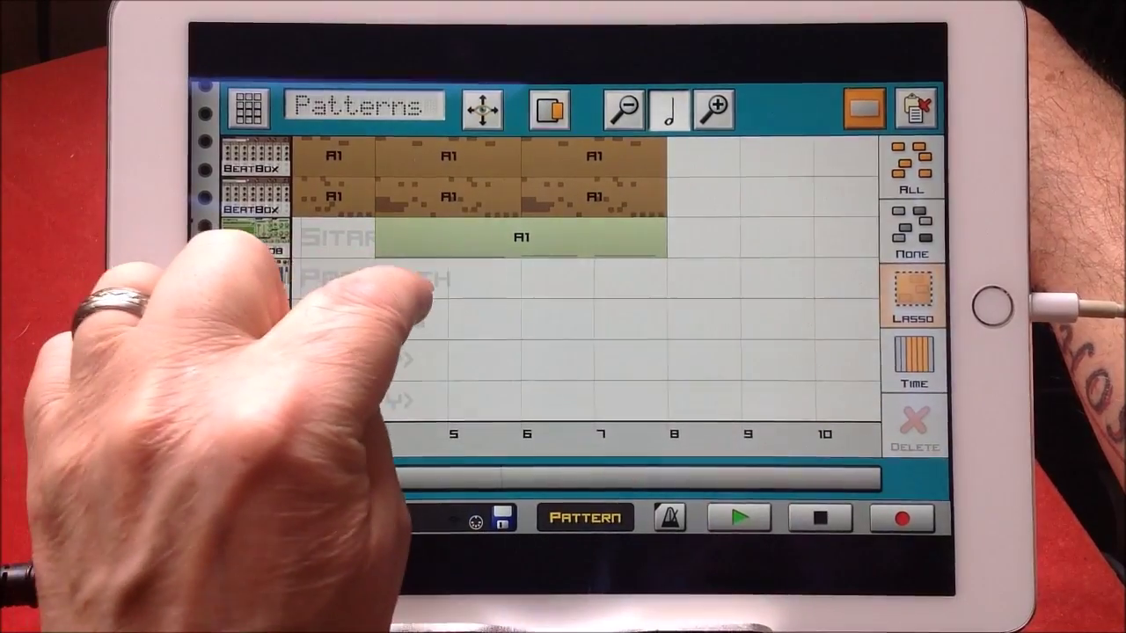
click(413, 167)
click(594, 176)
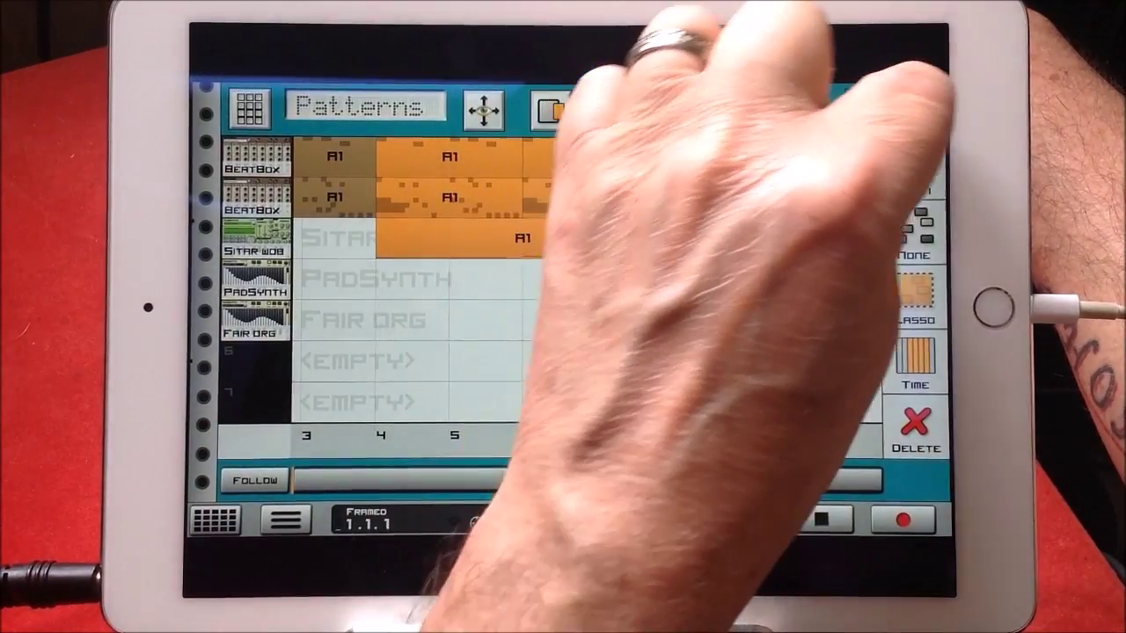
click(917, 108)
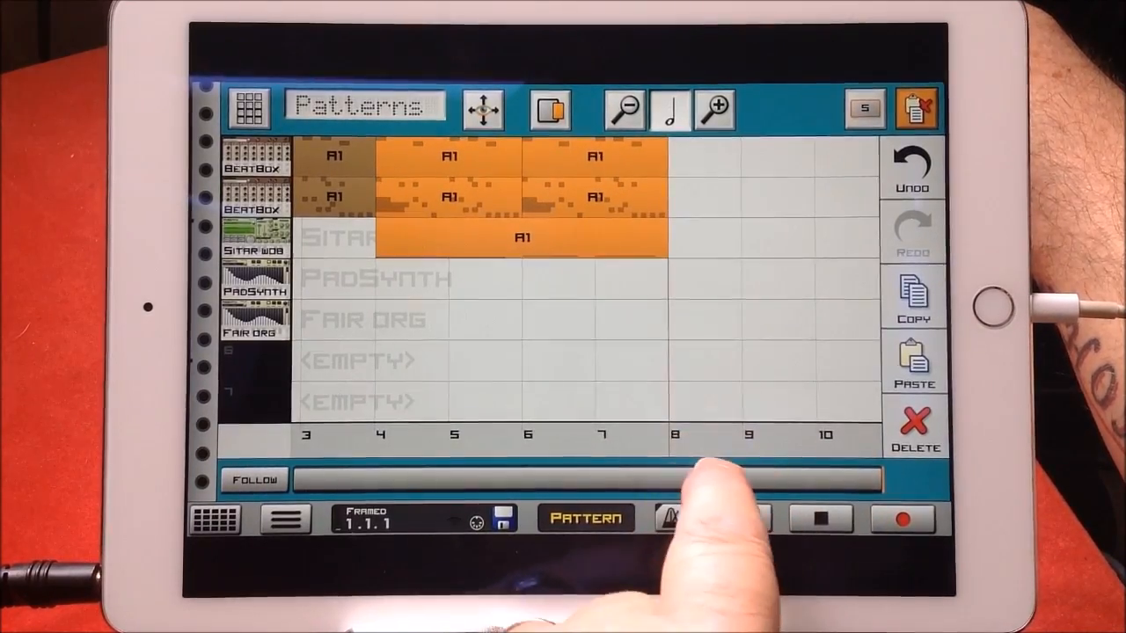
click(914, 365)
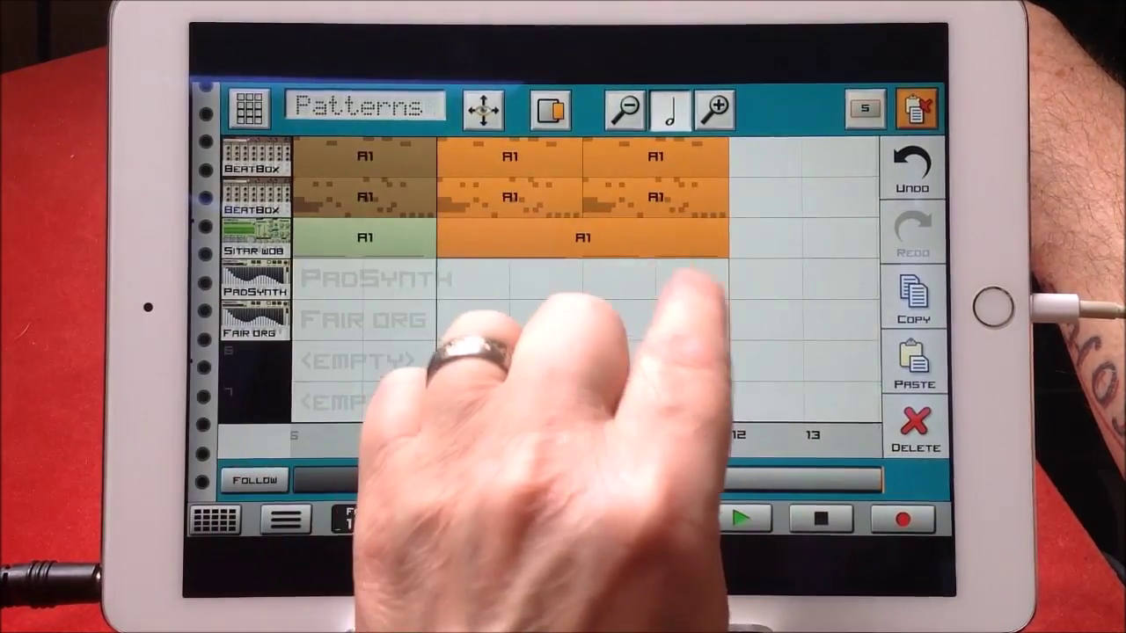
Place a stray extra A1 on Sitar Wob by mistake and delete it
click(510, 281)
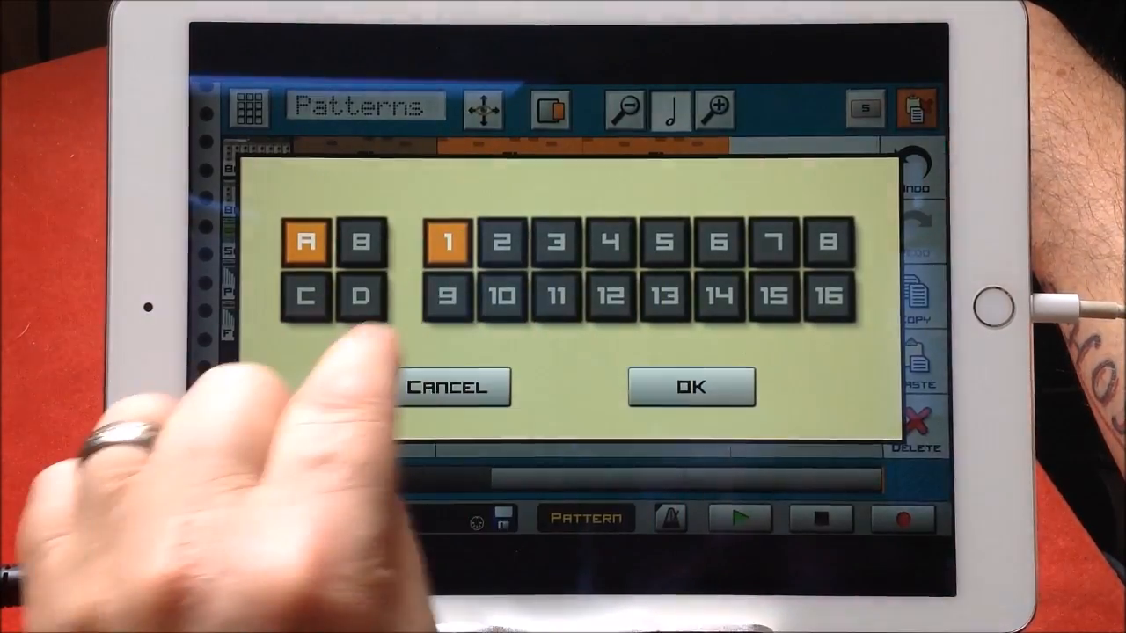
click(447, 388)
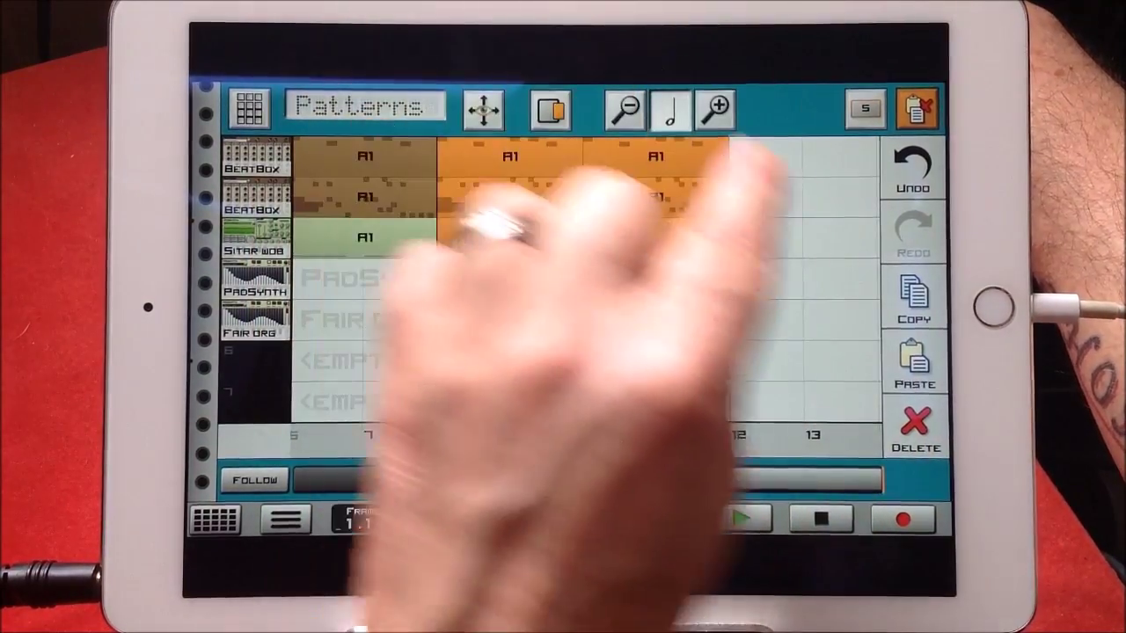
click(581, 198)
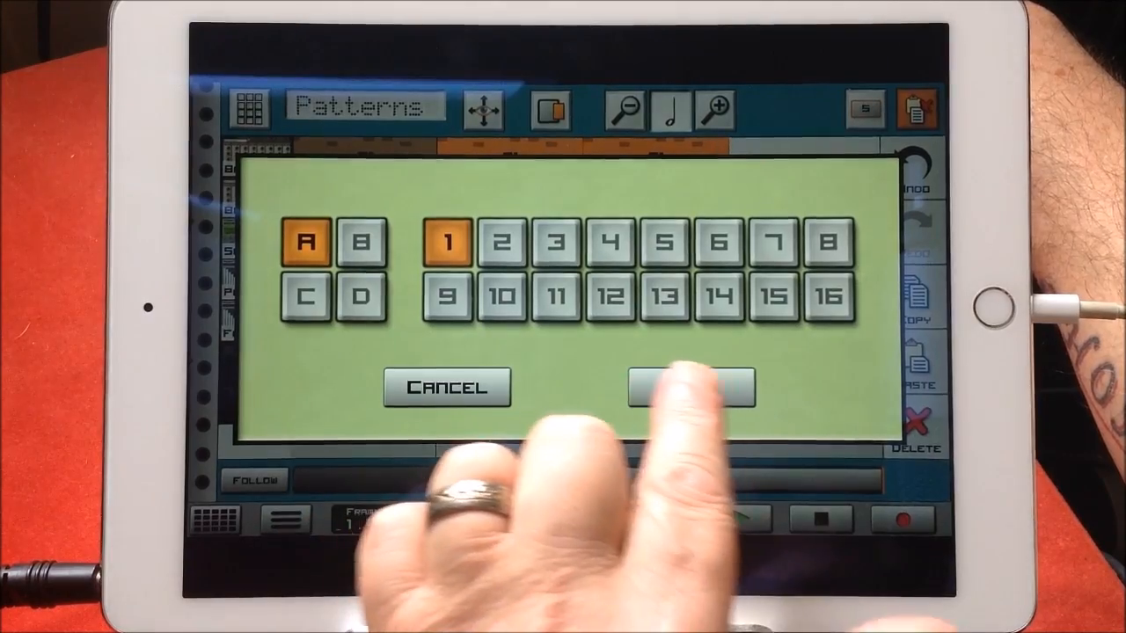
click(691, 387)
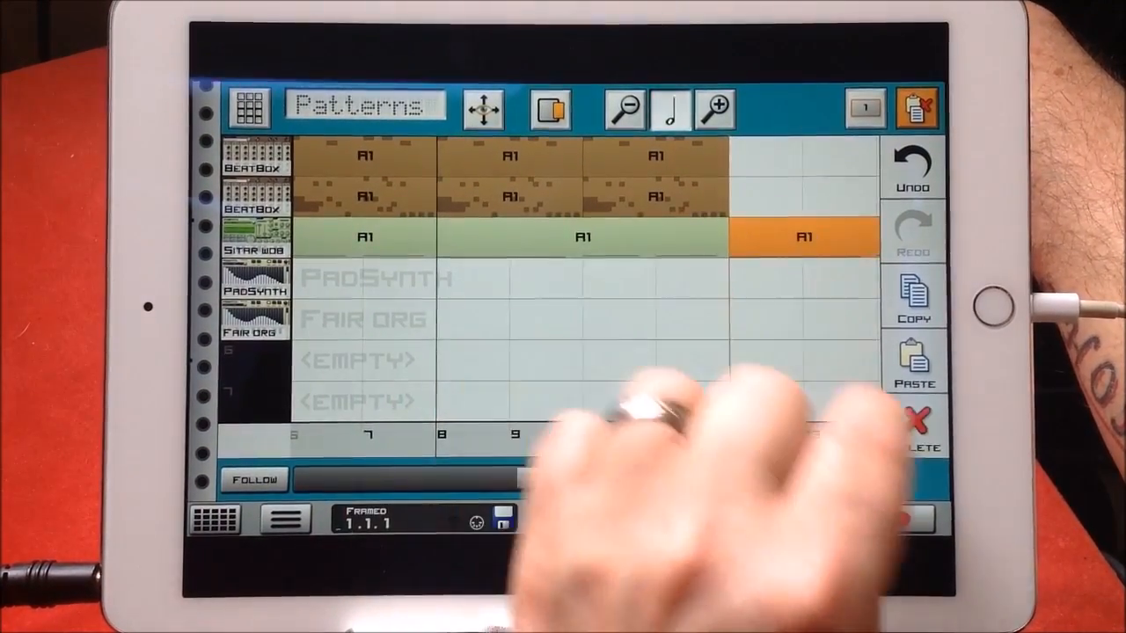
click(915, 426)
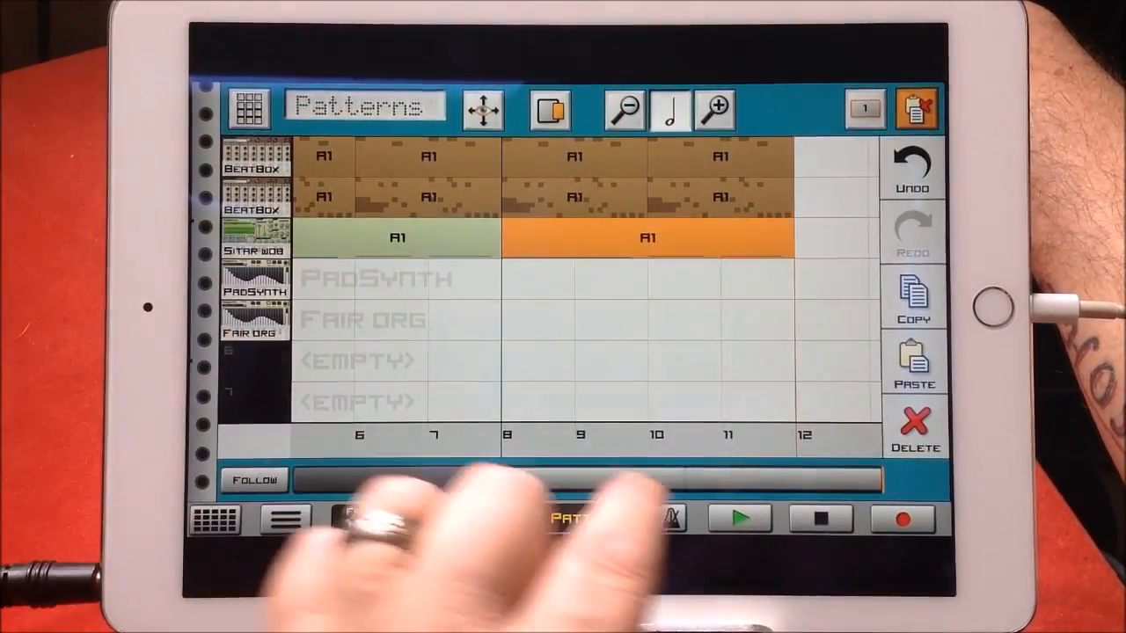
drag(370, 480, 488, 481)
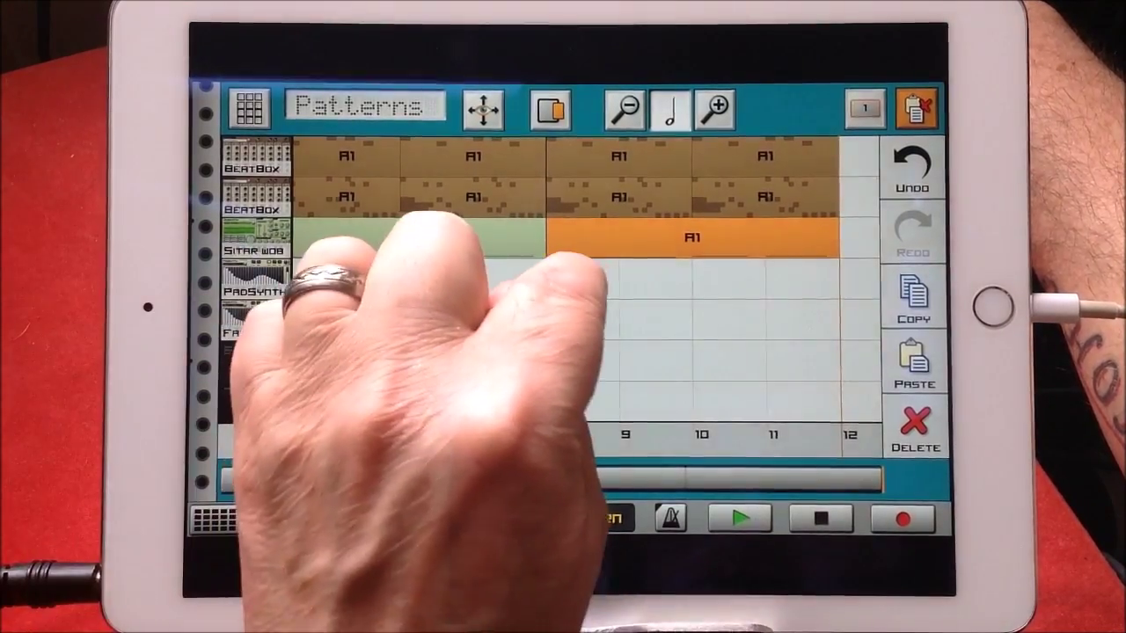
Fiddle with the PadSynth block selection, selecting and deselecting all song blocks
click(420, 280)
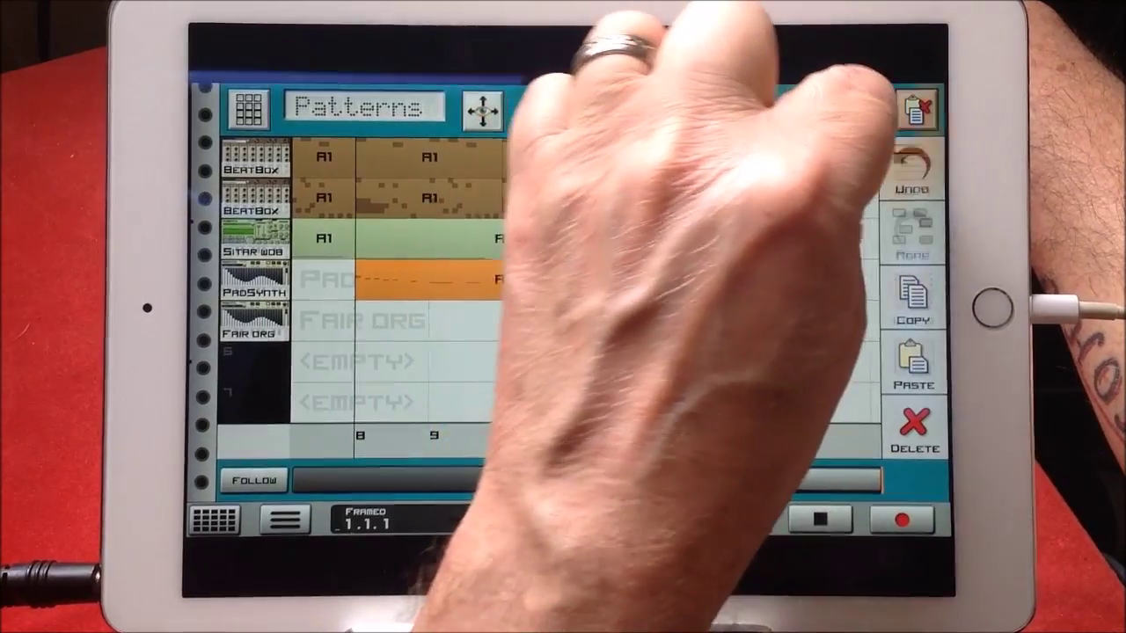
click(865, 108)
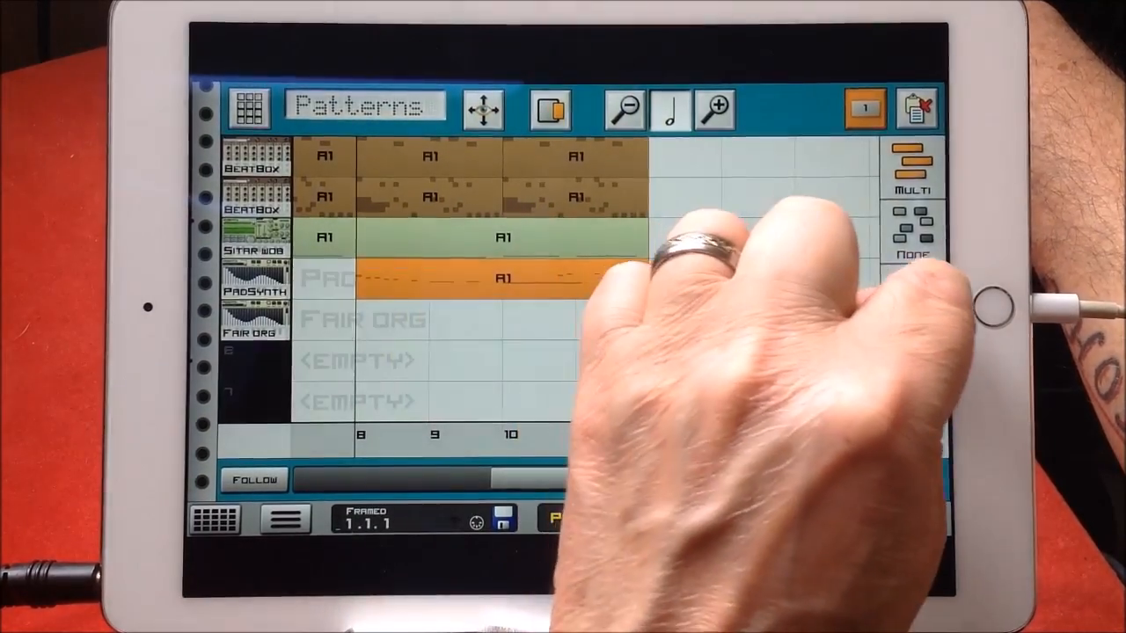
click(757, 290)
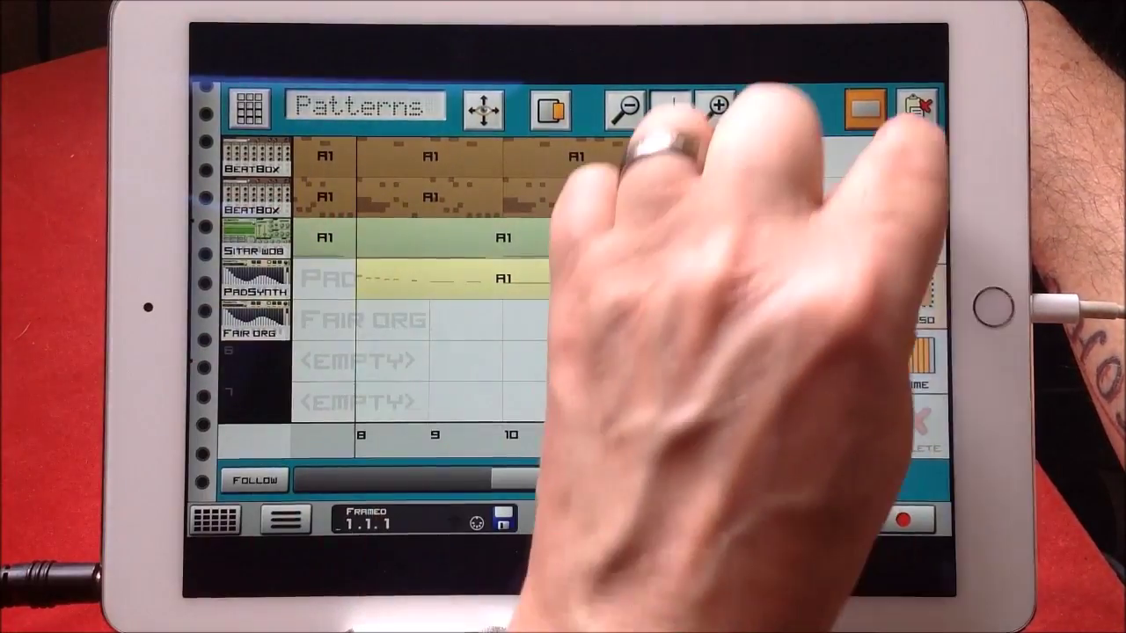
click(912, 163)
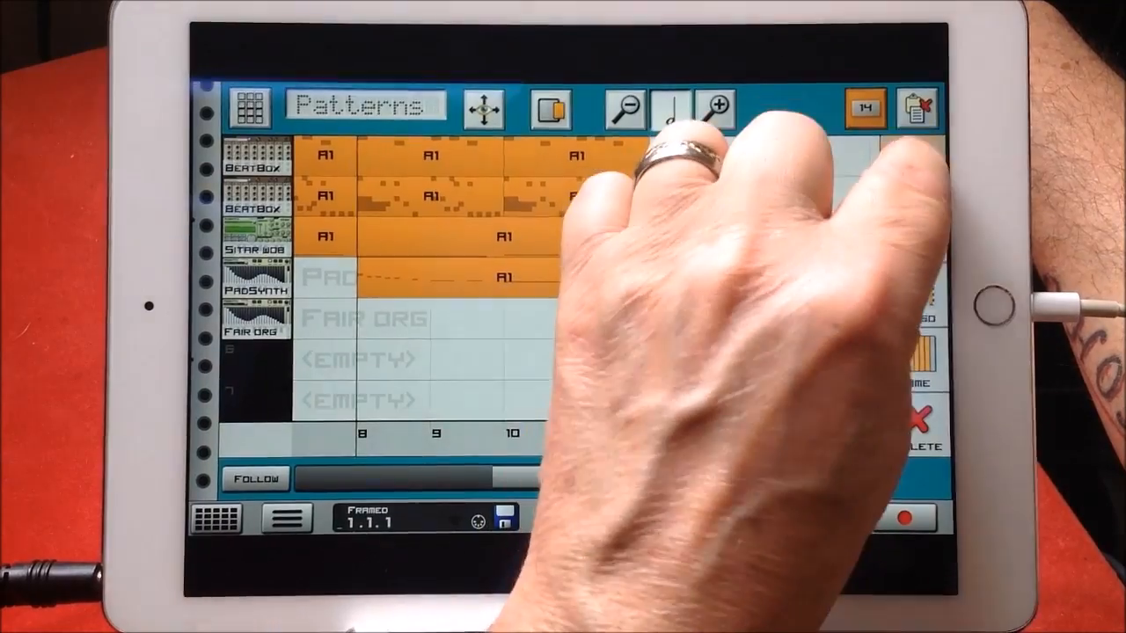
click(865, 107)
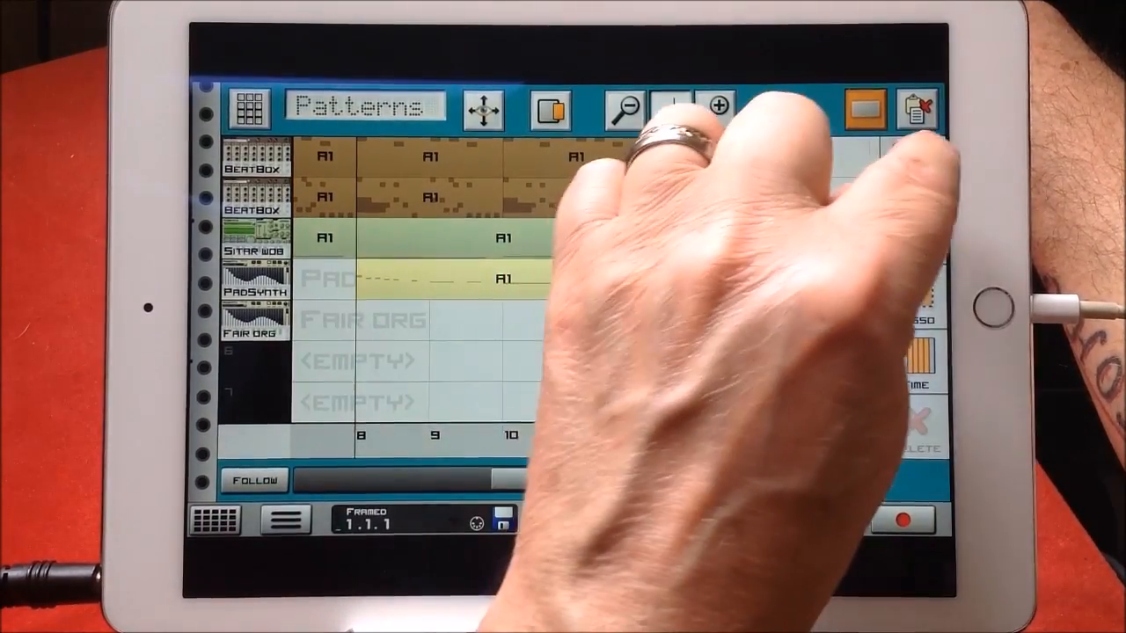
click(912, 163)
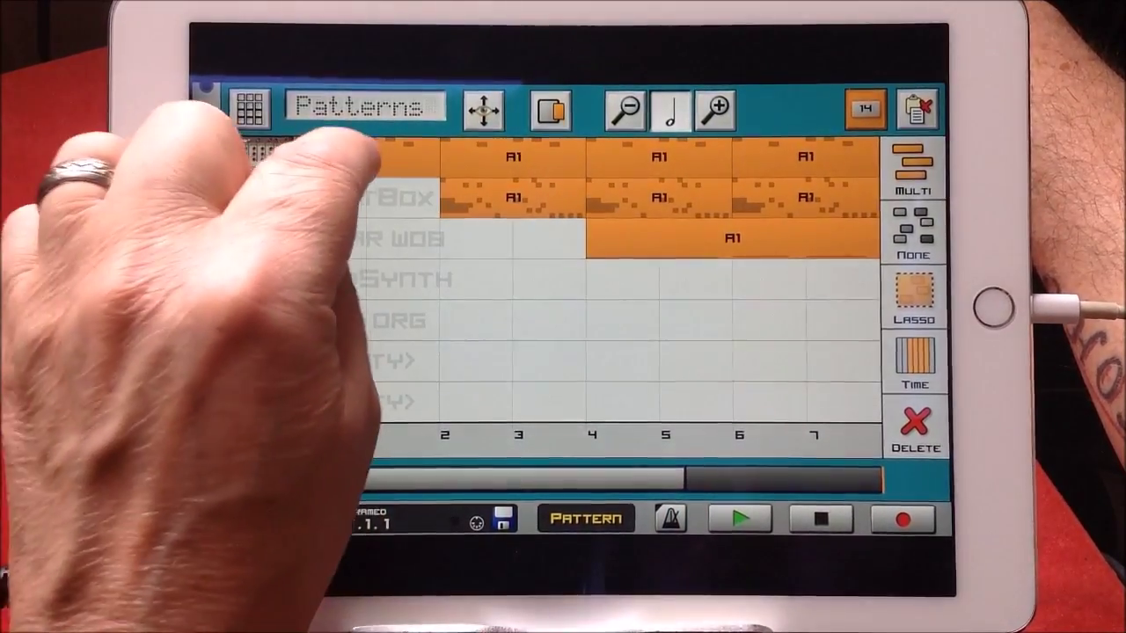
Deselect the early and middle blocks, narrowing down to the PadSynth block at bars 8–11
click(365, 157)
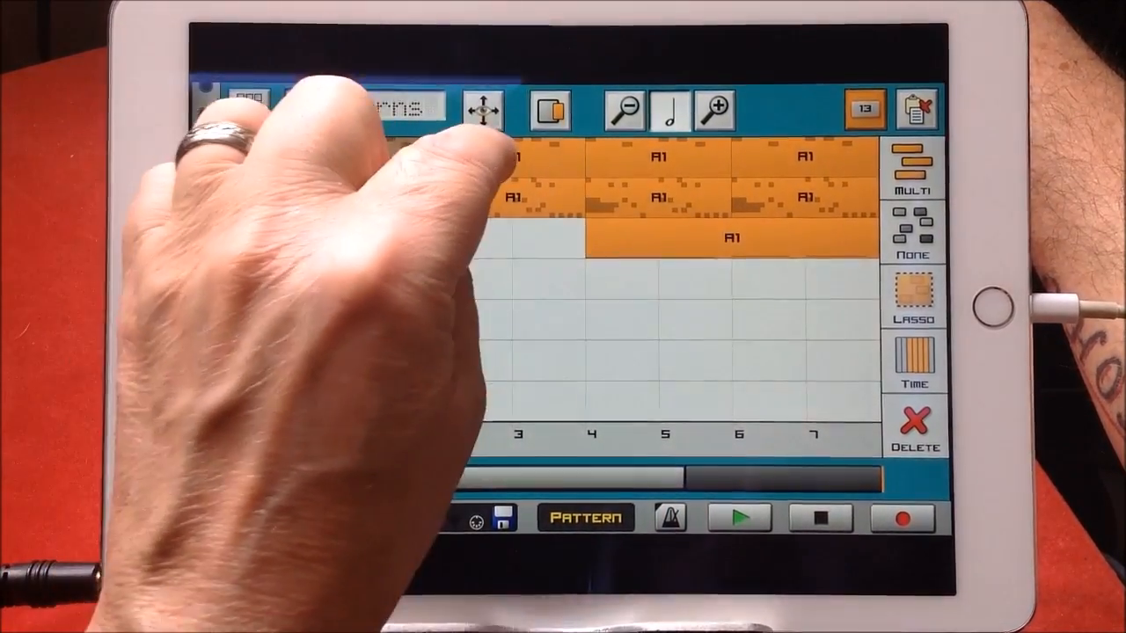
click(511, 157)
click(511, 197)
click(659, 156)
click(659, 197)
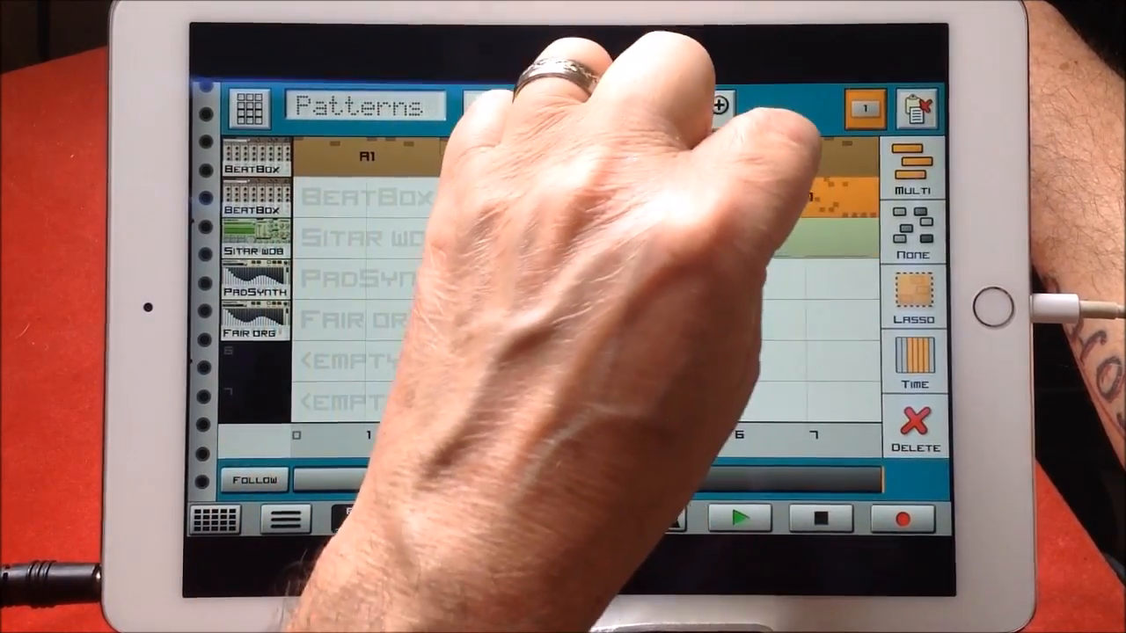
click(733, 238)
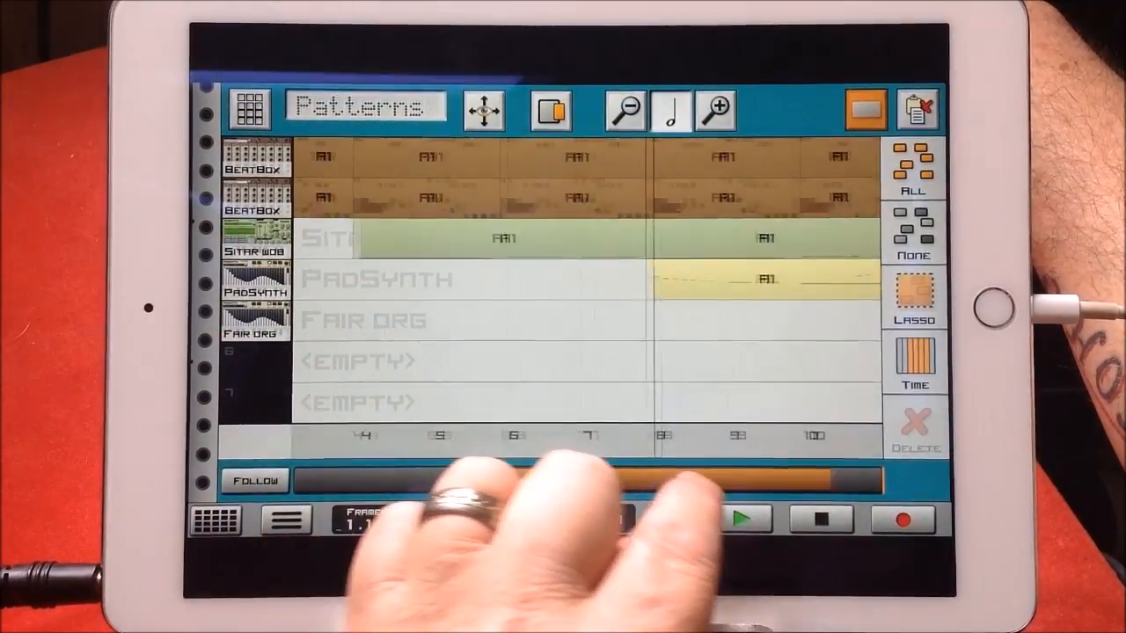
click(604, 278)
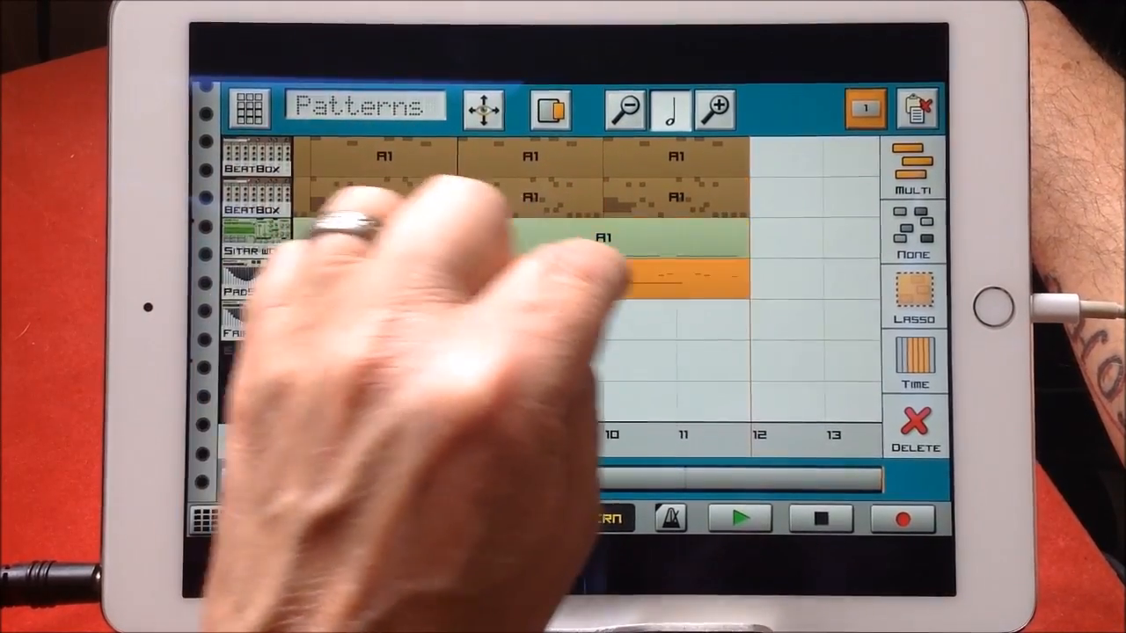
click(452, 264)
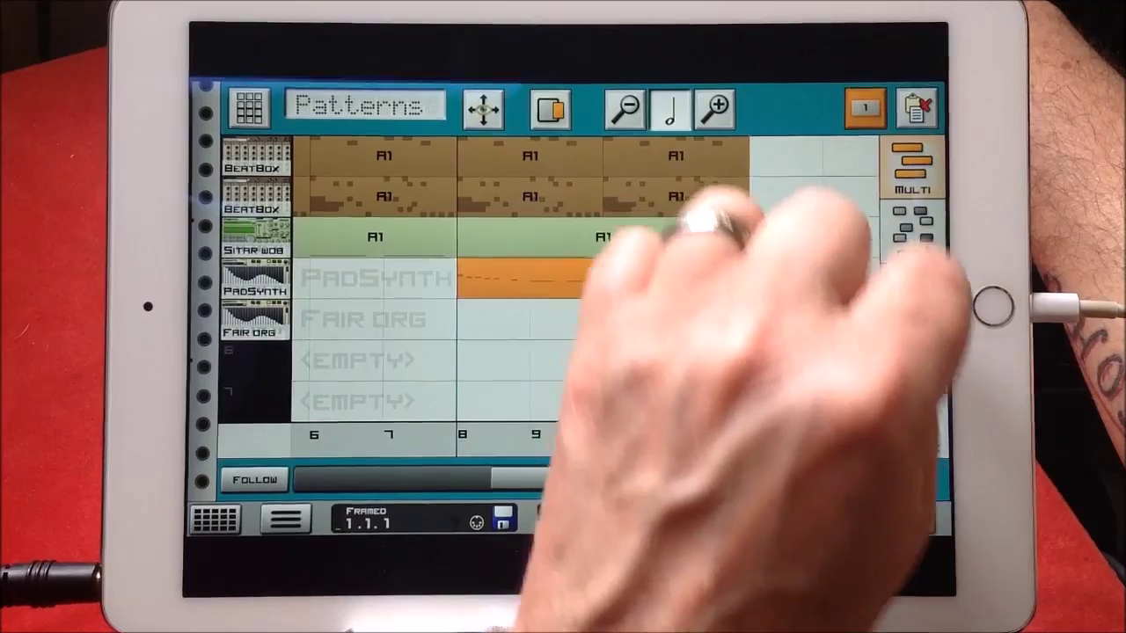
Multi-select the bar 8–11 sitar and pad blocks with the beatboxes and paste copies at bar 12
click(255, 481)
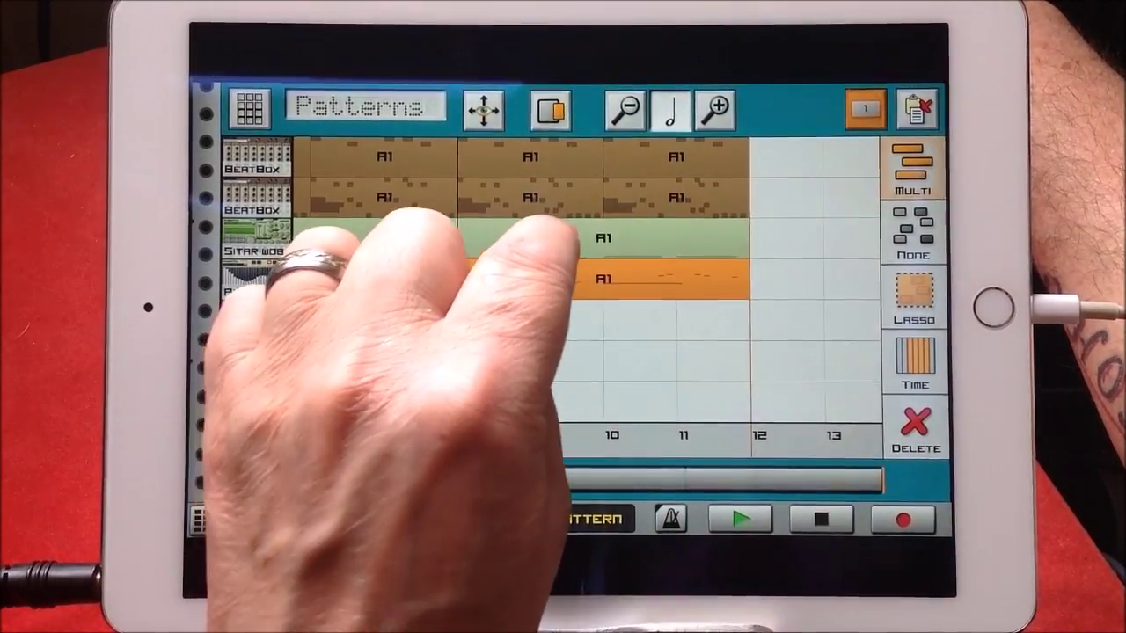
click(563, 246)
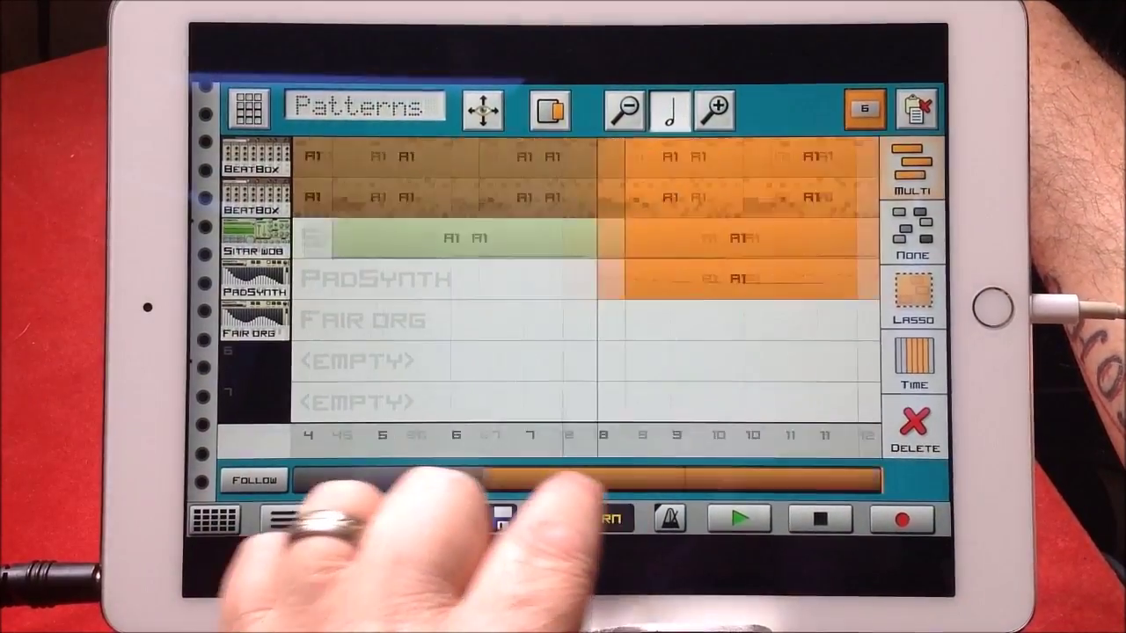
drag(615, 480, 492, 480)
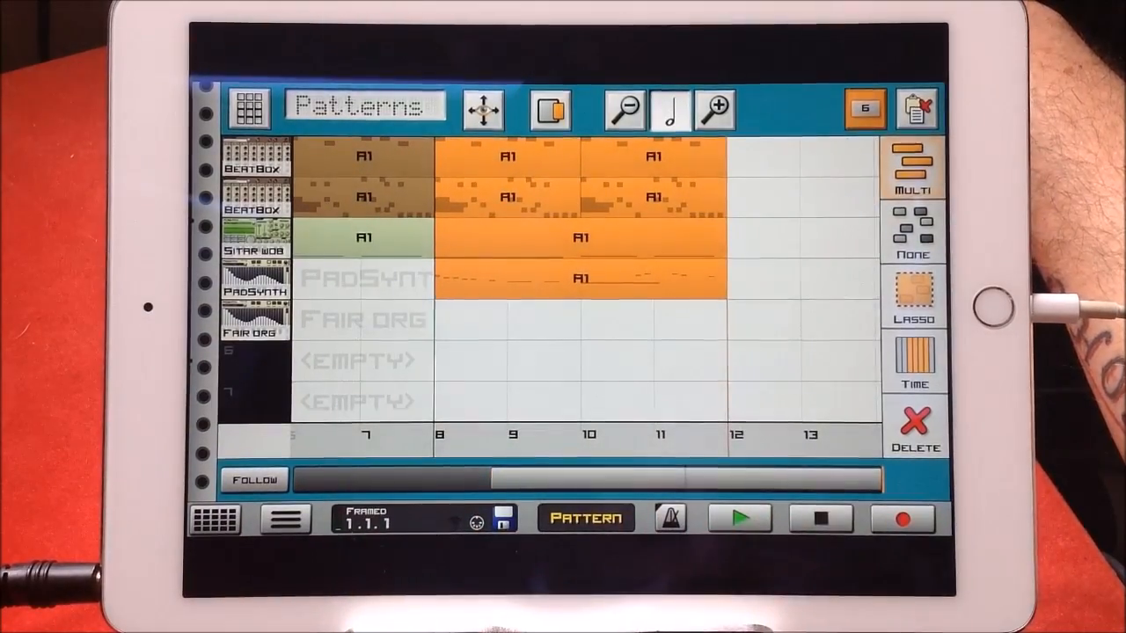
drag(651, 480, 703, 480)
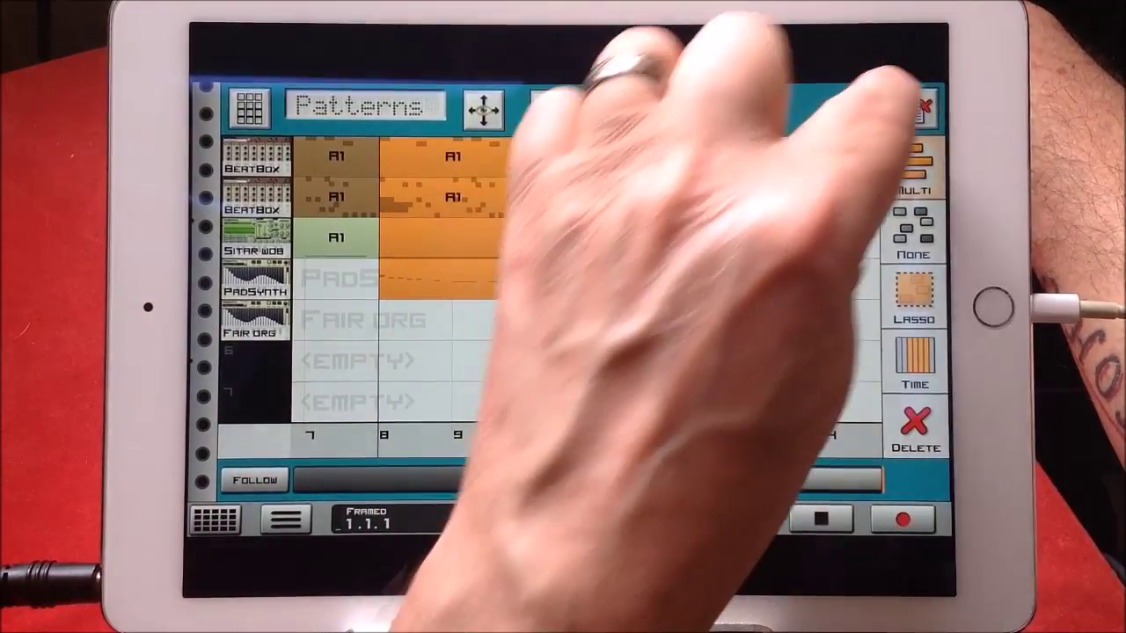
click(917, 108)
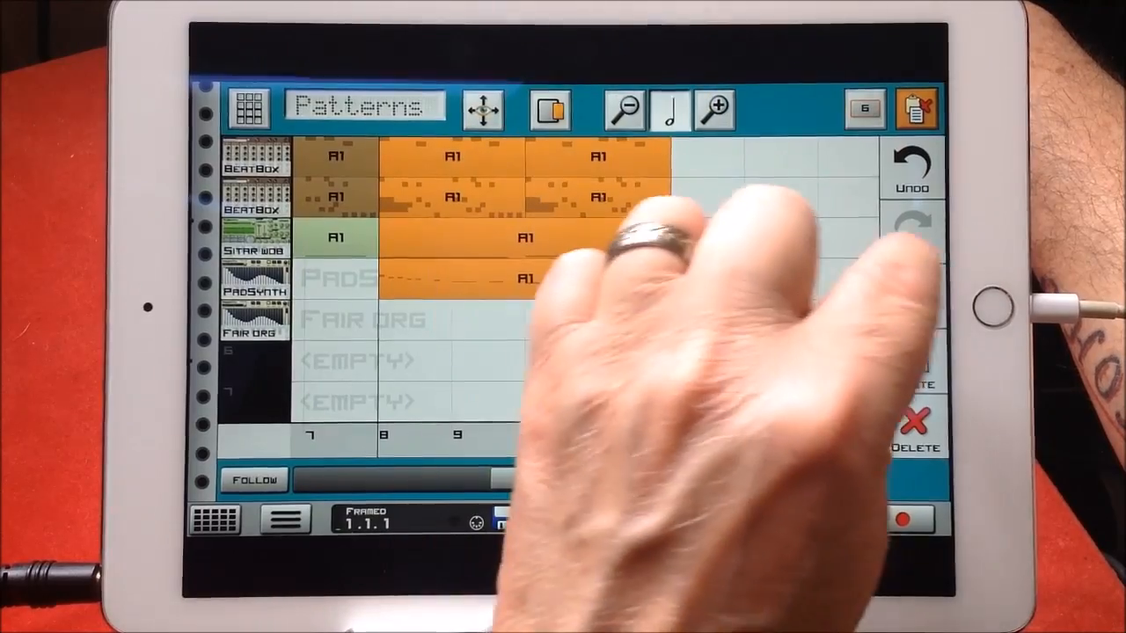
click(915, 365)
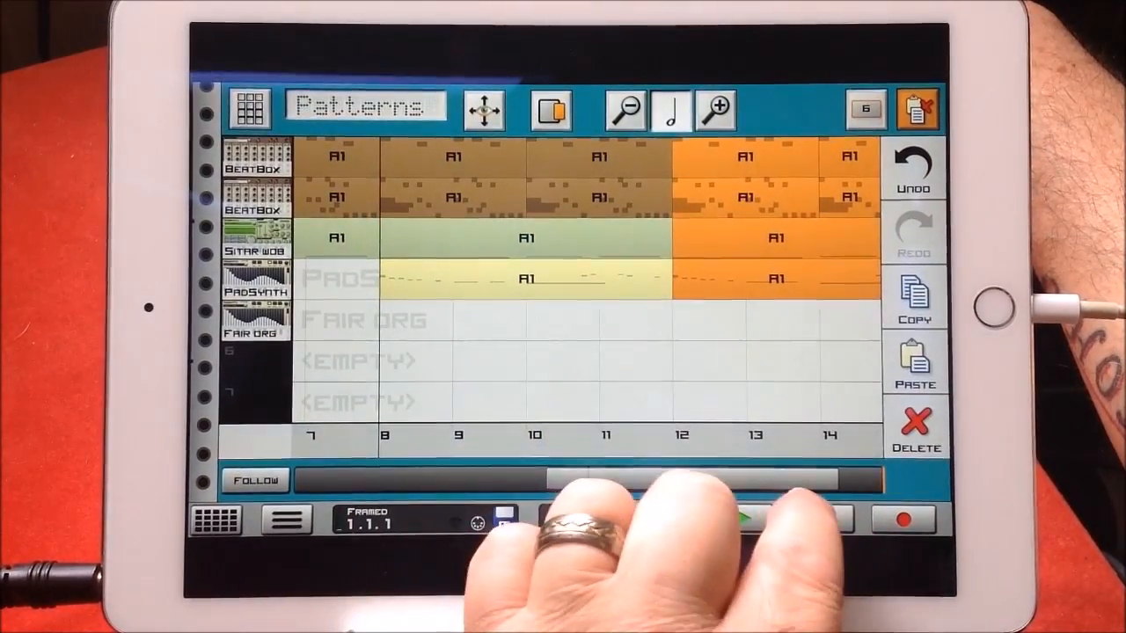
Place an A1 block for the fair organ starting at bar 12, discarding a misplaced first attempt
click(528, 282)
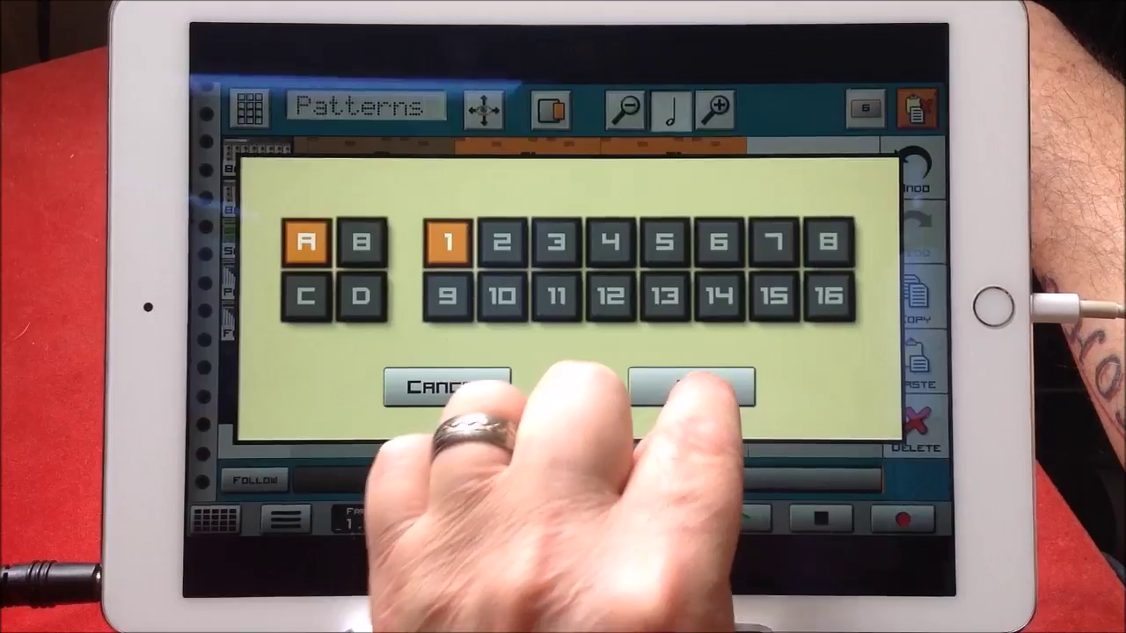
click(691, 387)
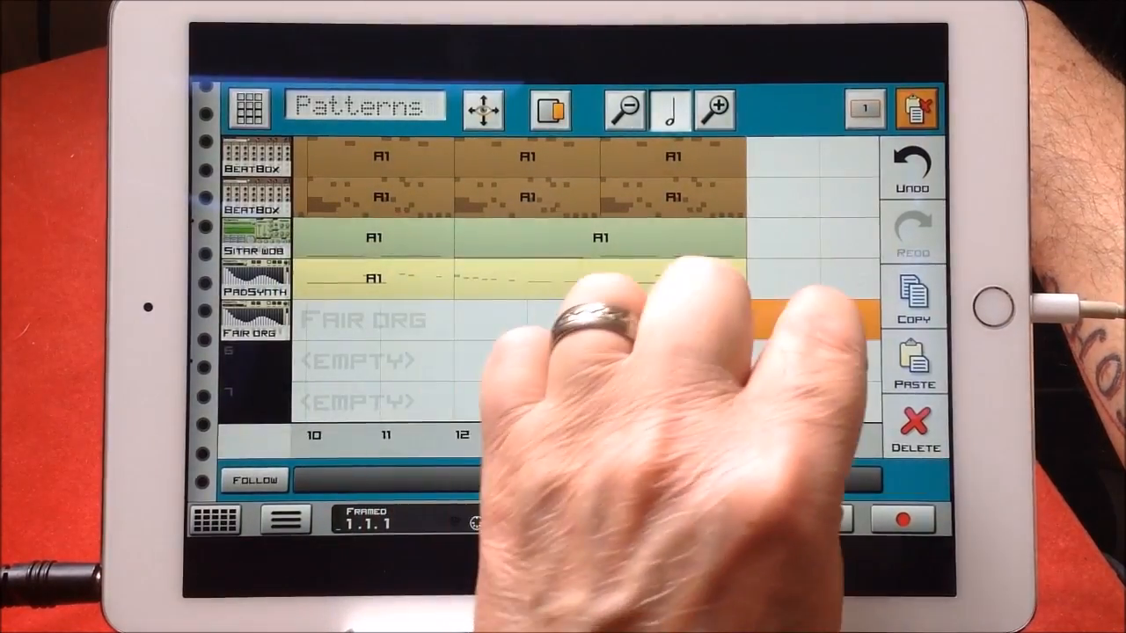
click(915, 422)
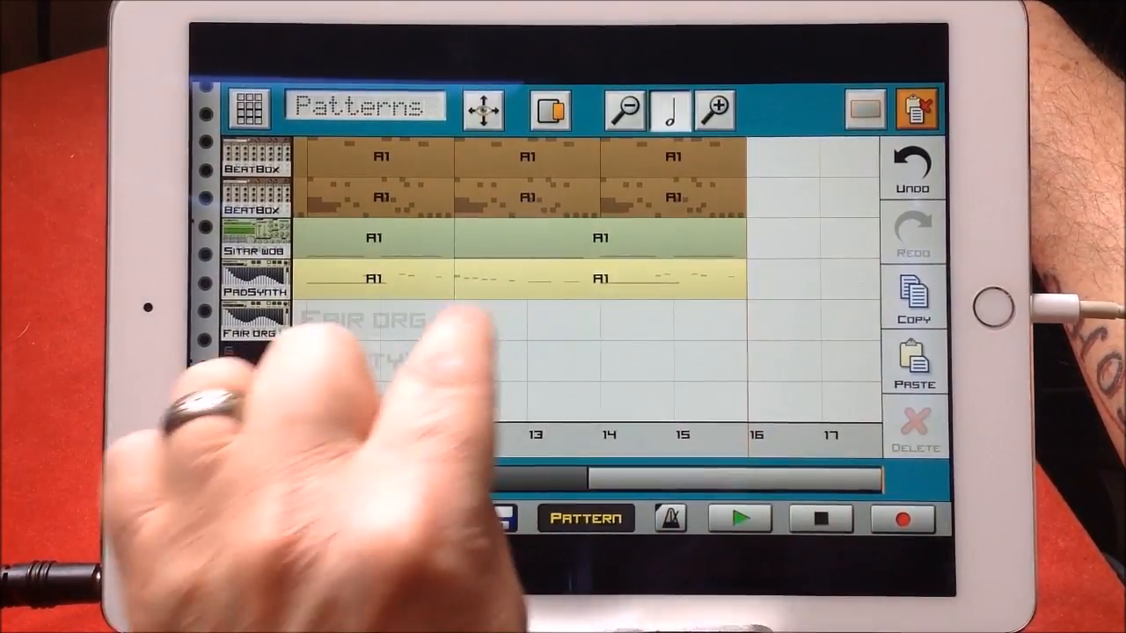
click(379, 321)
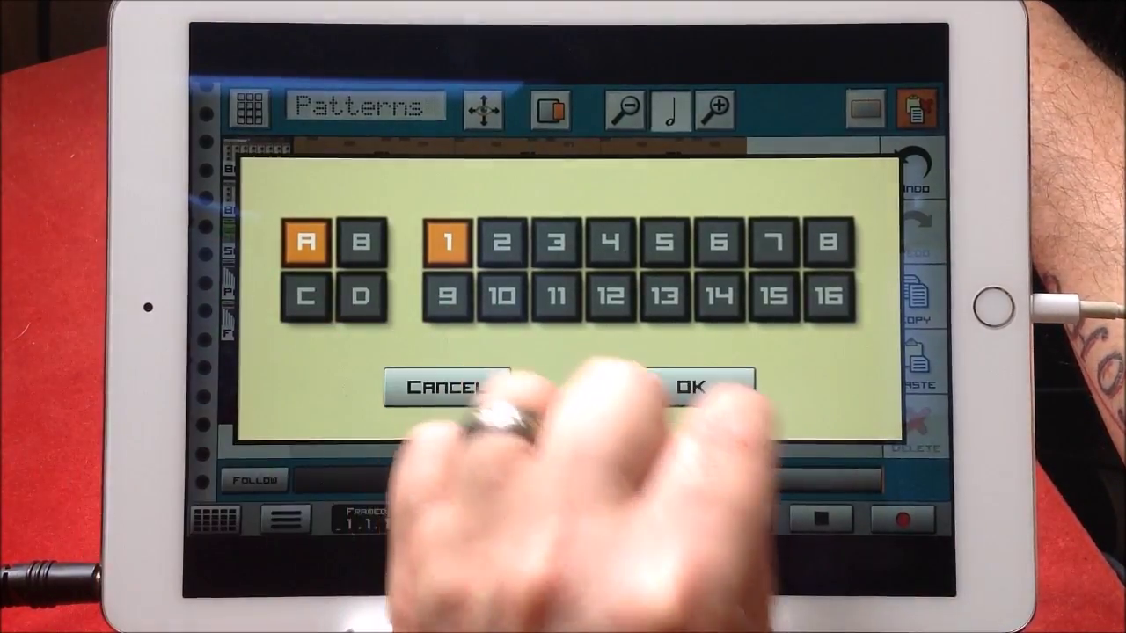
click(691, 387)
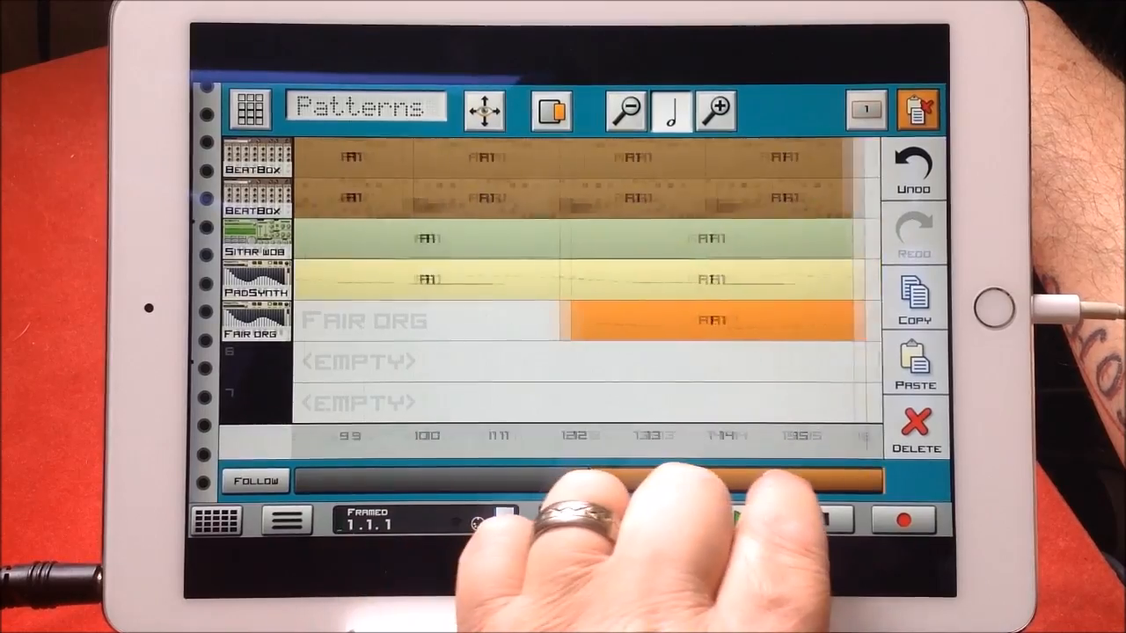
Enable Follow and switch playback from Pattern to Song mode
drag(616, 482, 396, 482)
drag(493, 482, 563, 482)
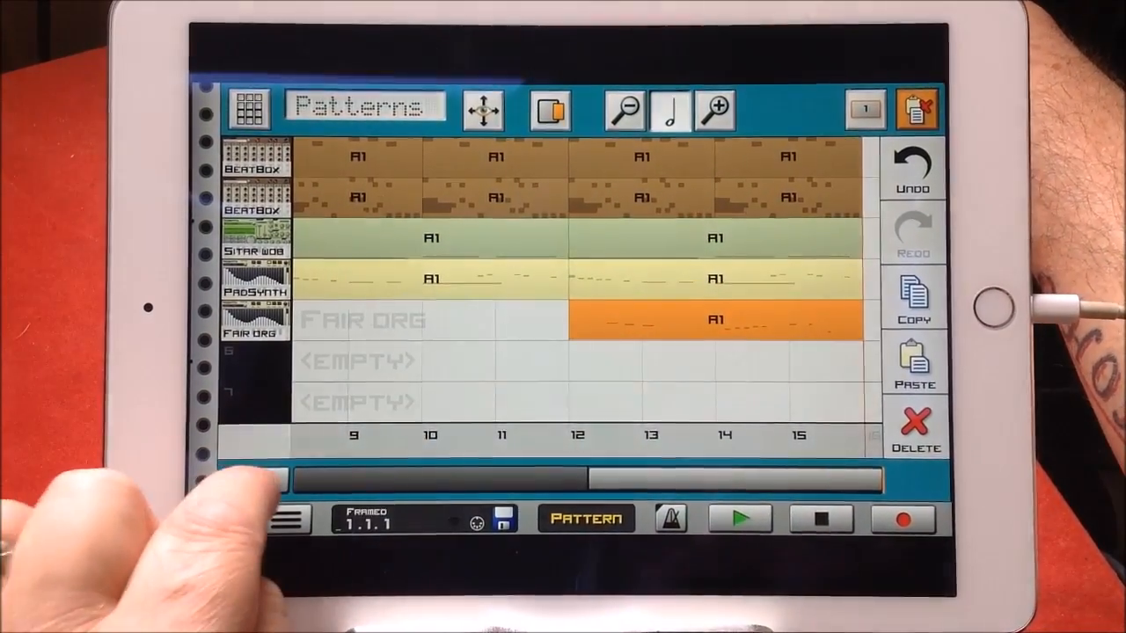
click(255, 481)
click(586, 519)
Rewind to 0.1.1, play the song through from the start, then stop
click(820, 519)
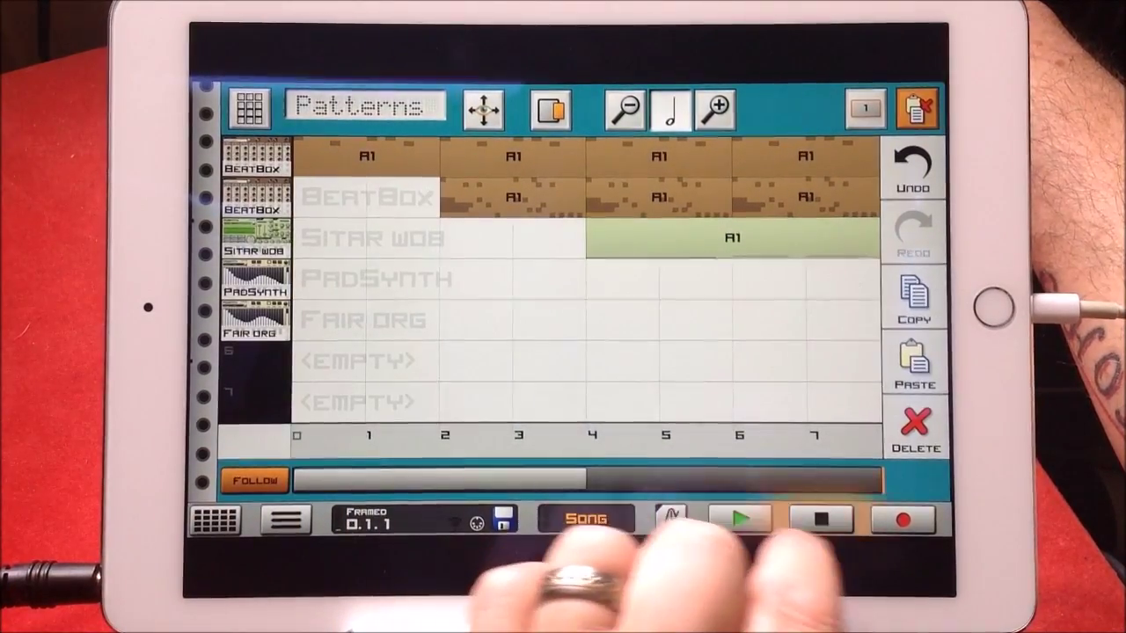
click(739, 519)
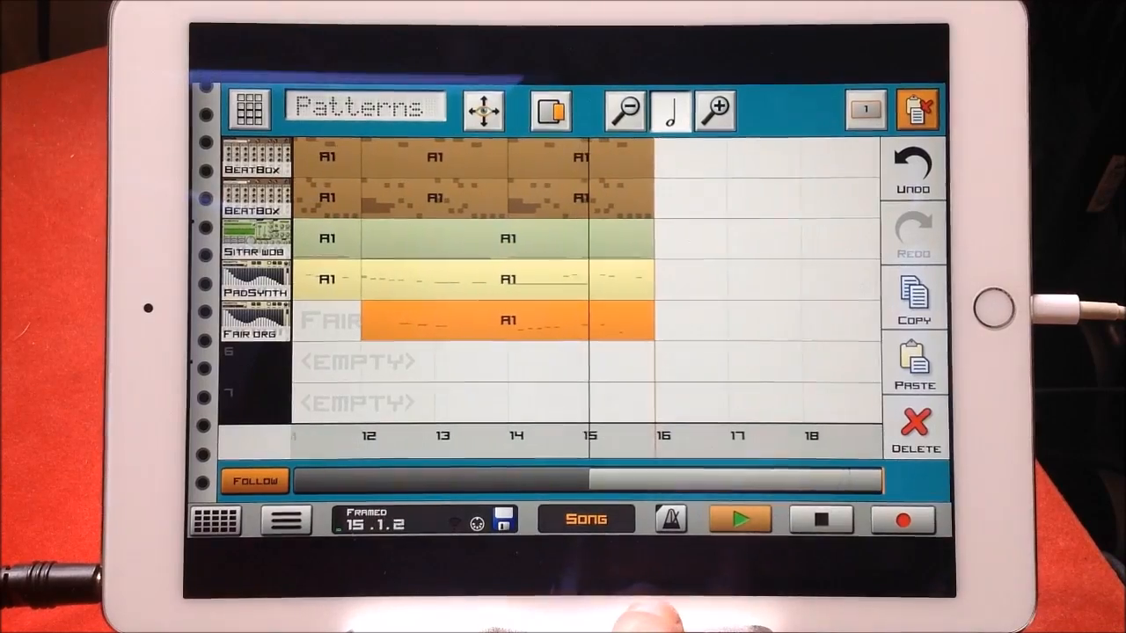
click(821, 519)
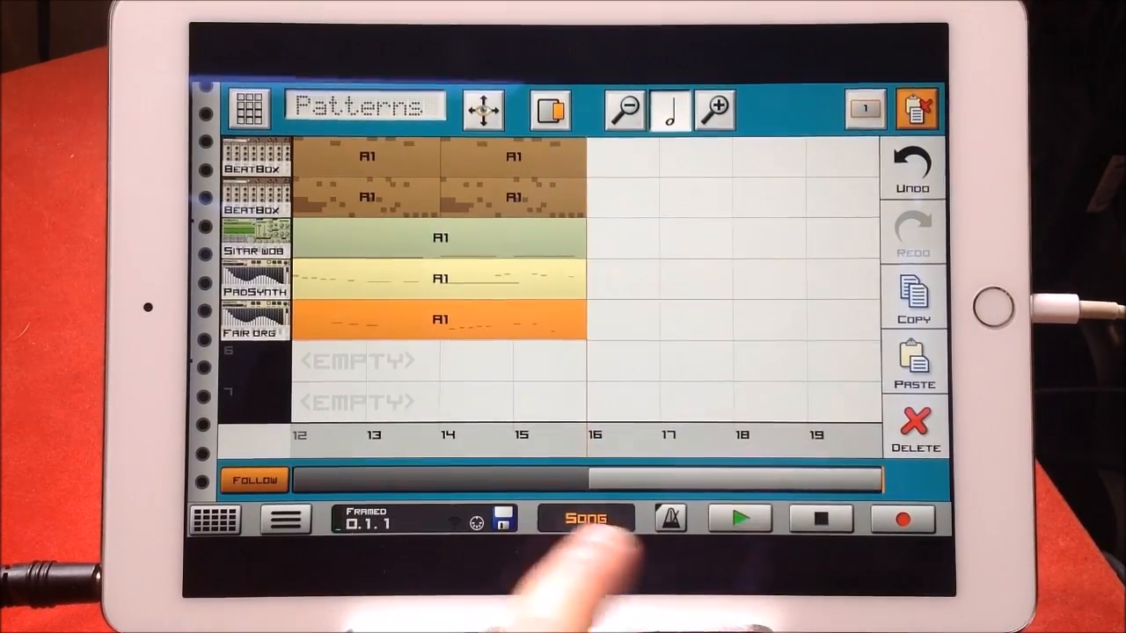
drag(378, 480, 774, 483)
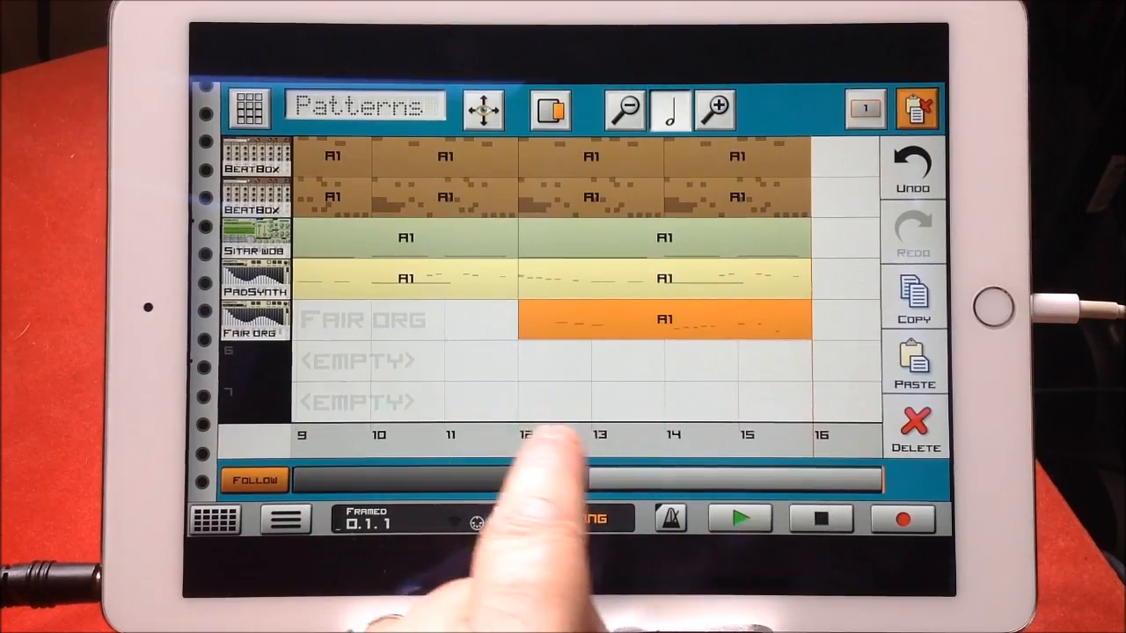
Dismiss the measure/tempo menu and mark bars 12–16 as the loop region
click(528, 435)
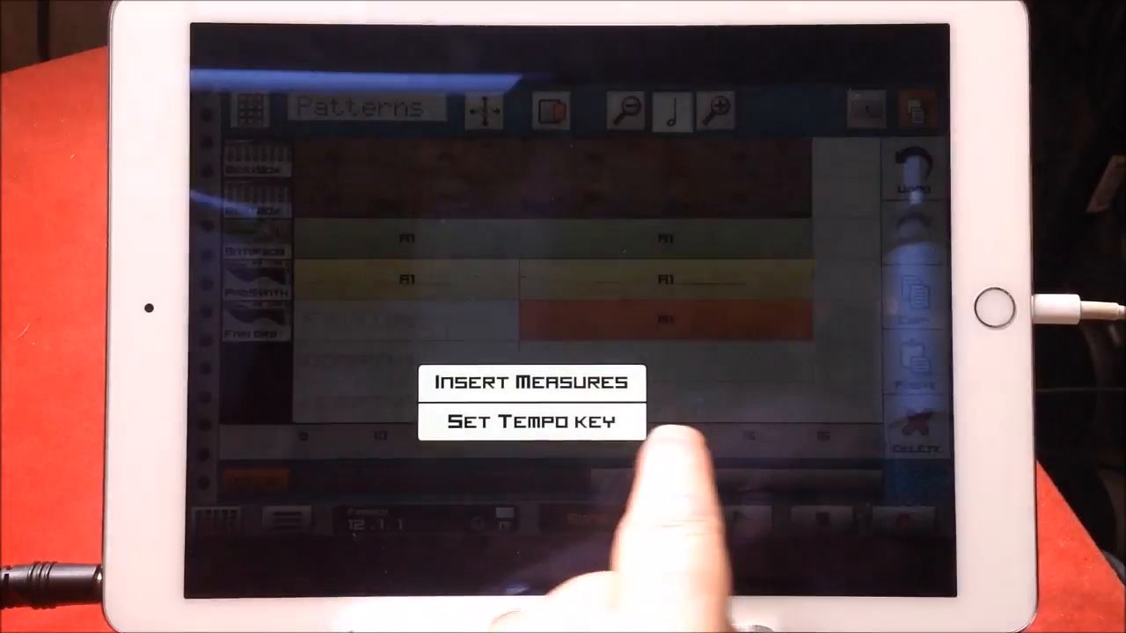
click(527, 458)
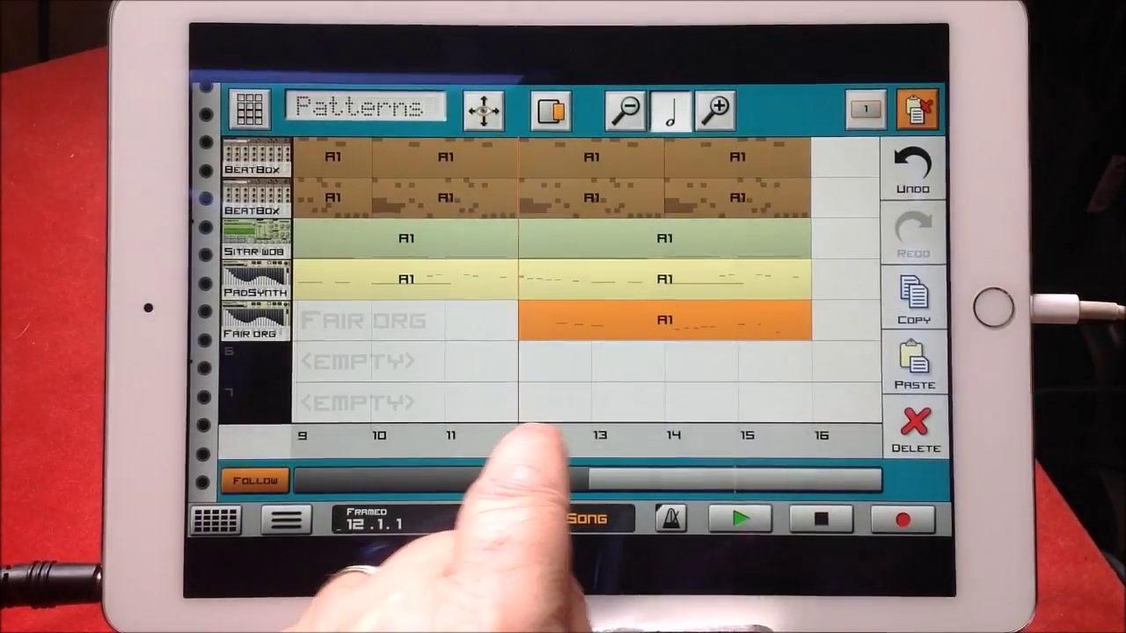
drag(524, 435, 809, 436)
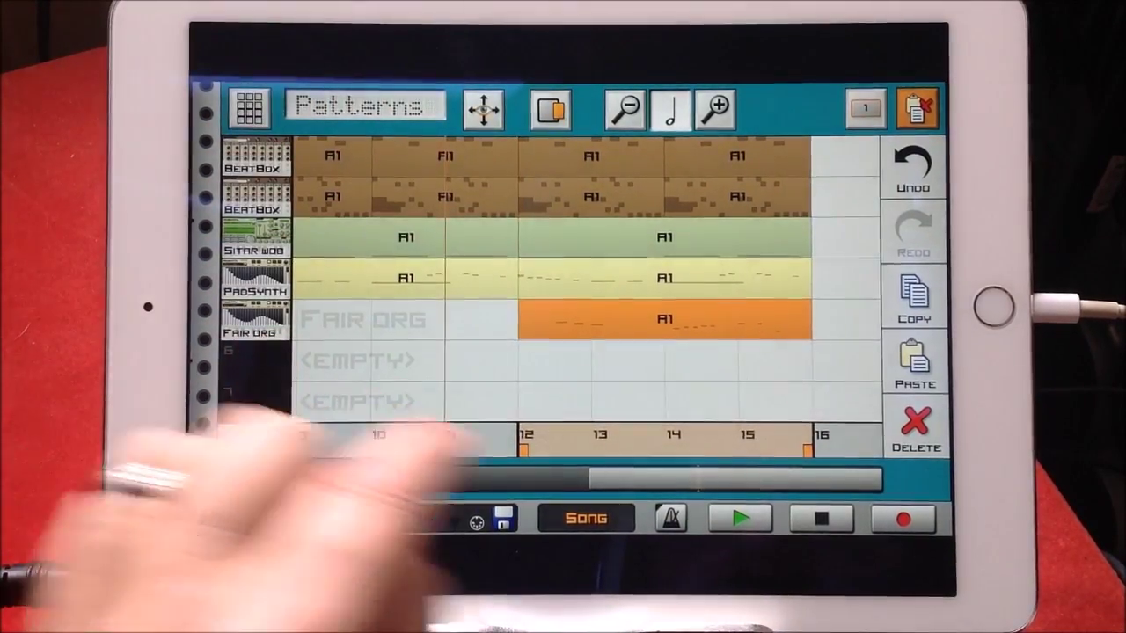
Play the looped bars 12–16, stop, and clear the loop region
click(740, 518)
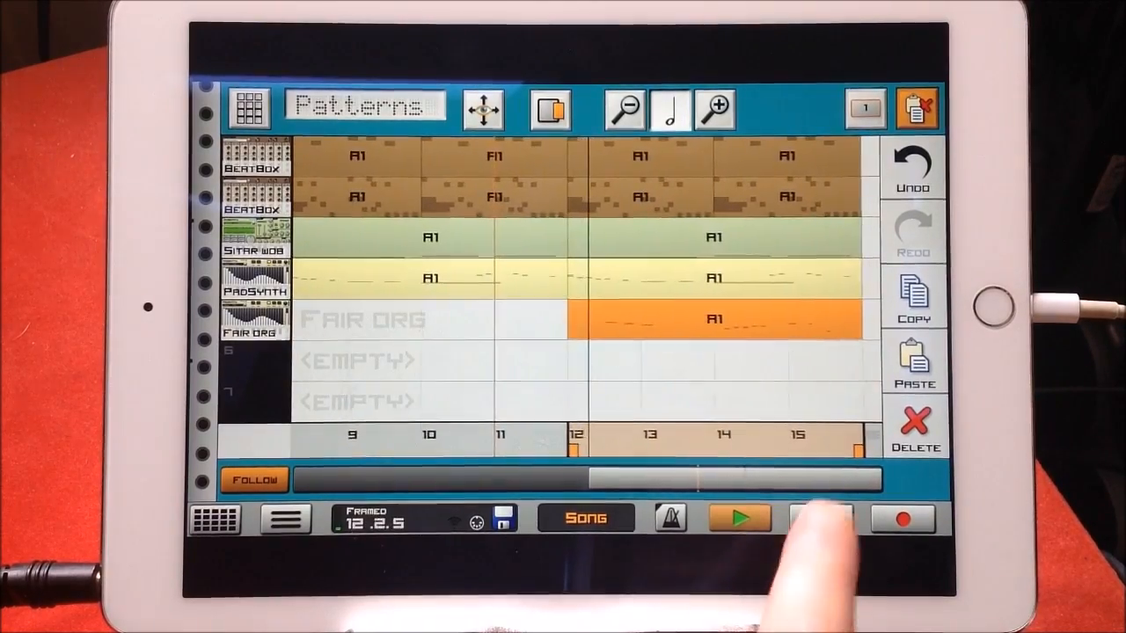
click(820, 518)
click(748, 440)
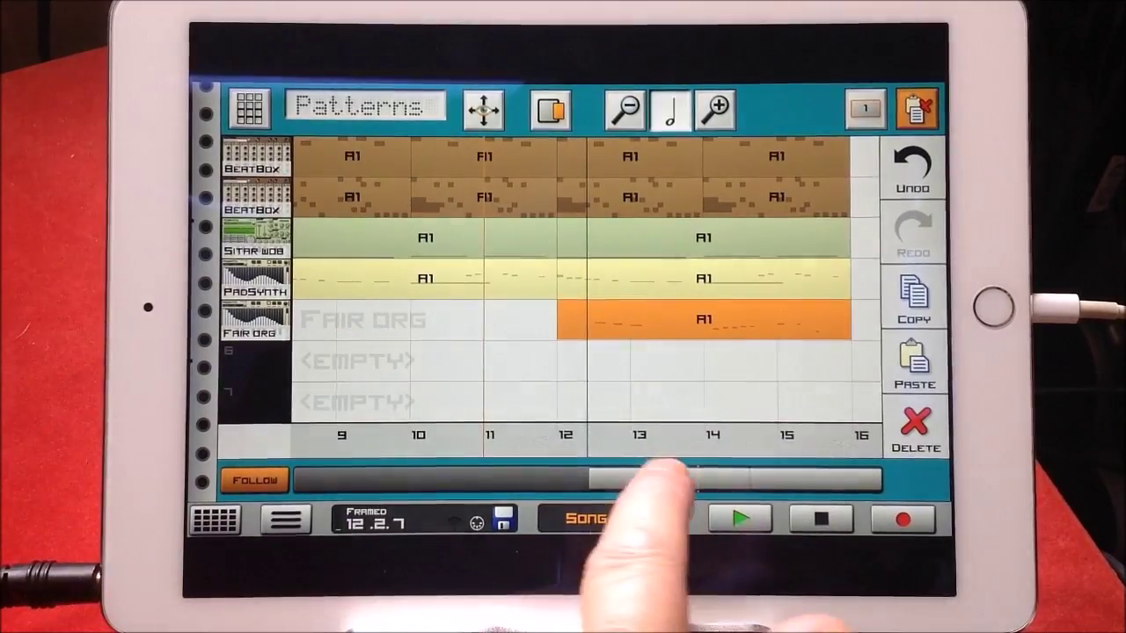
Scroll the overview back and reset the song position to bar 0
drag(651, 480, 369, 480)
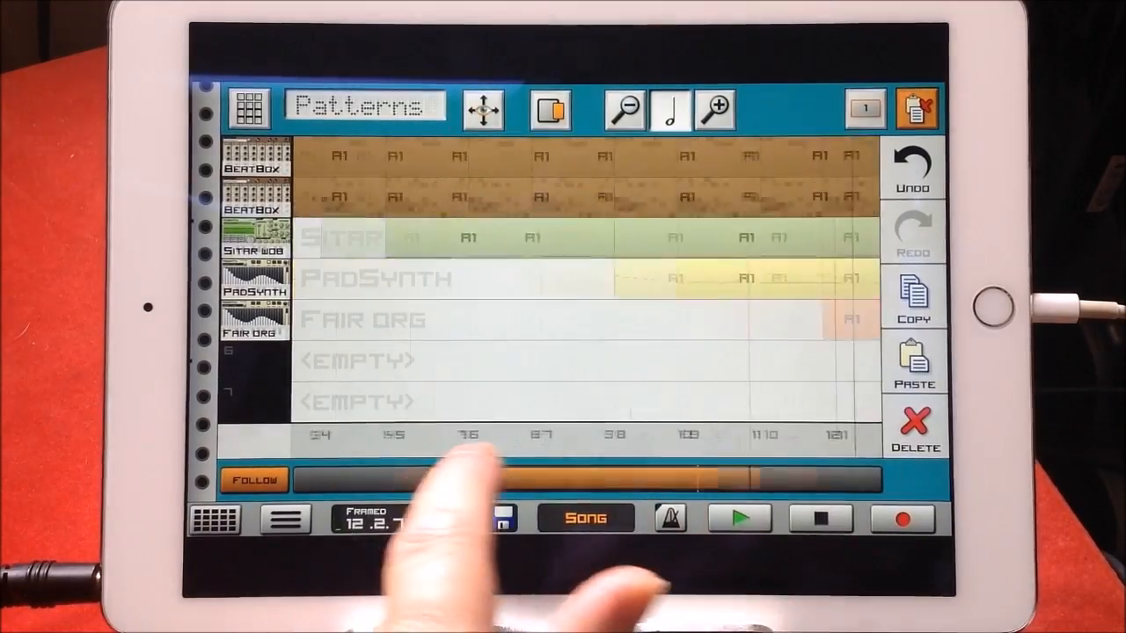
click(493, 435)
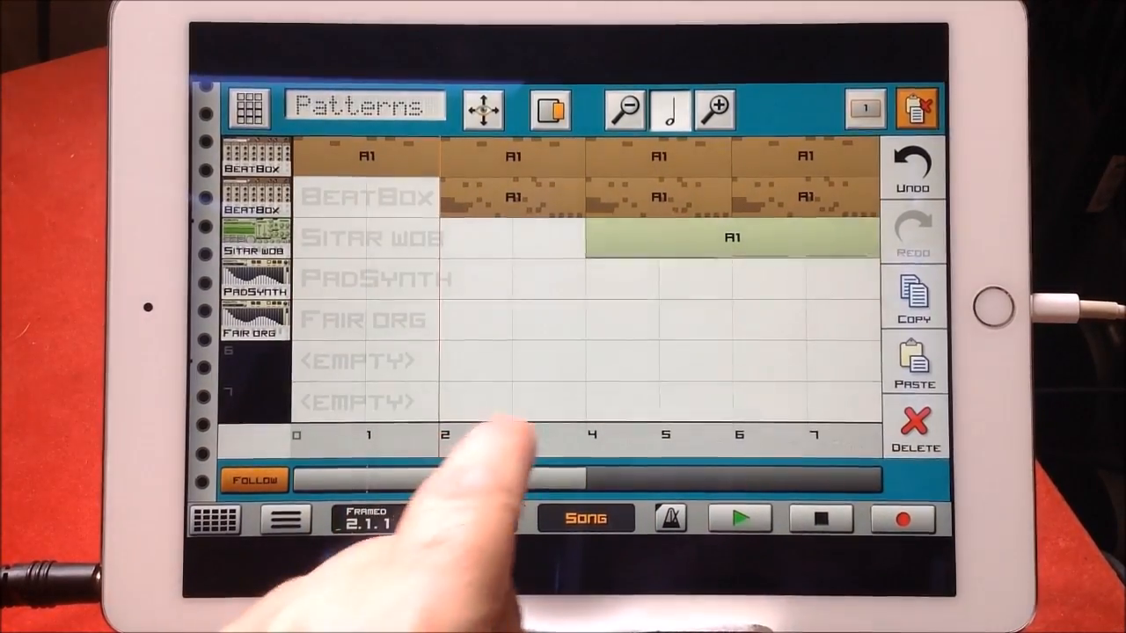
click(581, 435)
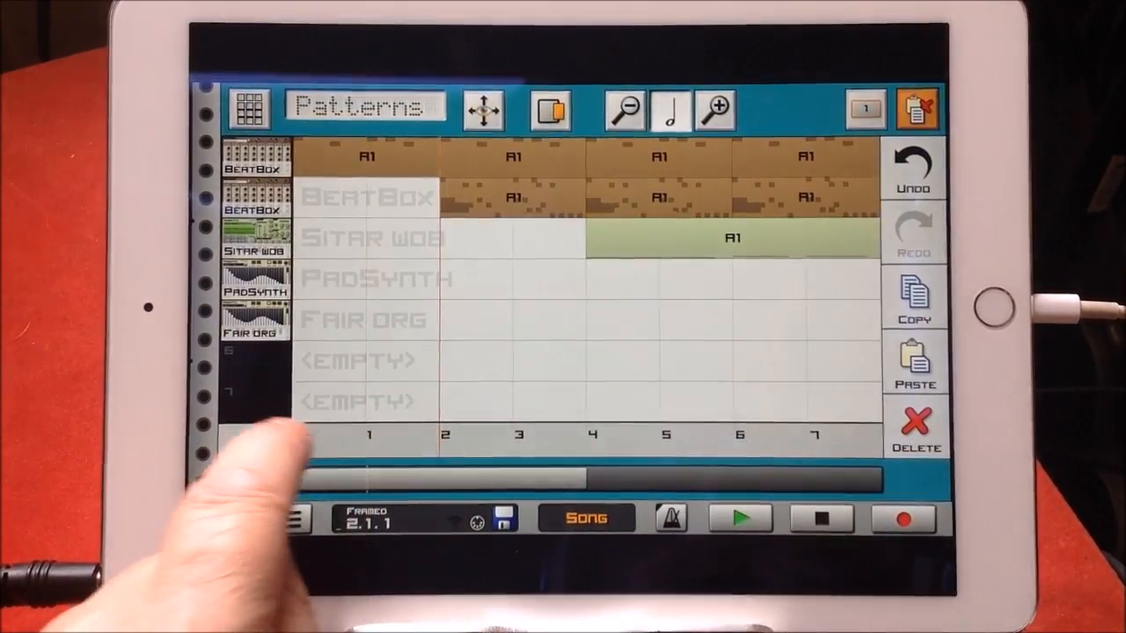
click(335, 435)
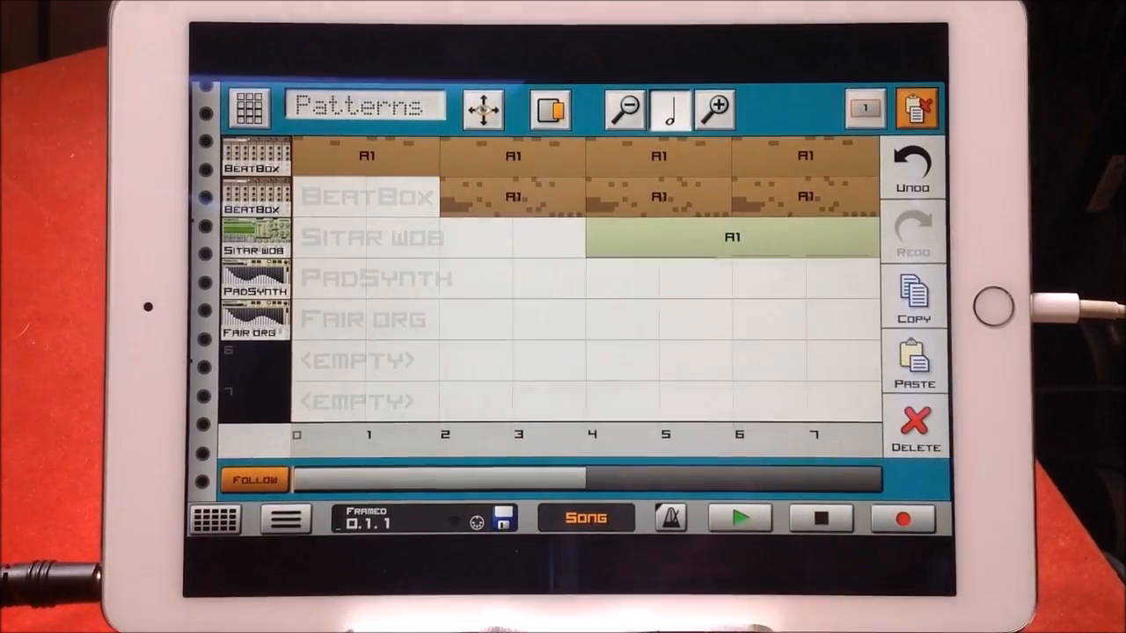